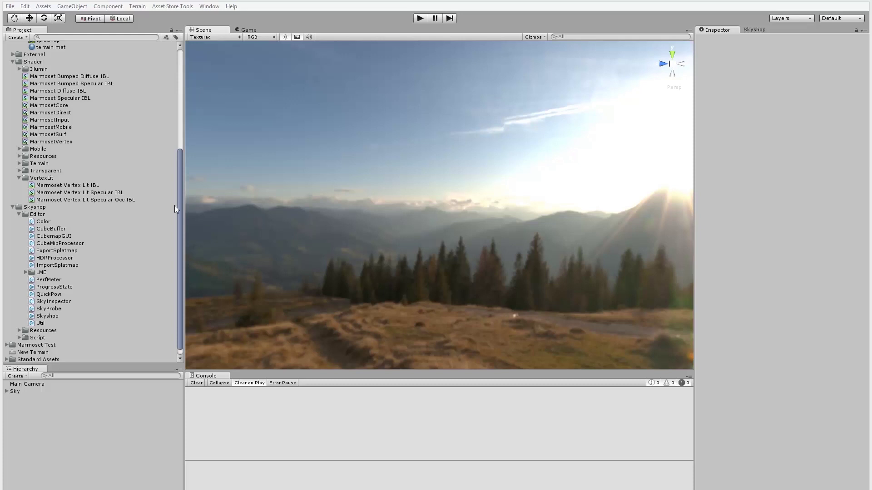
Create a new terrain object in the scene.
{"action": "left_click", "coordinate": [72, 6]}
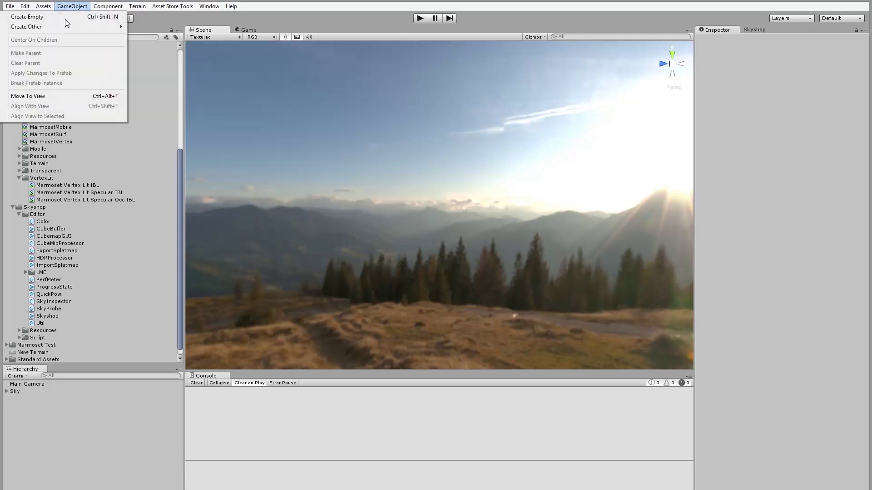
{"action": "mouse_move", "coordinate": [59, 26]}
{"action": "left_click", "coordinate": [157, 221]}
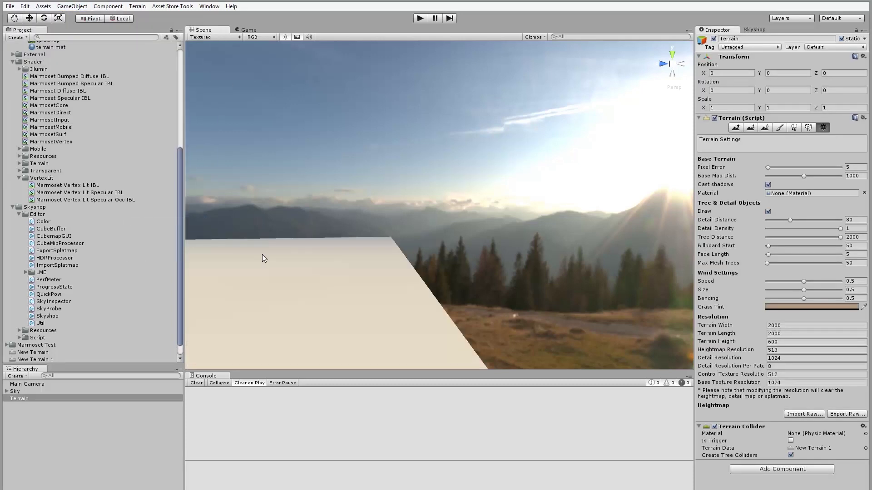
{"action": "left_click_drag", "start_coordinate": [262, 255], "coordinate": [296, 262], "text": "alt"}
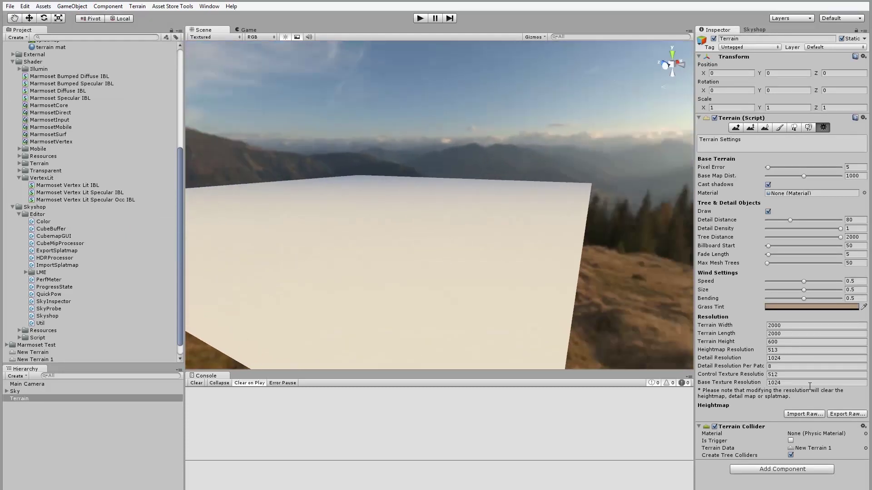
Choose heightmap_raw.raw from the ExampleTerrain data folder as the raw heightmap for the new terrain.
{"action": "left_click", "coordinate": [806, 414]}
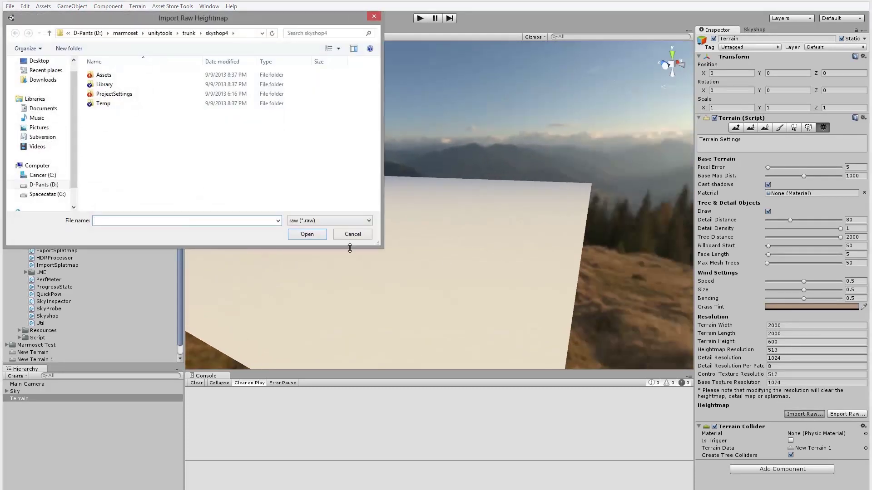
{"action": "left_click", "coordinate": [277, 221]}
{"action": "left_click", "coordinate": [252, 231]}
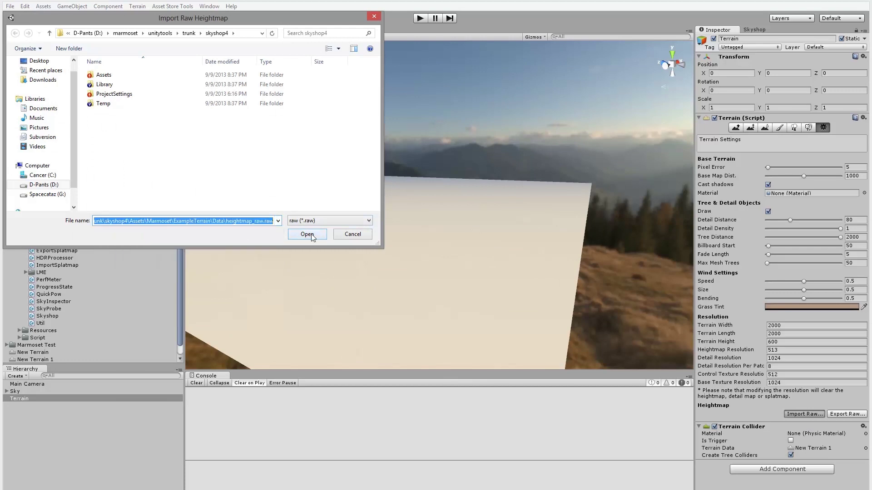
{"action": "left_click", "coordinate": [304, 234]}
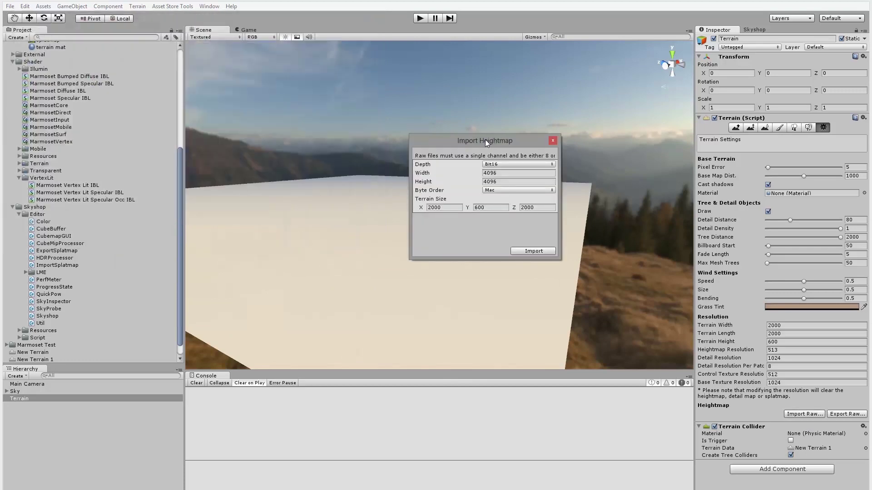
Import the heightmap with 16-bit depth, Windows byte order and a terrain Y size of 450.
{"action": "left_click_drag", "start_coordinate": [485, 141], "coordinate": [549, 128]}
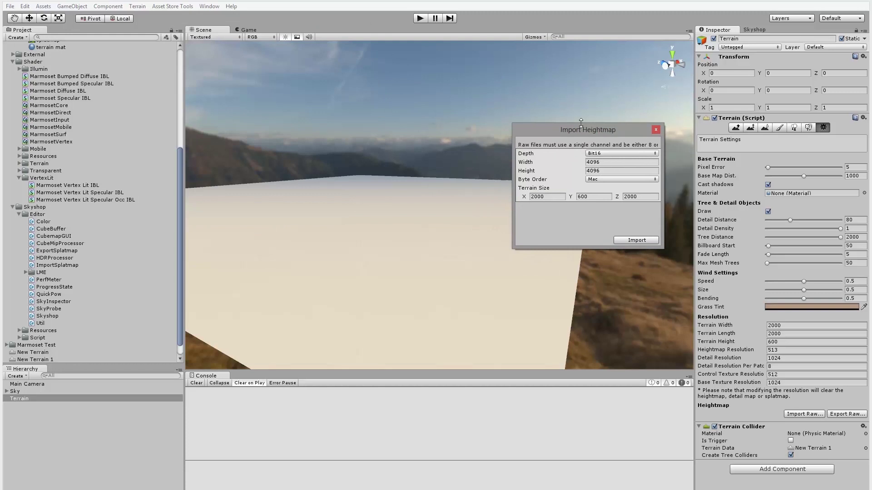
{"action": "left_click_drag", "start_coordinate": [571, 131], "coordinate": [574, 150]}
{"action": "left_click", "coordinate": [604, 171]}
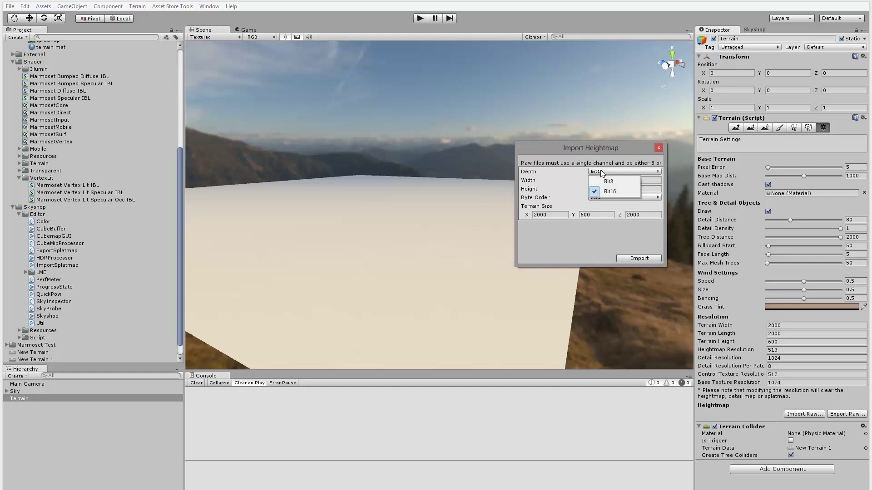
{"action": "left_click", "coordinate": [611, 191]}
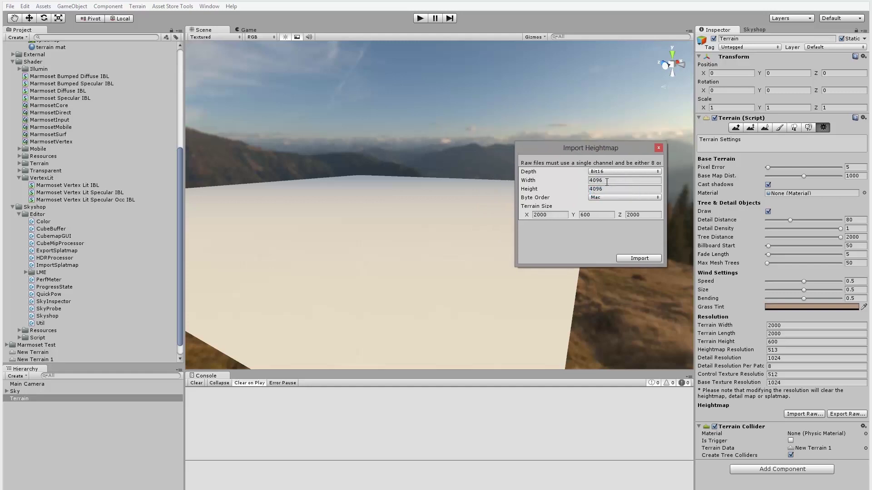
{"action": "left_click", "coordinate": [602, 200]}
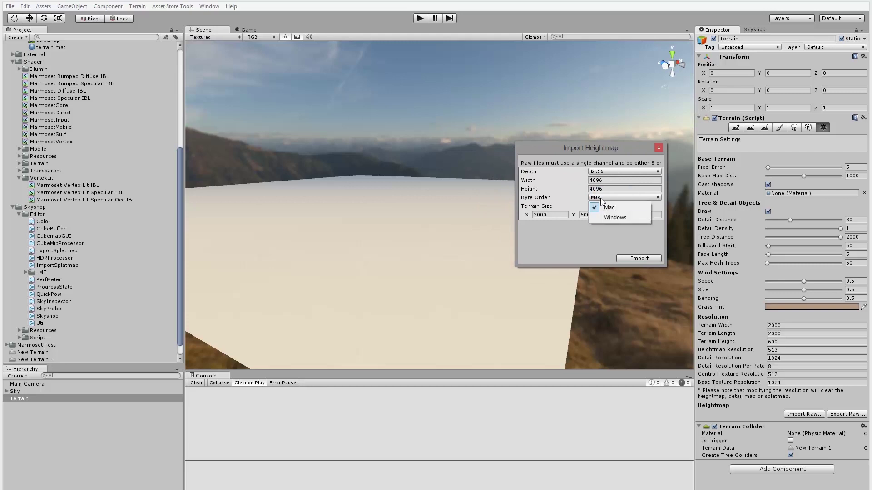
{"action": "left_click", "coordinate": [611, 219]}
{"action": "left_click", "coordinate": [597, 215]}
{"action": "type", "text": "4"}
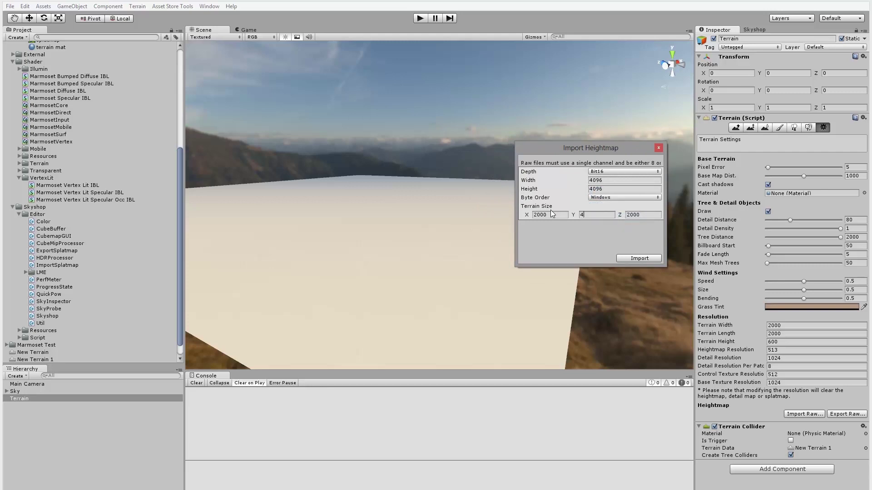
{"action": "type", "text": "50"}
{"action": "left_click", "coordinate": [641, 260]}
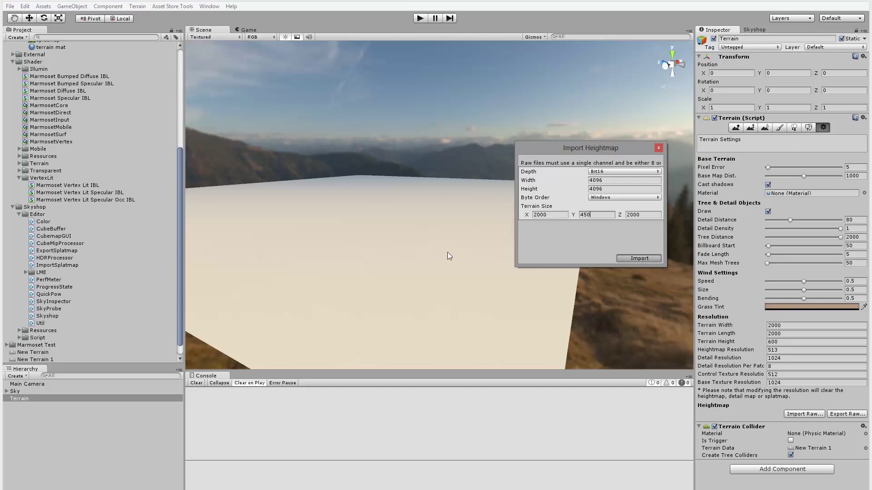
Add the first terrain texture layer using level1_d with level1_n as its normal map.
{"action": "mouse_move", "coordinate": [371, 159]}
{"action": "left_mouse_down", "text": "alt"}
{"action": "mouse_move", "coordinate": [356, 141]}
{"action": "mouse_move", "coordinate": [366, 182]}
{"action": "mouse_move", "coordinate": [409, 181]}
{"action": "mouse_move", "coordinate": [400, 90]}
{"action": "left_mouse_up", "text": "alt"}
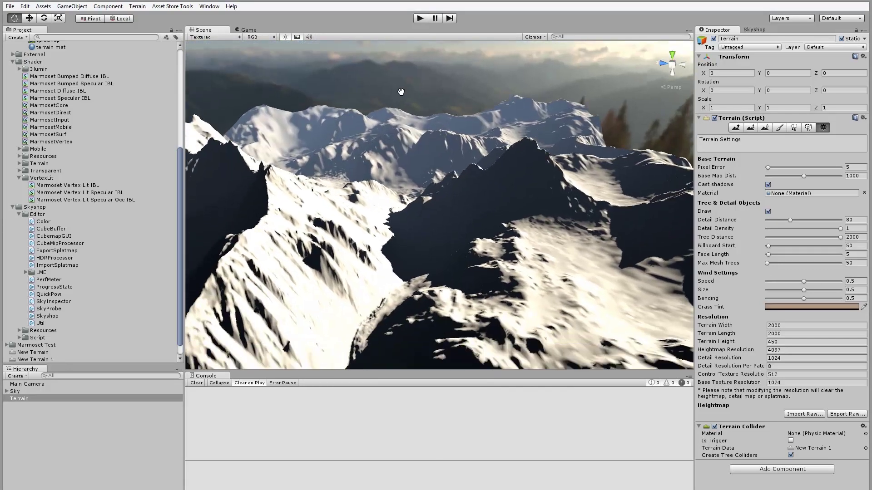
{"action": "left_click", "coordinate": [780, 128]}
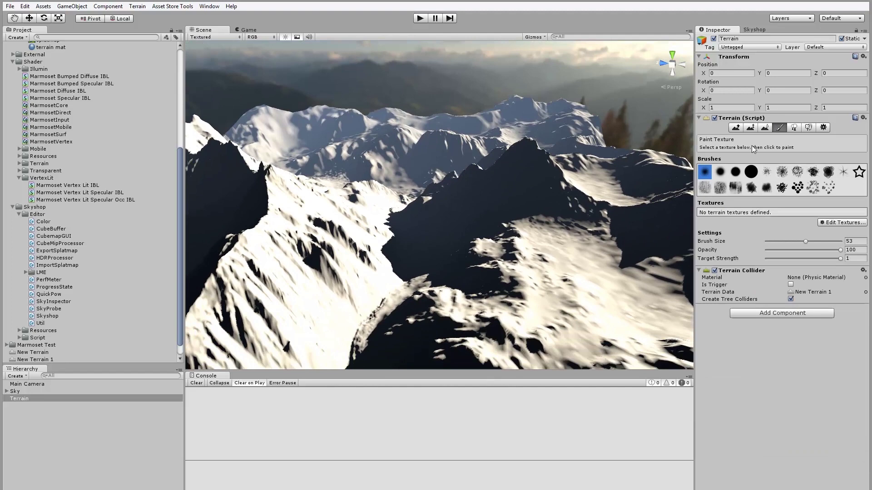
{"action": "left_click", "coordinate": [833, 223]}
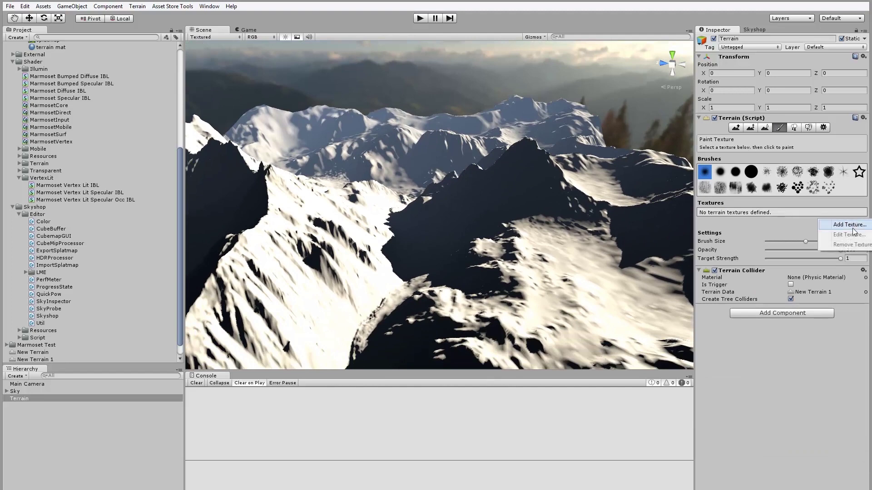
{"action": "left_click", "coordinate": [854, 230]}
{"action": "left_click", "coordinate": [323, 241]}
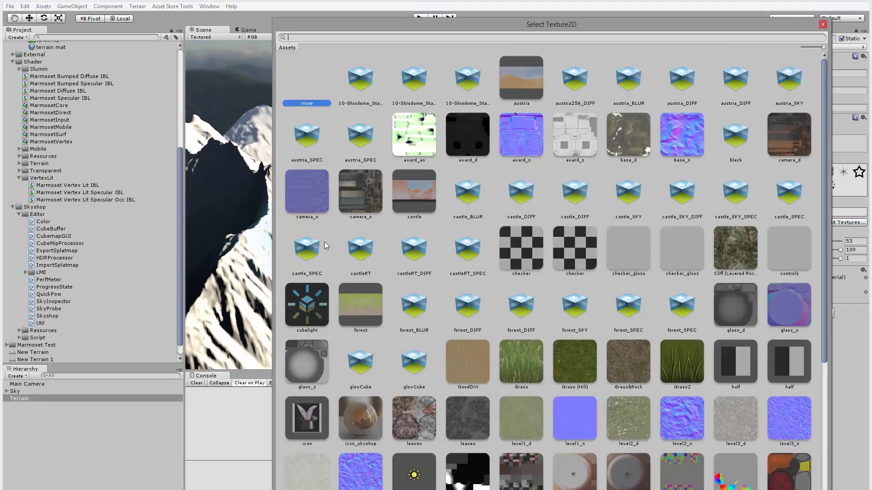
{"action": "double_click", "coordinate": [522, 421]}
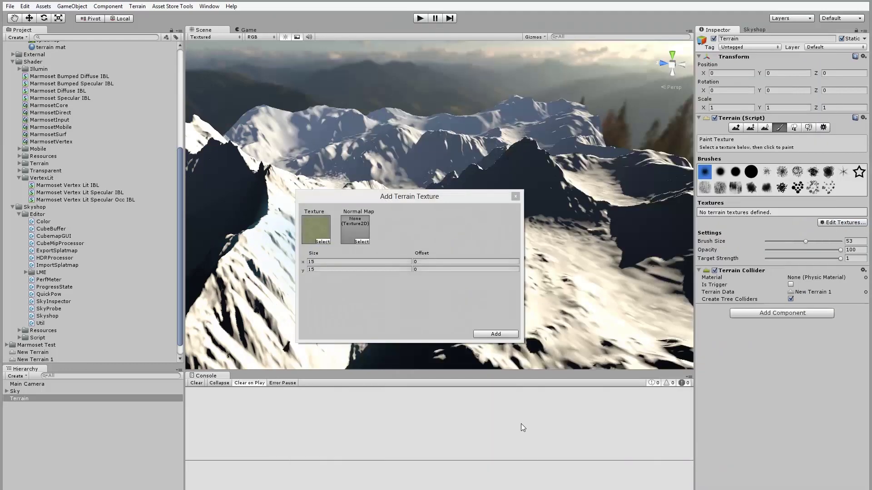
{"action": "left_click", "coordinate": [362, 243]}
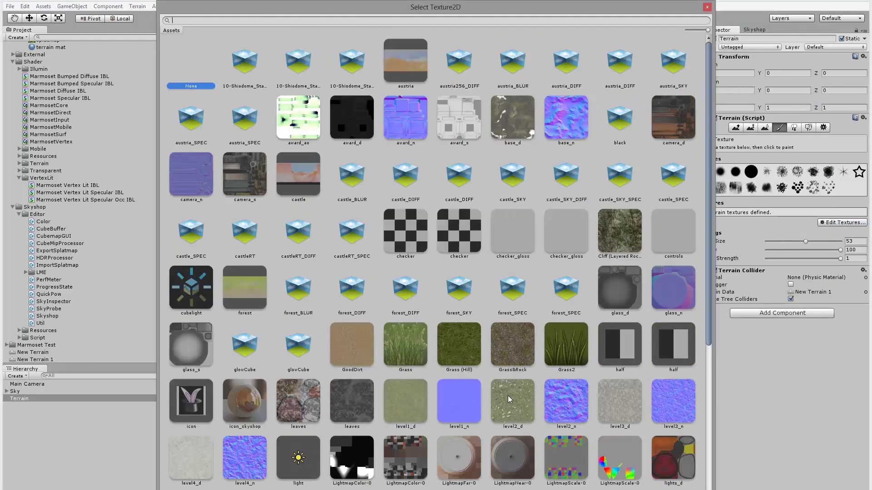
{"action": "double_click", "coordinate": [459, 400]}
{"action": "left_click", "coordinate": [495, 336]}
Add a second terrain texture layer using level2_d with level2_n as its normal map.
{"action": "left_click", "coordinate": [839, 249]}
{"action": "left_click", "coordinate": [838, 252]}
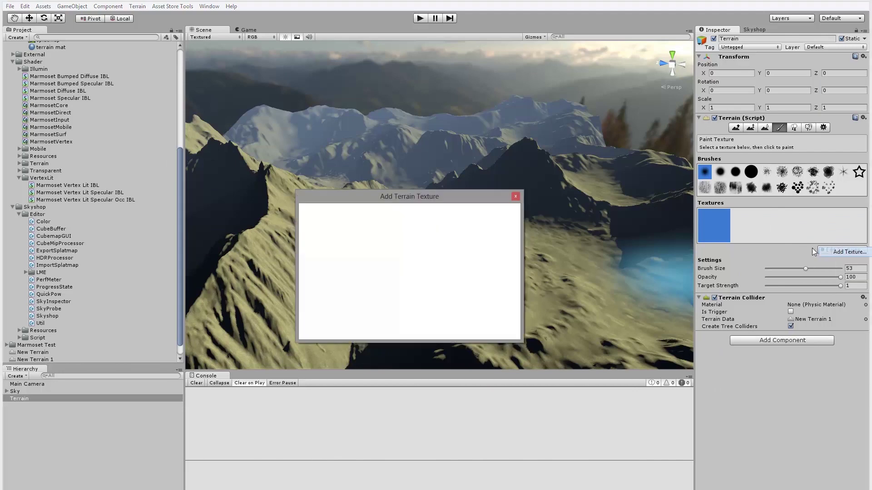
{"action": "left_click", "coordinate": [325, 242]}
{"action": "double_click", "coordinate": [548, 397]}
{"action": "left_click", "coordinate": [362, 241]}
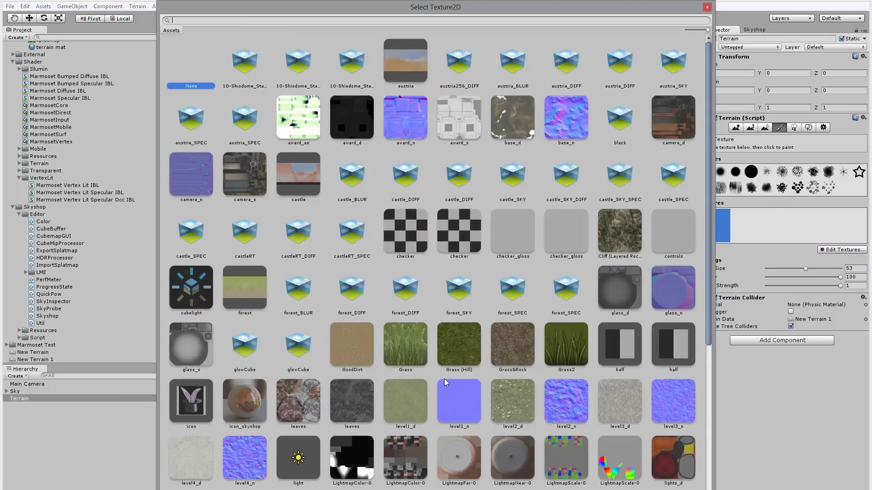
{"action": "double_click", "coordinate": [570, 397]}
Add a third and a fourth texture layer to the terrain.
{"action": "left_click", "coordinate": [838, 251]}
{"action": "left_click", "coordinate": [839, 250]}
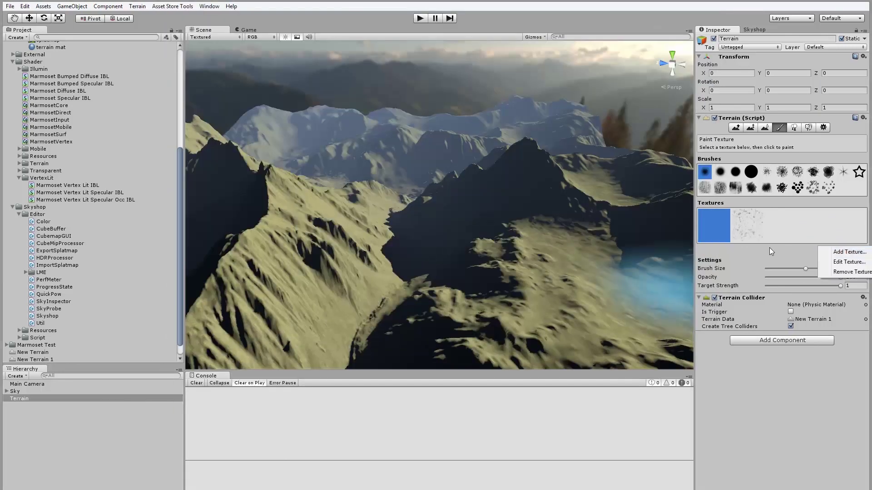
{"action": "left_click", "coordinate": [840, 253]}
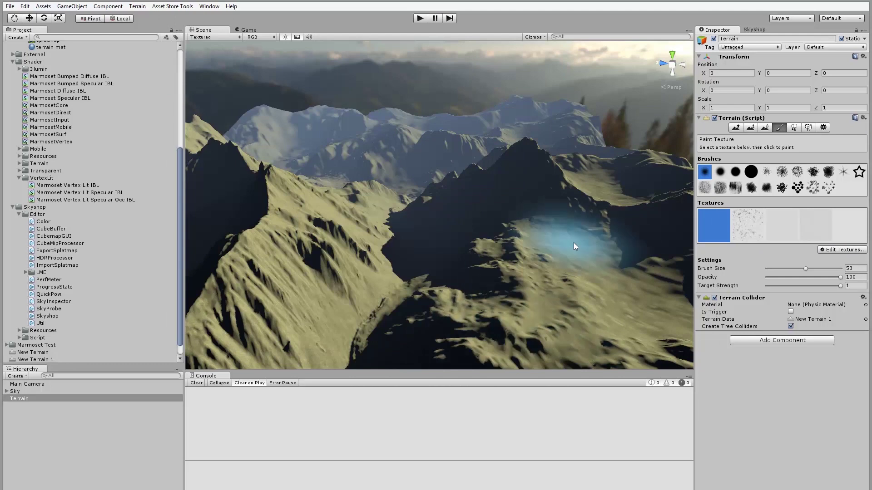
Paint the second and third texture layers over the mountain slopes with a size 53 brush.
{"action": "left_click_drag", "start_coordinate": [502, 254], "coordinate": [407, 271], "text": "alt"}
{"action": "middle_click_drag", "start_coordinate": [407, 271], "coordinate": [227, 195]}
{"action": "left_click", "coordinate": [747, 224]}
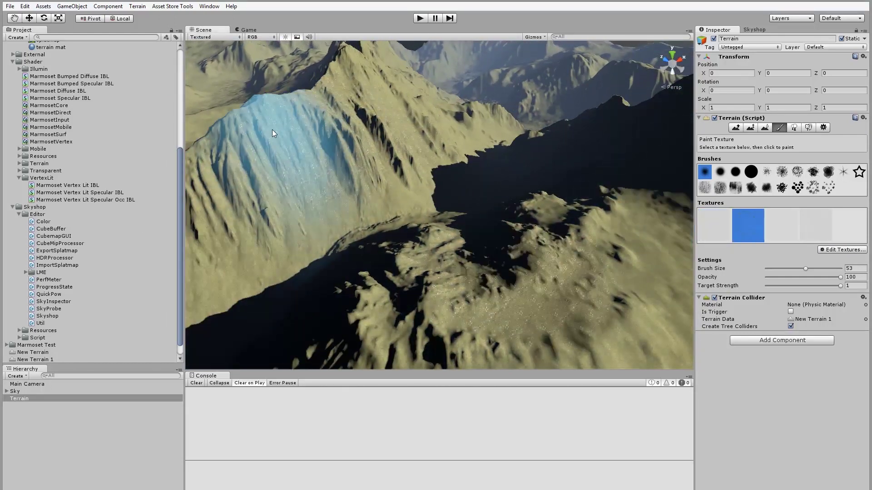
{"action": "left_click", "coordinate": [778, 225]}
{"action": "left_click_drag", "start_coordinate": [522, 254], "coordinate": [567, 272]}
Paint the fourth texture layer across the mountainsides and the valley between them.
{"action": "left_click", "coordinate": [810, 213]}
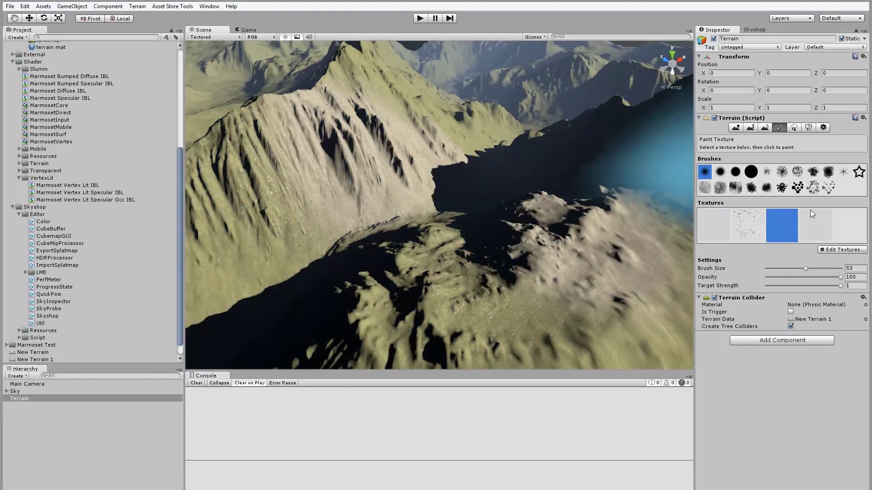
{"action": "mouse_move", "coordinate": [457, 111]}
{"action": "left_mouse_down", "text": "alt"}
{"action": "mouse_move", "coordinate": [267, 204]}
{"action": "mouse_move", "coordinate": [633, 301]}
{"action": "mouse_move", "coordinate": [364, 136]}
{"action": "left_mouse_up", "text": "alt"}
{"action": "left_click_drag", "start_coordinate": [418, 309], "coordinate": [654, 282], "text": "alt"}
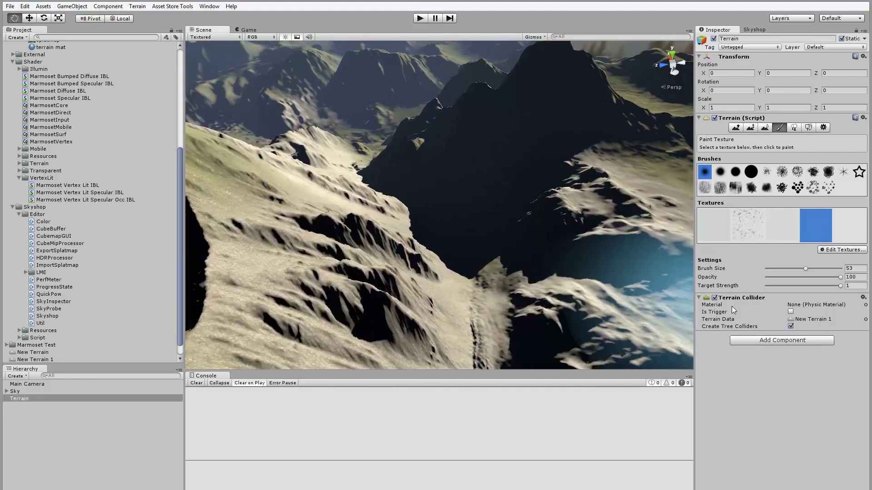
{"action": "right_click_drag", "start_coordinate": [654, 281], "coordinate": [488, 192], "text": "alt"}
{"action": "middle_click_drag", "start_coordinate": [487, 192], "coordinate": [540, 347]}
{"action": "mouse_move", "coordinate": [503, 298]}
{"action": "left_mouse_down", "text": "alt"}
{"action": "mouse_move", "coordinate": [224, 115]}
{"action": "mouse_move", "coordinate": [327, 179]}
{"action": "left_mouse_up", "text": "alt"}
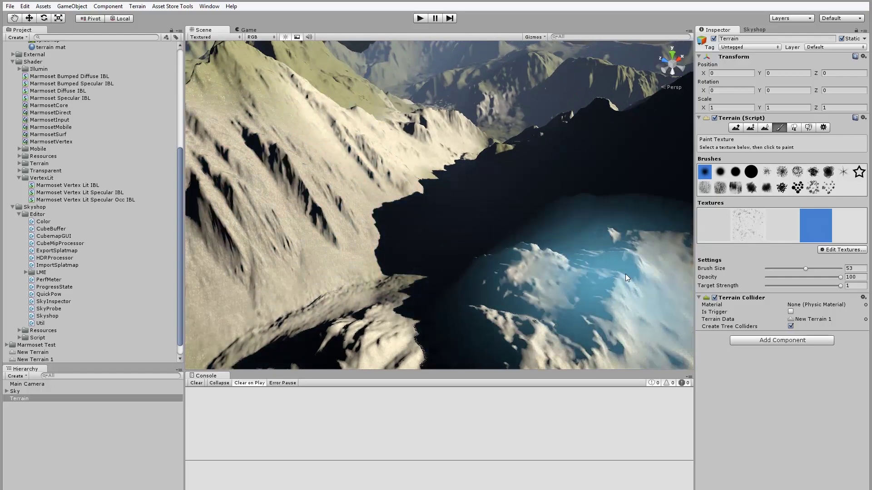
{"action": "mouse_move", "coordinate": [254, 168]}
{"action": "left_mouse_down"}
{"action": "mouse_move", "coordinate": [200, 177]}
{"action": "mouse_move", "coordinate": [195, 254]}
{"action": "left_mouse_up"}
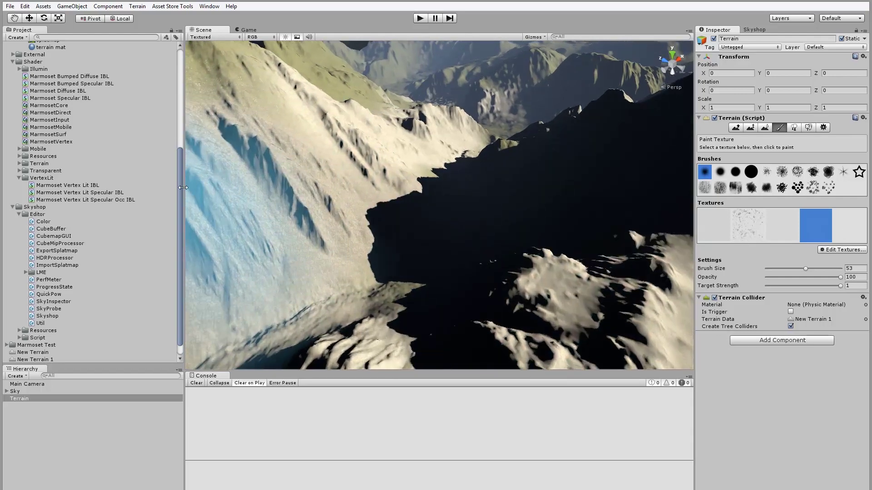
Set the import format of the splatmap texture in the ExampleTerrain textures to Truecolor.
{"action": "left_click_drag", "start_coordinate": [176, 175], "coordinate": [174, 70]}
{"action": "left_click", "coordinate": [47, 205]}
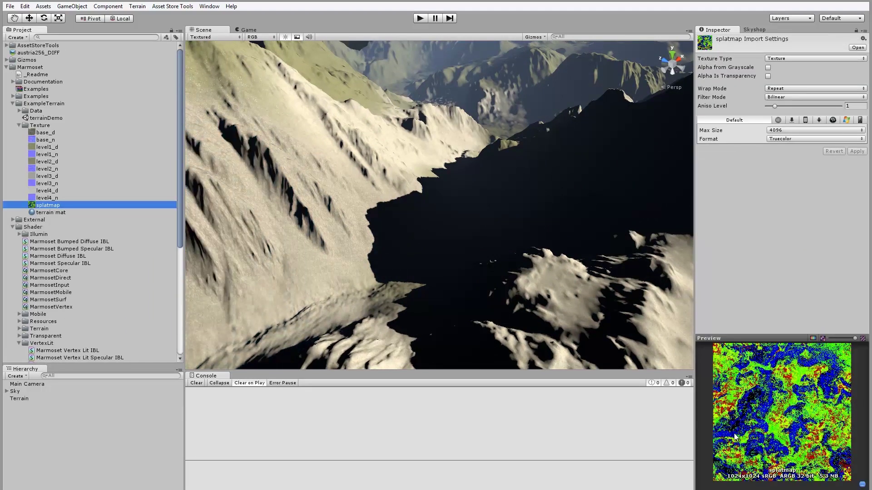
{"action": "left_click", "coordinate": [782, 139]}
{"action": "left_click", "coordinate": [791, 170]}
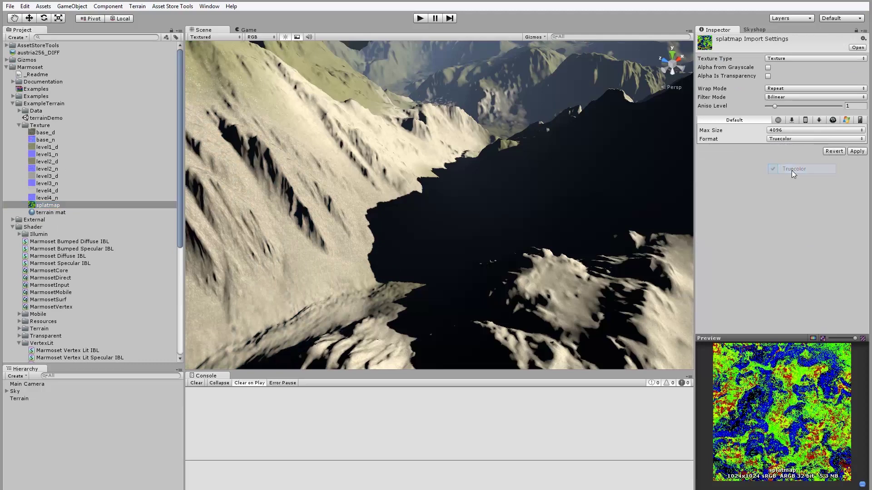
Import the splatmap texture as the Terrain object's new splatmap, keeping vertical flipping on.
{"action": "left_click", "coordinate": [139, 7]}
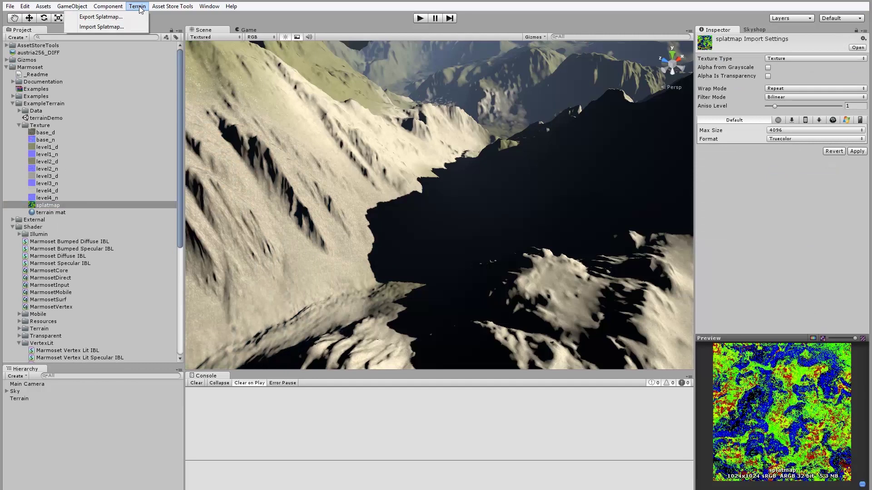
{"action": "left_click", "coordinate": [118, 27]}
{"action": "left_click_drag", "start_coordinate": [352, 144], "coordinate": [404, 135]}
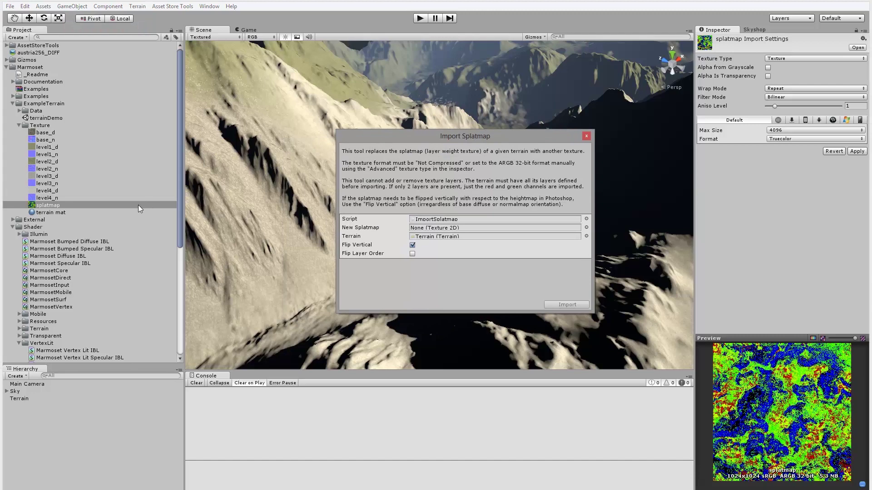
{"action": "left_click_drag", "start_coordinate": [82, 207], "coordinate": [442, 229]}
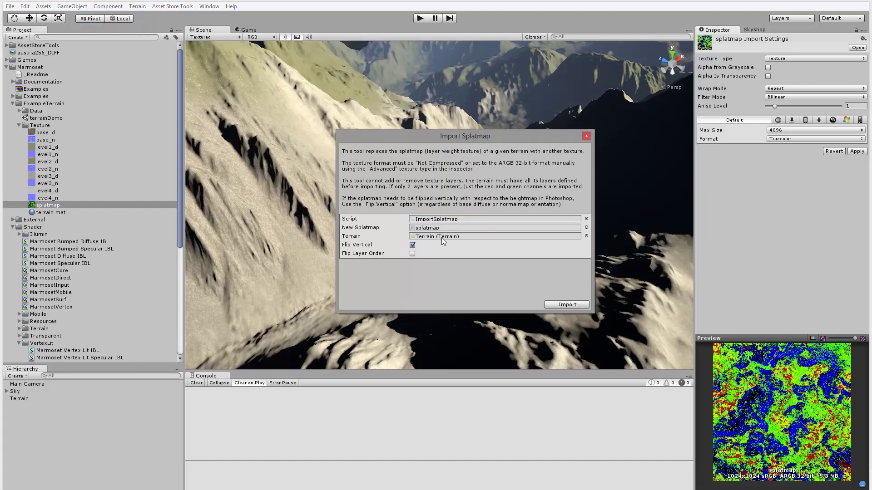
{"action": "left_click", "coordinate": [433, 237]}
{"action": "left_click", "coordinate": [567, 304]}
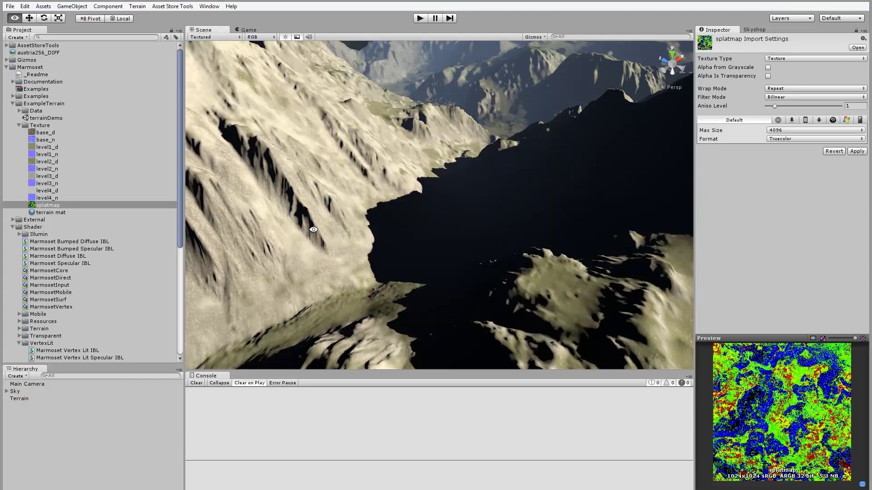
Examine the blended texture layers on the mountain slope up close and select the terrain.
{"action": "right_click_drag", "start_coordinate": [313, 229], "coordinate": [328, 154], "text": "alt"}
{"action": "left_click_drag", "start_coordinate": [328, 153], "coordinate": [385, 271], "text": "alt"}
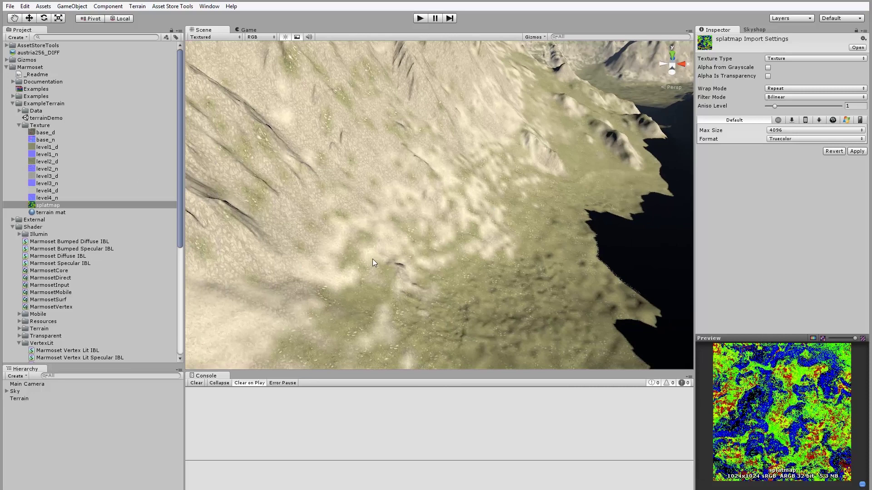
{"action": "left_click", "coordinate": [394, 170]}
{"action": "left_click", "coordinate": [477, 270]}
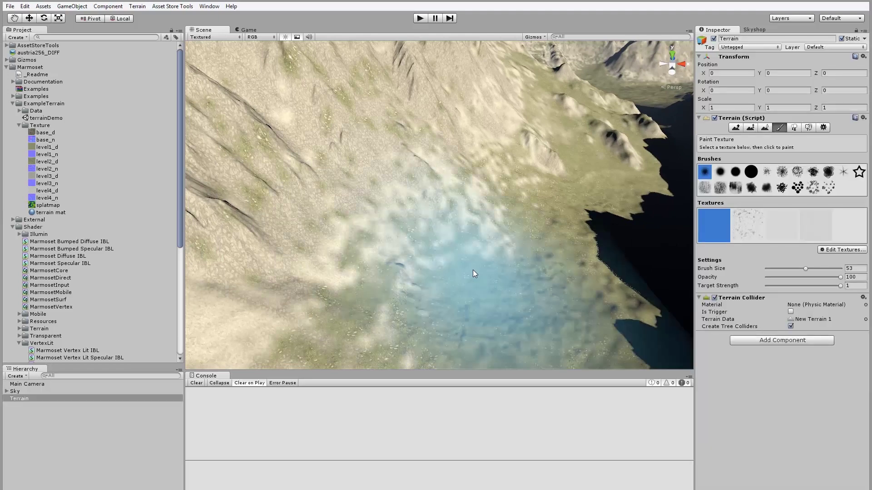
Set the terrain's control texture resolution to 1024 in its terrain settings.
{"action": "left_click", "coordinate": [823, 128]}
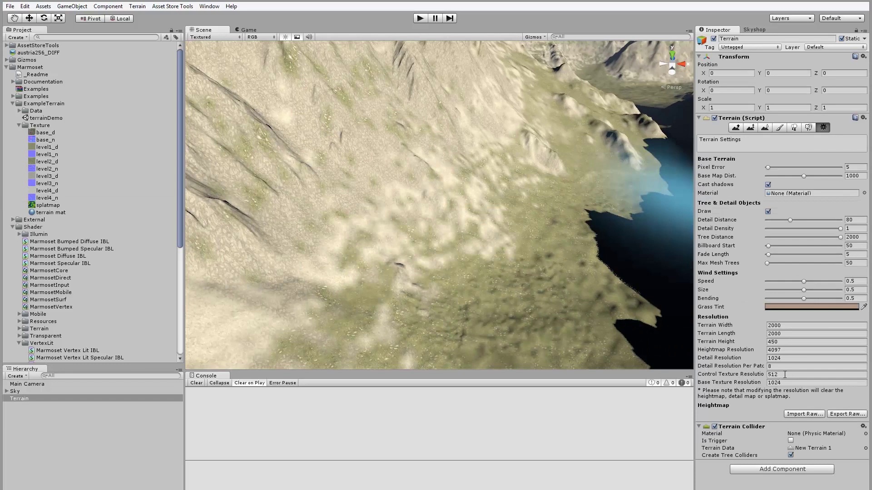
{"action": "left_click", "coordinate": [772, 375]}
{"action": "type", "text": "1024"}
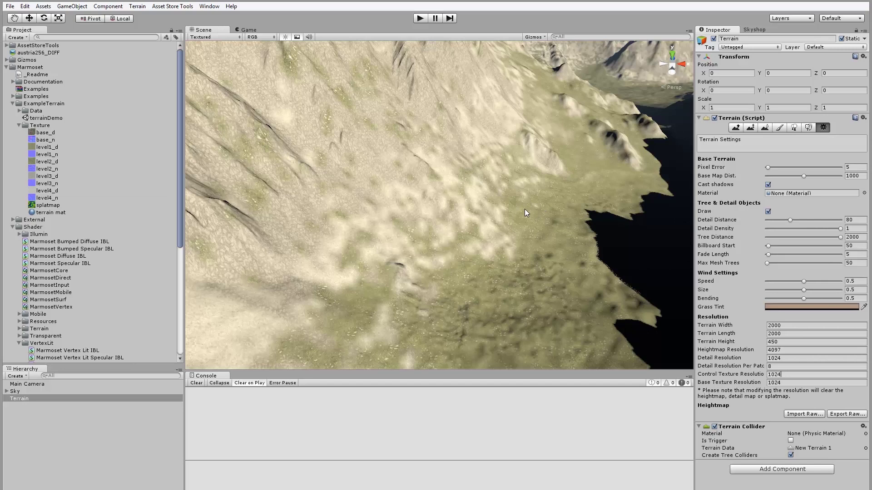
{"action": "key", "text": "Return"}
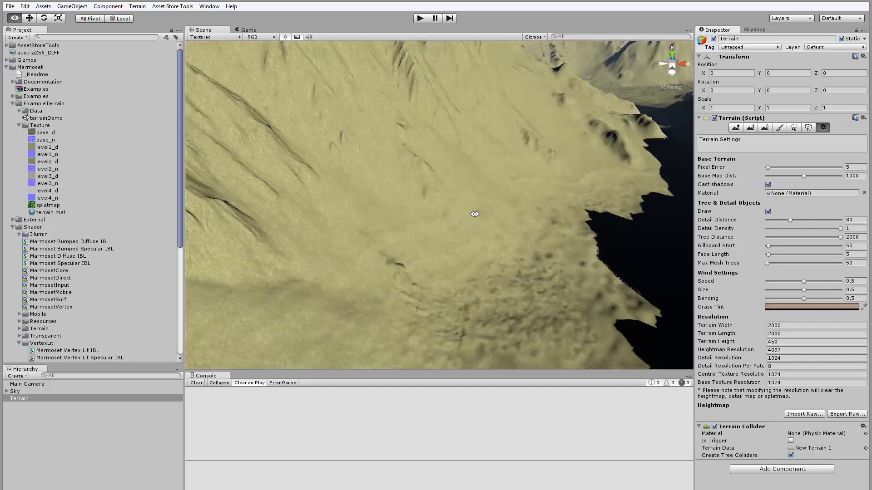
Import the splatmap texture onto the Terrain object again with vertical flipping on.
{"action": "middle_click_drag", "start_coordinate": [472, 214], "coordinate": [438, 279]}
{"action": "scroll", "coordinate": [438, 280], "scroll_direction": "down", "scroll_amount": 3}
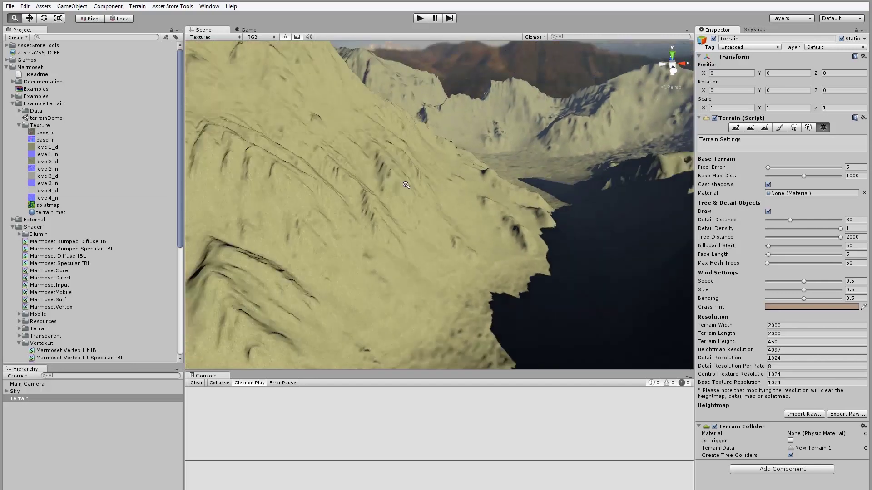
{"action": "left_click", "coordinate": [137, 7]}
{"action": "left_click", "coordinate": [101, 26]}
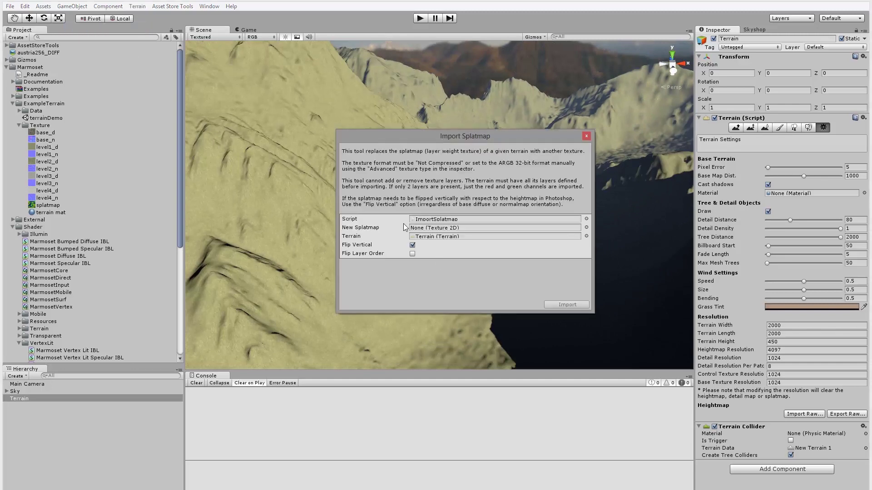
{"action": "left_click_drag", "start_coordinate": [53, 207], "coordinate": [436, 249]}
{"action": "left_click_drag", "start_coordinate": [431, 231], "coordinate": [432, 231]}
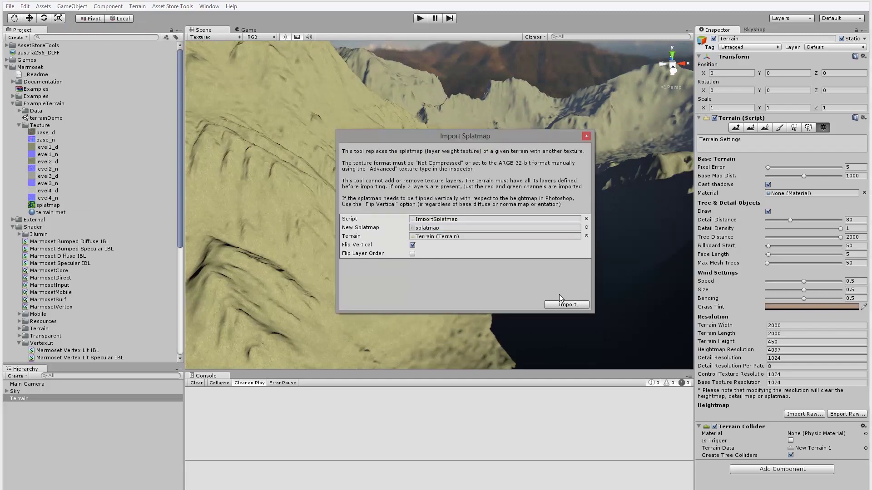
{"action": "left_click", "coordinate": [566, 305]}
Assign the terrain mat material from the ExampleTerrain textures as the Terrain object's material.
{"action": "left_click_drag", "start_coordinate": [435, 301], "coordinate": [387, 275], "text": "alt"}
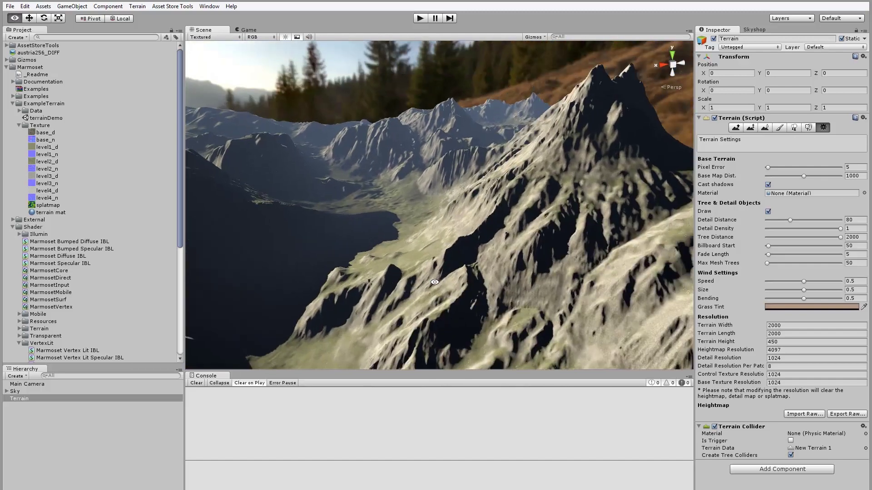
{"action": "left_click_drag", "start_coordinate": [435, 282], "coordinate": [191, 265], "text": "alt"}
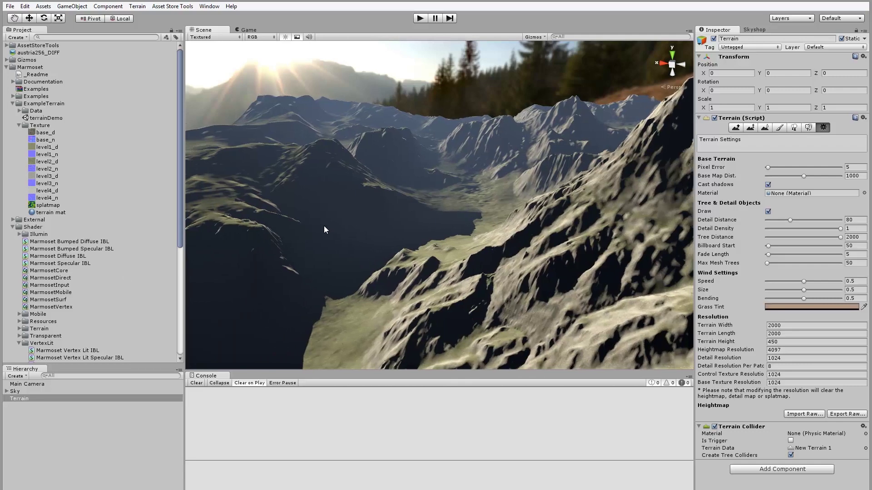
{"action": "left_click", "coordinate": [49, 212]}
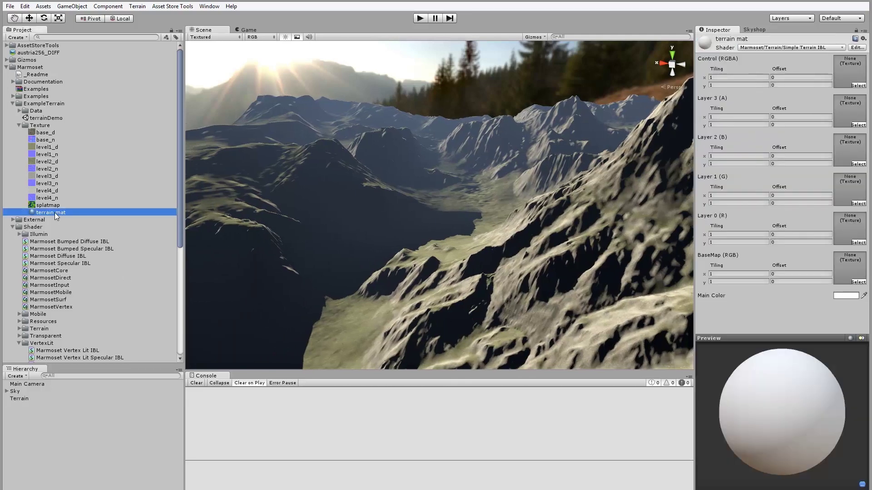
{"action": "left_click", "coordinate": [317, 221]}
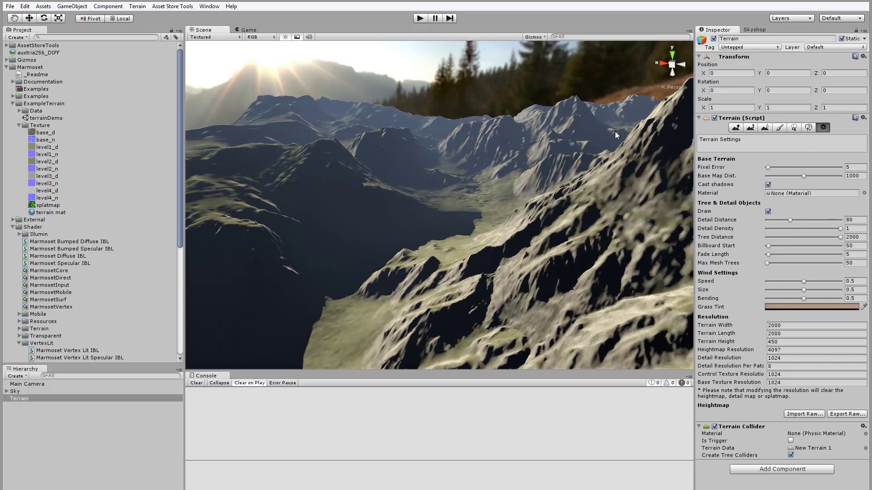
{"action": "left_click_drag", "start_coordinate": [48, 212], "coordinate": [785, 197]}
{"action": "mouse_move", "coordinate": [394, 229]}
{"action": "right_mouse_down"}
{"action": "mouse_move", "coordinate": [389, 223]}
{"action": "mouse_move", "coordinate": [389, 249]}
{"action": "mouse_move", "coordinate": [388, 229]}
{"action": "right_mouse_up"}
Select the terrain mat material and choose Marmoset's Simple Terrain IBL as its shader.
{"action": "left_click", "coordinate": [51, 213]}
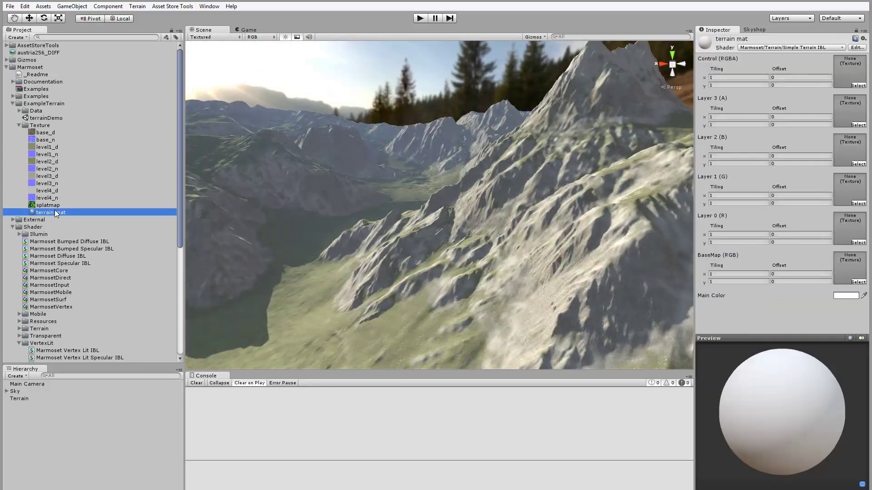
{"action": "left_click", "coordinate": [755, 47]}
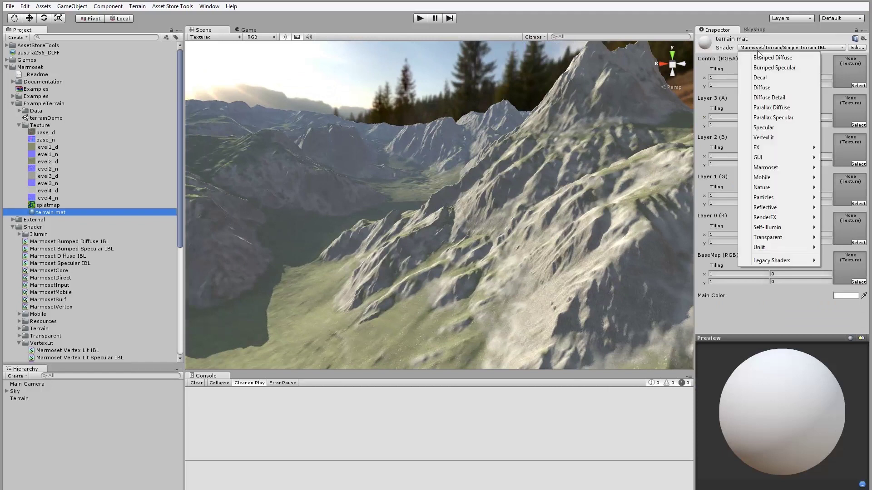
{"action": "mouse_move", "coordinate": [765, 170]}
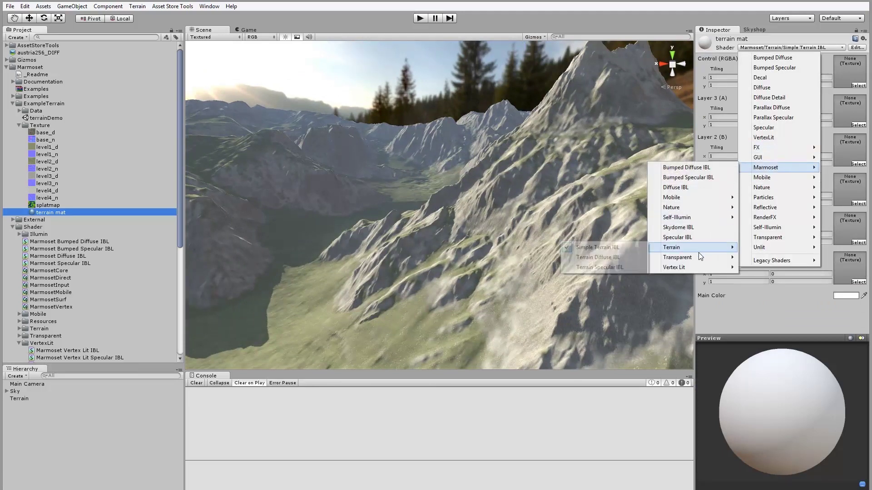
{"action": "mouse_move", "coordinate": [688, 247]}
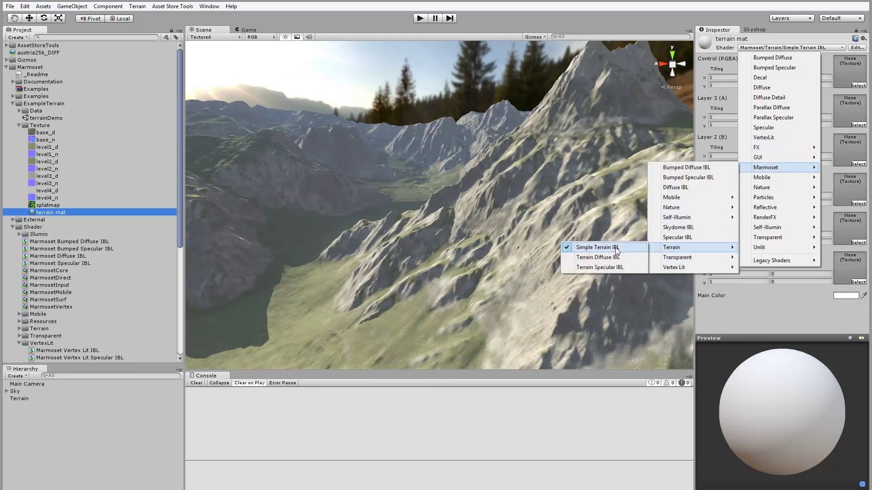
{"action": "left_click", "coordinate": [606, 251]}
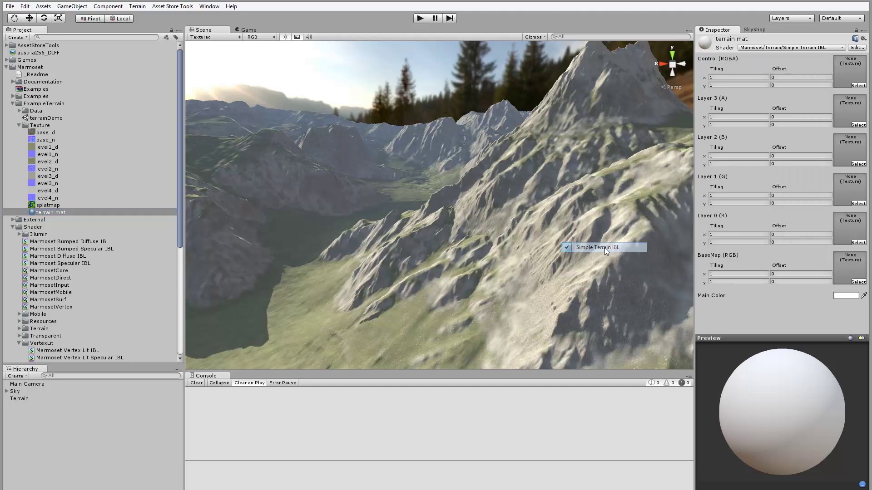
Change the shader of the terrain mat material to Marmoset's Terrain Specular IBL.
{"action": "right_click_drag", "start_coordinate": [604, 247], "coordinate": [346, 270]}
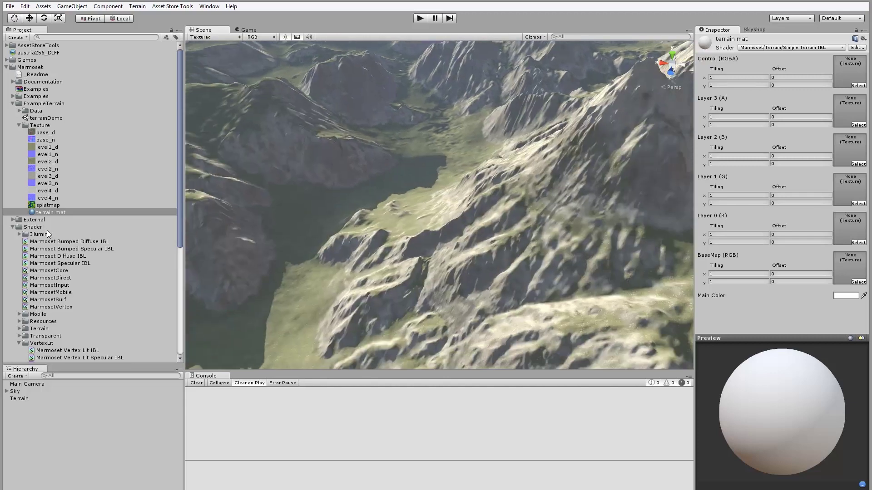
{"action": "left_click", "coordinate": [760, 47]}
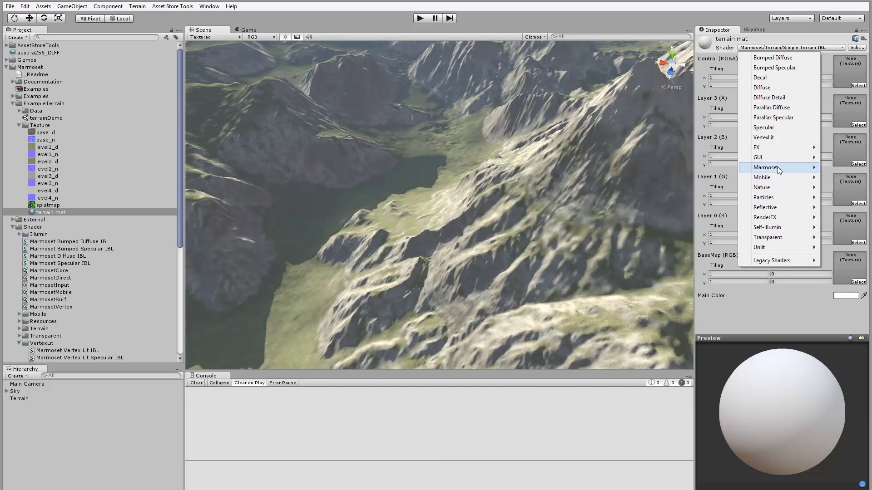
{"action": "mouse_move", "coordinate": [777, 167]}
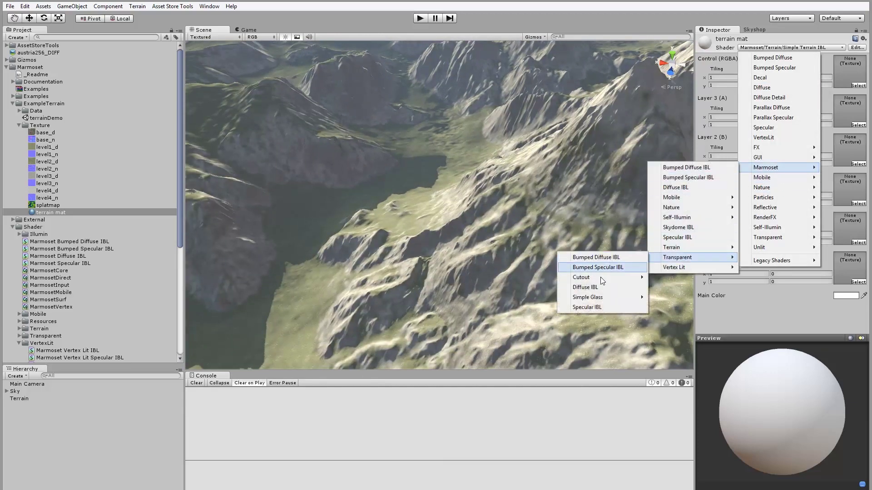
{"action": "mouse_move", "coordinate": [680, 248]}
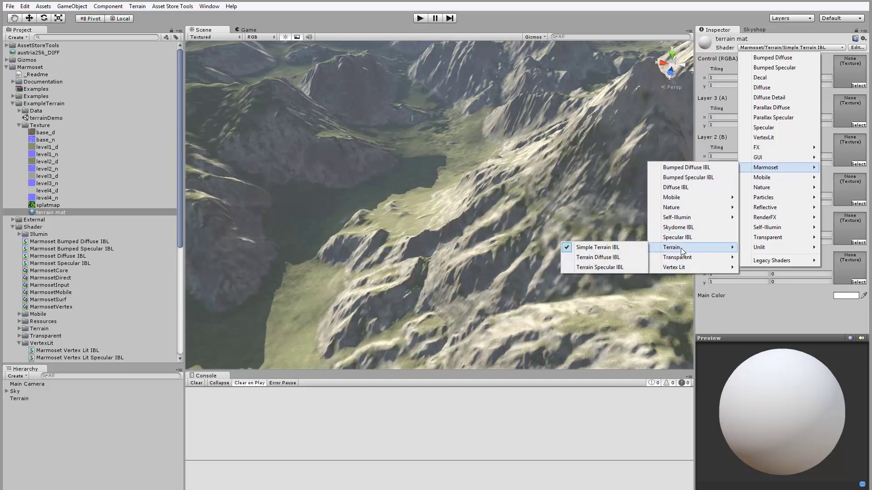
{"action": "left_click", "coordinate": [603, 267]}
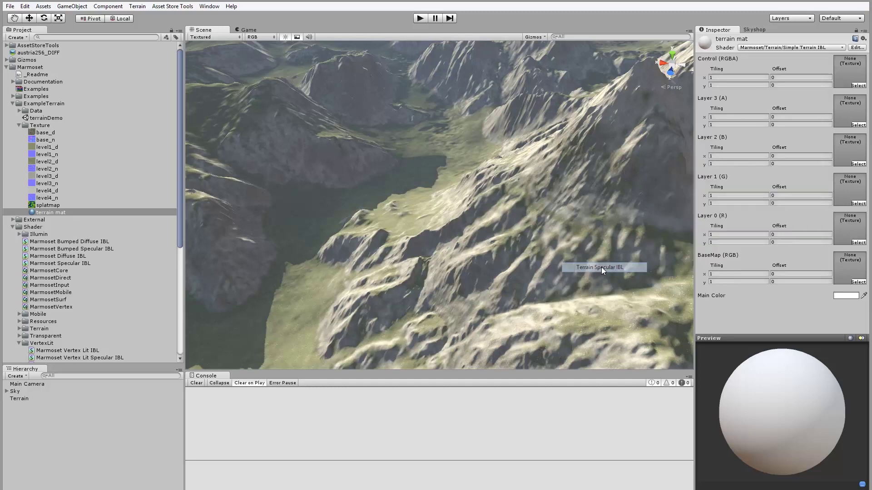
Examine the specular terrain shading on the mountain and valley along with the material's layer parameters.
{"action": "left_click_drag", "start_coordinate": [557, 276], "coordinate": [475, 208], "text": "alt"}
{"action": "scroll", "coordinate": [488, 192], "scroll_direction": "up", "scroll_amount": 5}
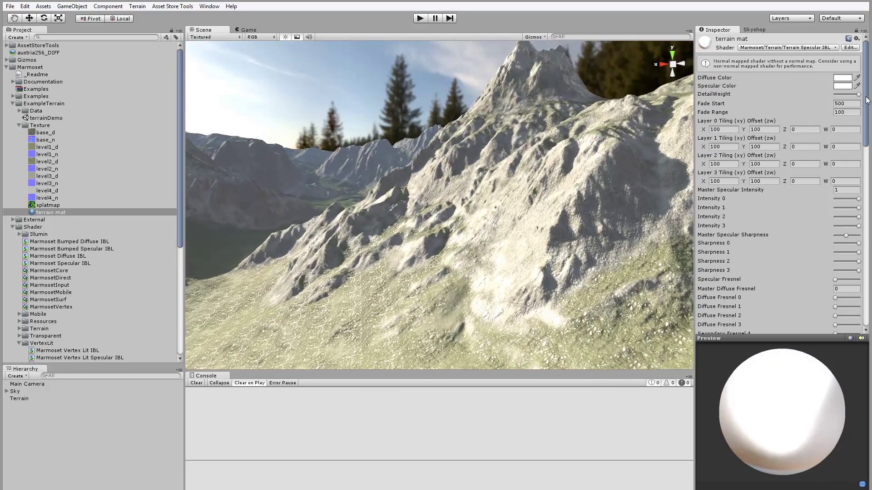
{"action": "scroll", "coordinate": [756, 111], "scroll_direction": "down", "scroll_amount": 5}
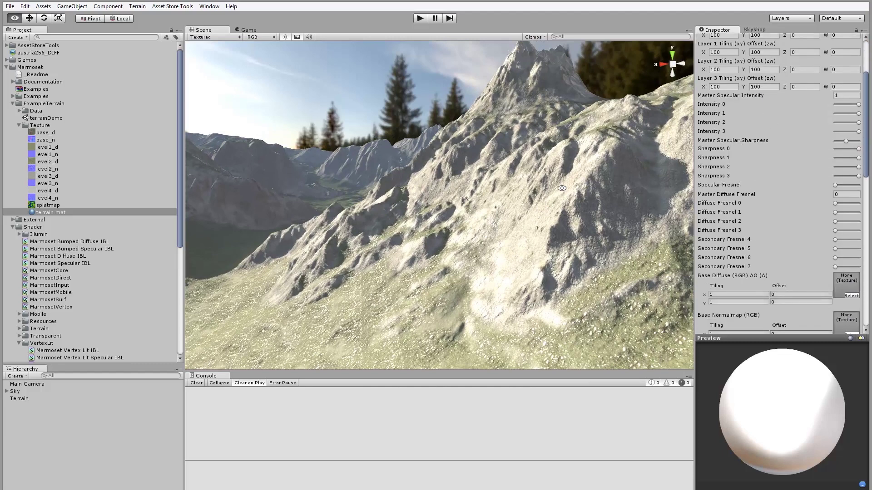
{"action": "middle_click_drag", "start_coordinate": [562, 188], "coordinate": [618, 209]}
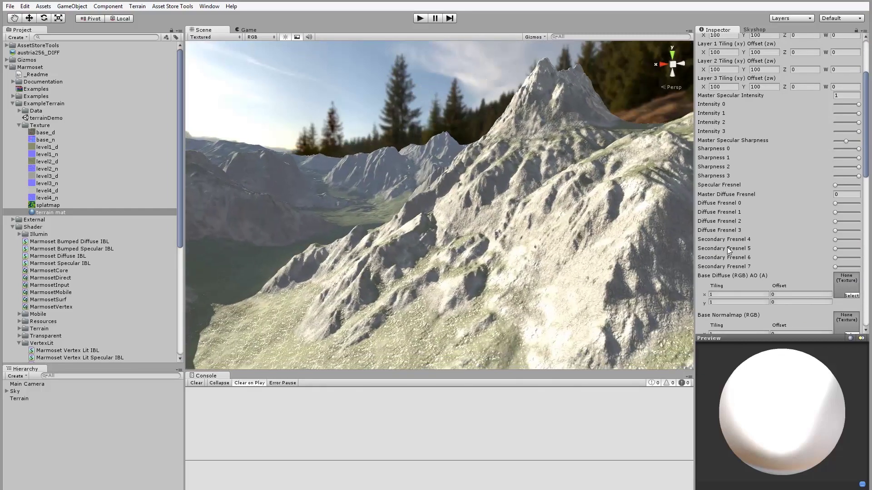
{"action": "key", "text": "a"}
{"action": "right_click_drag", "start_coordinate": [406, 226], "coordinate": [426, 205]}
{"action": "key", "text": "q"}
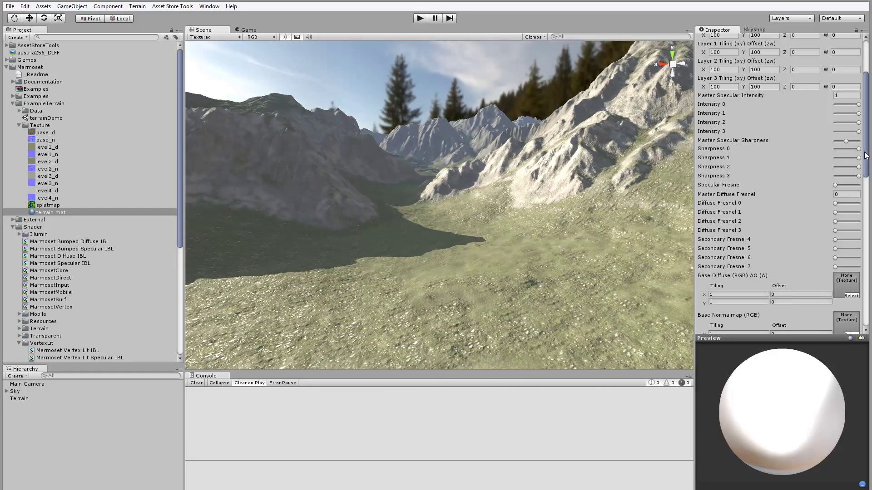
Assign the base_d texture as the Base Diffuse (RGB) AO (A) map of the terrain mat material.
{"action": "left_click_drag", "start_coordinate": [865, 155], "coordinate": [867, 206]}
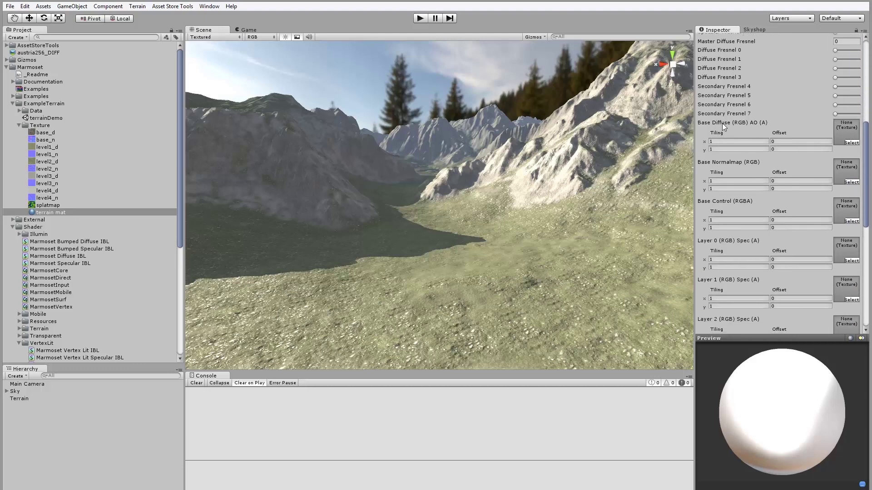
{"action": "left_click", "coordinate": [49, 133]}
{"action": "left_click_drag", "start_coordinate": [856, 130], "coordinate": [849, 130]}
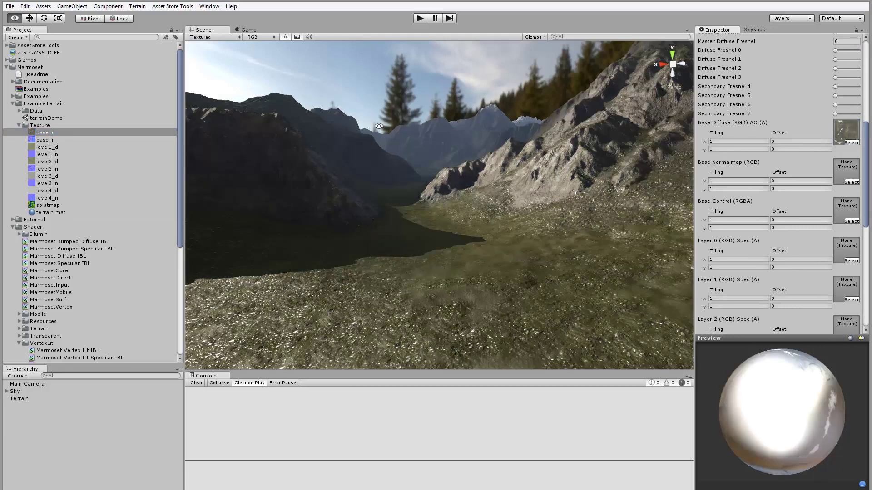
Assign the base_n texture as the Base Normalmap of the terrain mat material.
{"action": "scroll", "coordinate": [389, 204], "scroll_direction": "down", "scroll_amount": 5}
{"action": "right_click_drag", "start_coordinate": [389, 204], "coordinate": [373, 150], "text": "alt"}
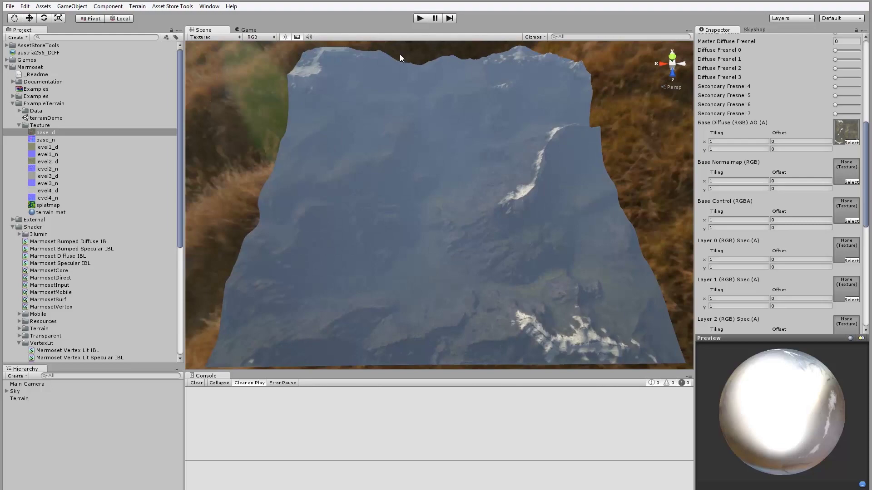
{"action": "left_click_drag", "start_coordinate": [519, 226], "coordinate": [336, 271], "text": "alt"}
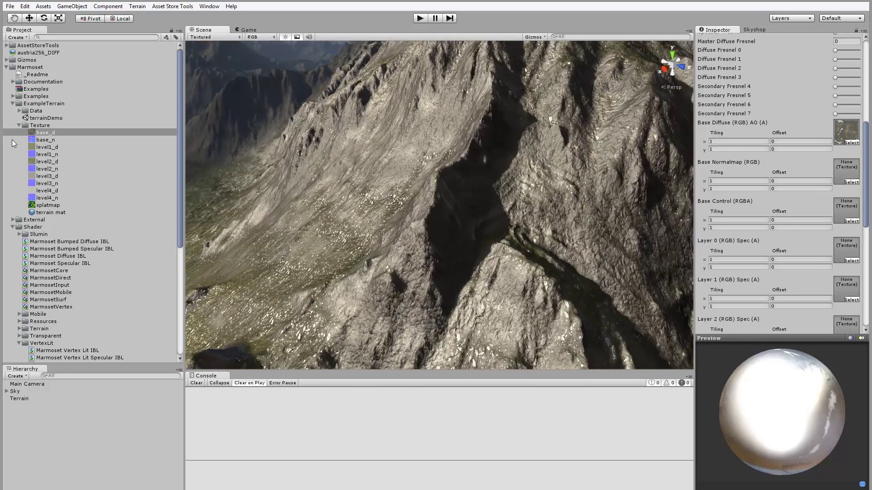
{"action": "left_click", "coordinate": [37, 141]}
{"action": "left_click_drag", "start_coordinate": [855, 180], "coordinate": [837, 166]}
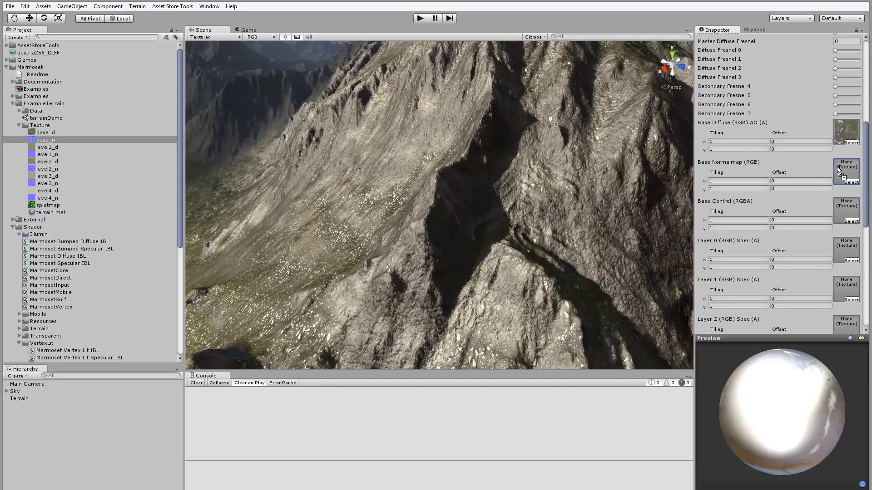
Examine the normal-mapped relief on the terrain from above and close up on the rocky mountainside.
{"action": "scroll", "coordinate": [837, 167], "scroll_direction": "down", "scroll_amount": 1}
{"action": "left_click_drag", "start_coordinate": [471, 225], "coordinate": [360, 287], "text": "alt"}
{"action": "right_click_drag", "start_coordinate": [398, 232], "coordinate": [410, 252], "text": "alt"}
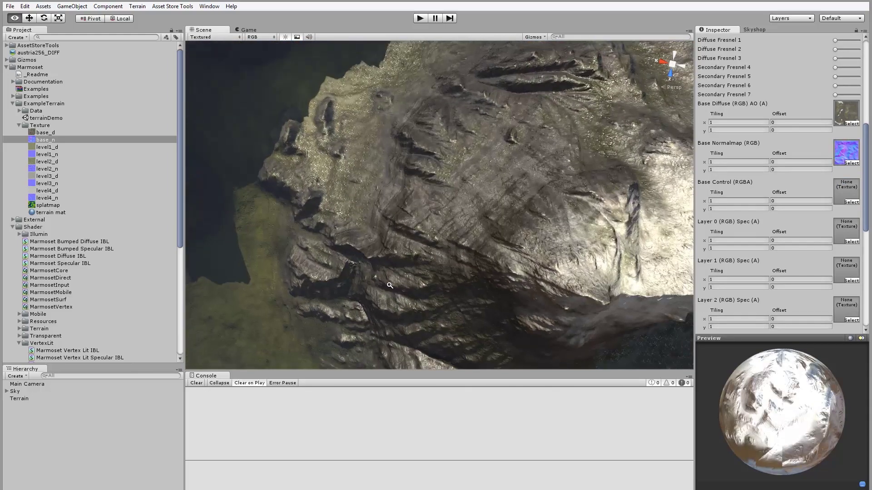
{"action": "left_click_drag", "start_coordinate": [409, 252], "coordinate": [470, 197], "text": "alt"}
{"action": "scroll", "coordinate": [470, 197], "scroll_direction": "up", "scroll_amount": 10}
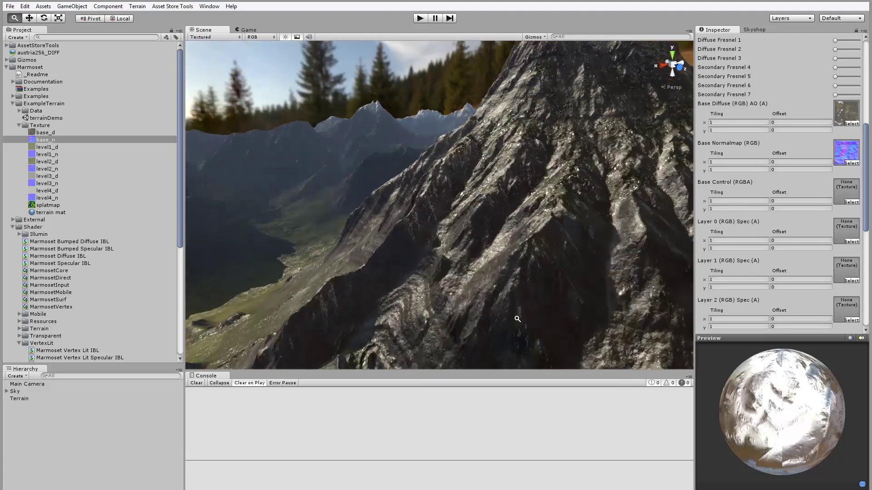
{"action": "scroll", "coordinate": [468, 187], "scroll_direction": "up", "scroll_amount": 3}
{"action": "scroll", "coordinate": [868, 180], "scroll_direction": "up", "scroll_amount": 2}
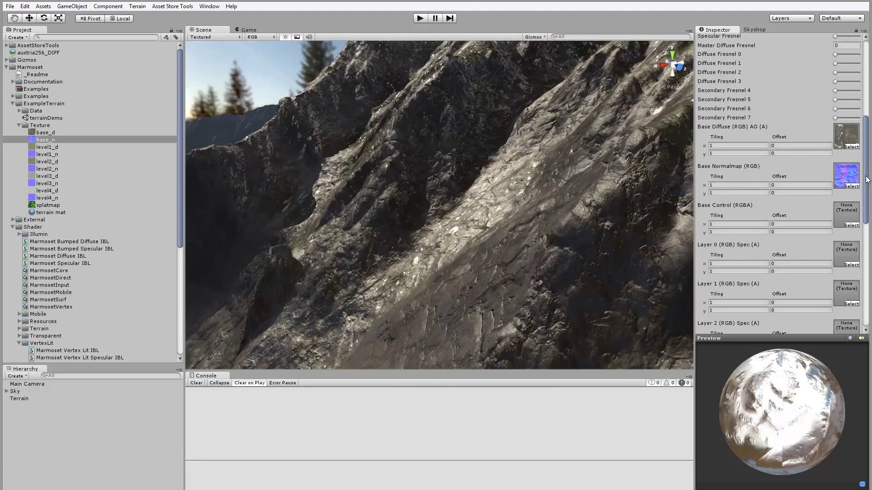
Try lower DetailWeight values on the terrain mat material and return the weight to its maximum.
{"action": "scroll", "coordinate": [868, 179], "scroll_direction": "up", "scroll_amount": 10}
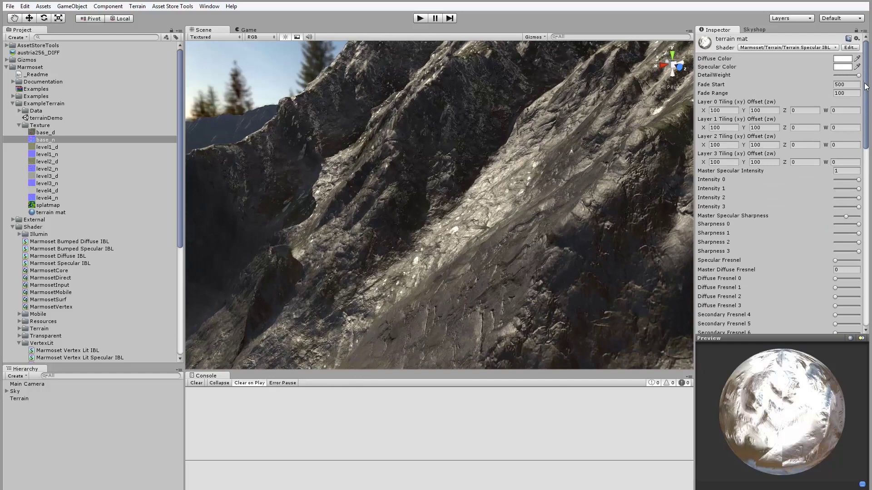
{"action": "left_click_drag", "start_coordinate": [856, 76], "coordinate": [831, 78]}
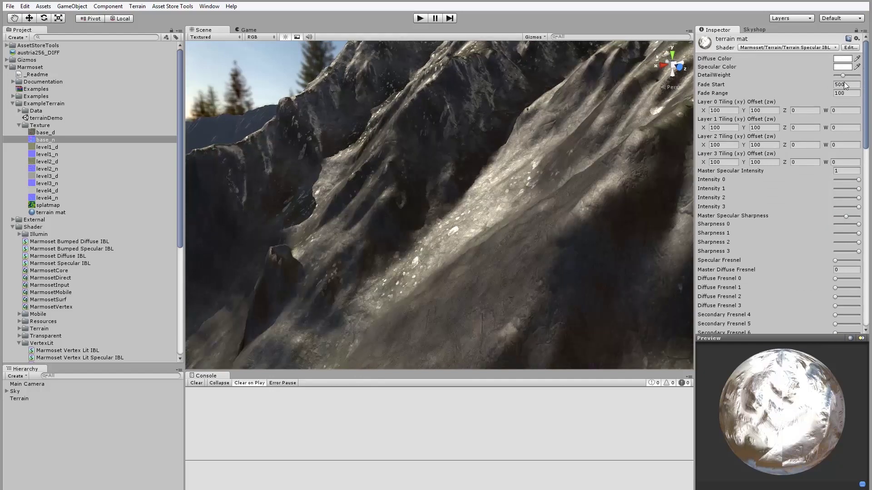
{"action": "left_click_drag", "start_coordinate": [835, 75], "coordinate": [859, 86]}
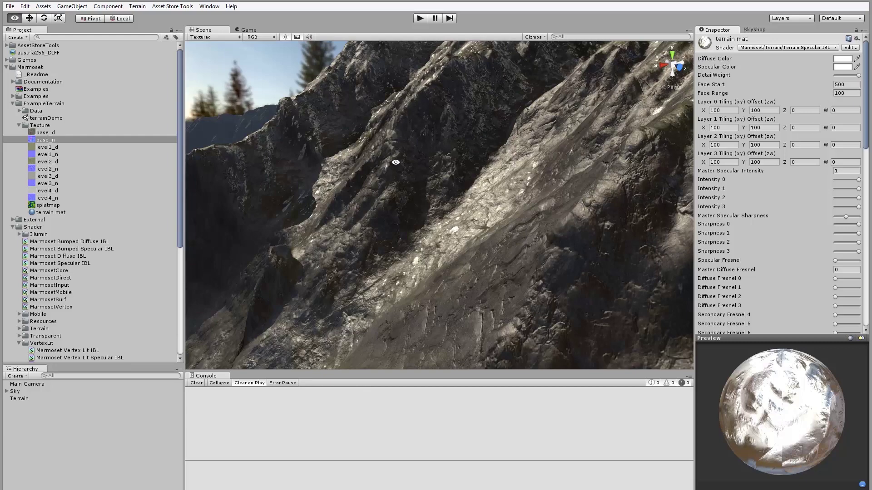
Try a Master Specular Intensity of 2 on the terrain mat material and return it to 1.
{"action": "left_click_drag", "start_coordinate": [396, 162], "coordinate": [412, 231], "text": "alt"}
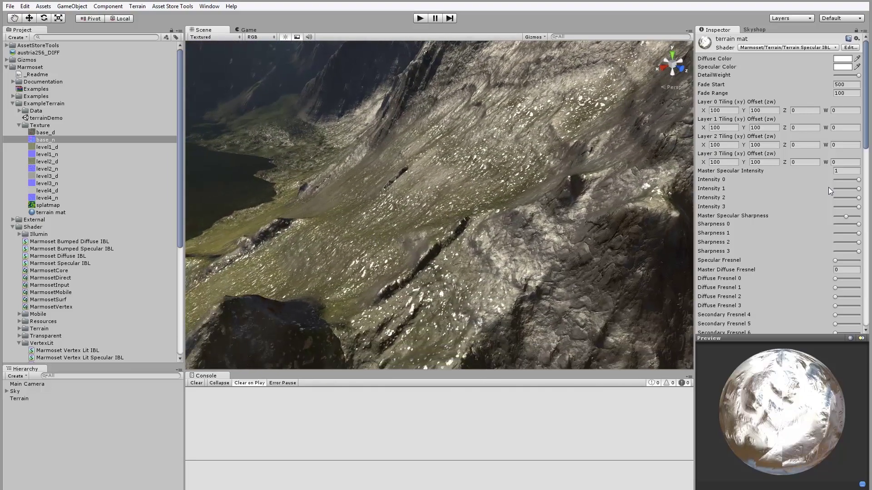
{"action": "left_click", "coordinate": [844, 172]}
{"action": "type", "text": "2"}
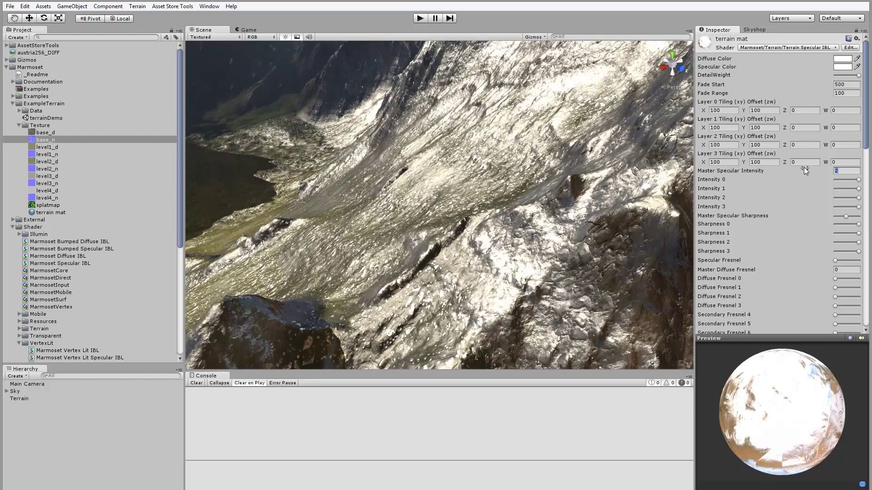
{"action": "type", "text": "1"}
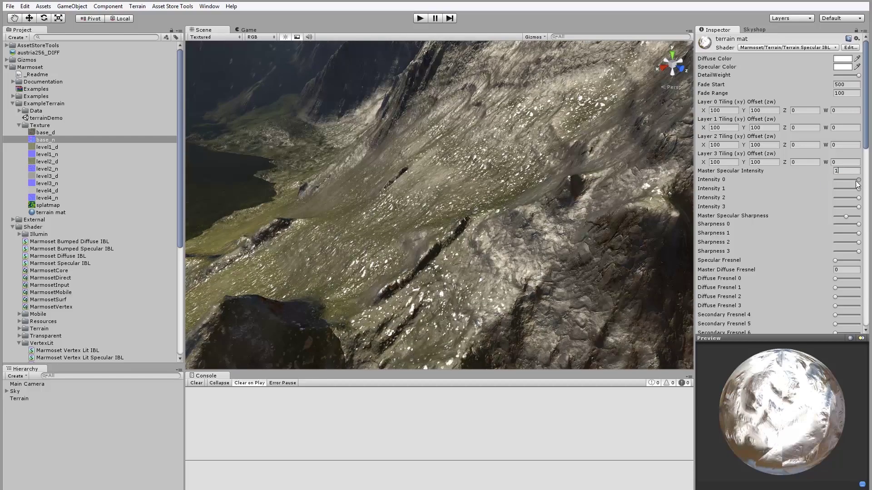
Lower Intensity 0 and Intensity 1 of the terrain mat material to their minimum.
{"action": "left_click_drag", "start_coordinate": [857, 181], "coordinate": [804, 179]}
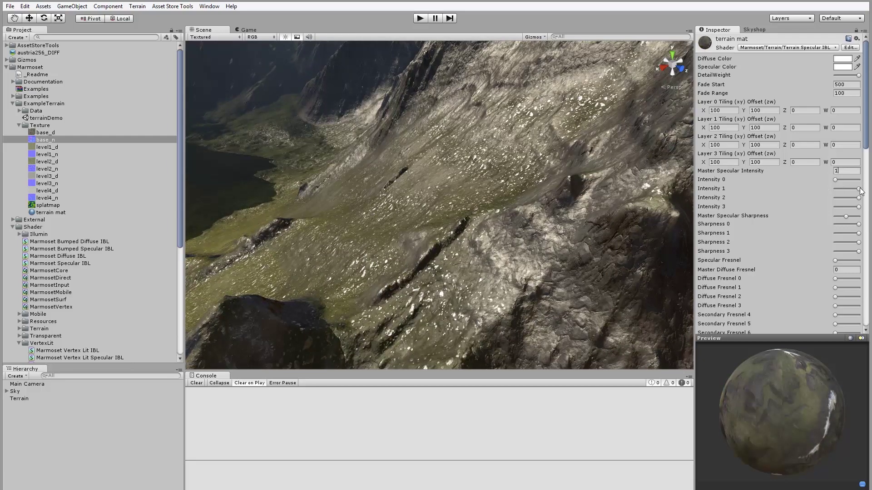
{"action": "left_click_drag", "start_coordinate": [859, 189], "coordinate": [804, 191]}
{"action": "left_click_drag", "start_coordinate": [358, 229], "coordinate": [437, 180], "text": "alt"}
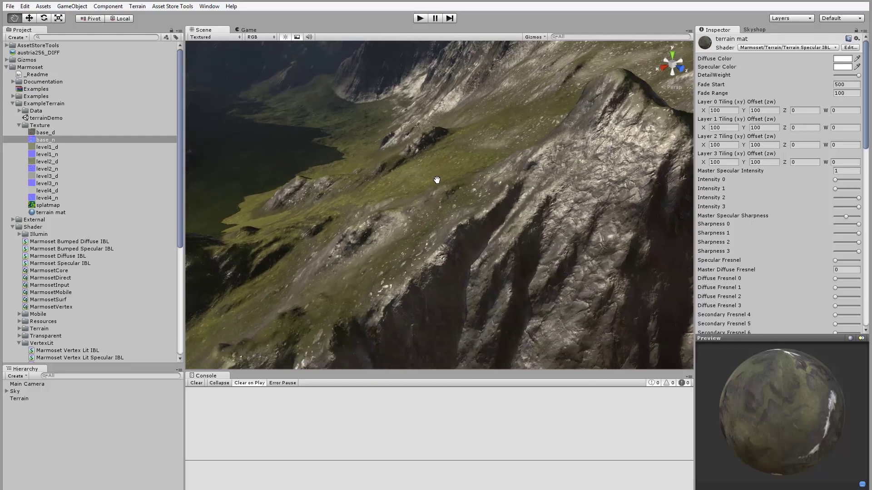
{"action": "left_click_drag", "start_coordinate": [555, 220], "coordinate": [481, 220], "text": "alt"}
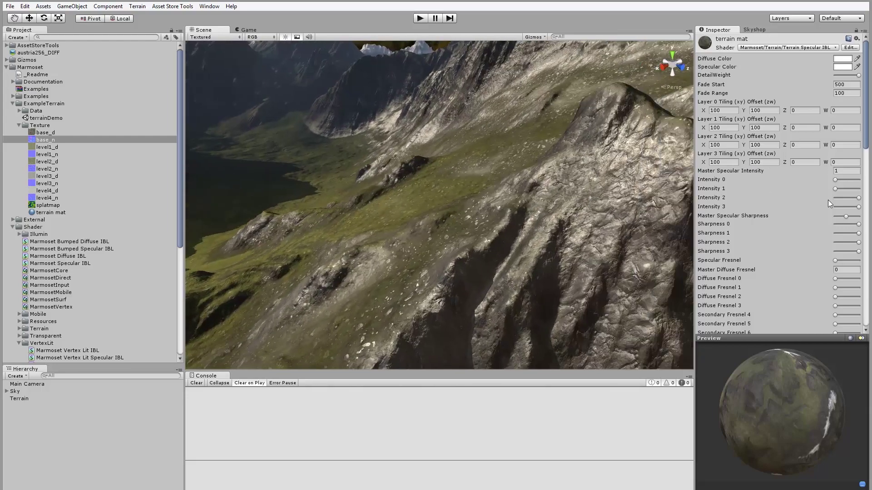
Raise the Master Specular Sharpness and the Specular Fresnel of the terrain mat material, checking the highlights on the rocky slopes.
{"action": "mouse_move", "coordinate": [846, 216]}
{"action": "left_mouse_down"}
{"action": "mouse_move", "coordinate": [863, 216]}
{"action": "mouse_move", "coordinate": [846, 216]}
{"action": "mouse_move", "coordinate": [855, 216]}
{"action": "left_mouse_up"}
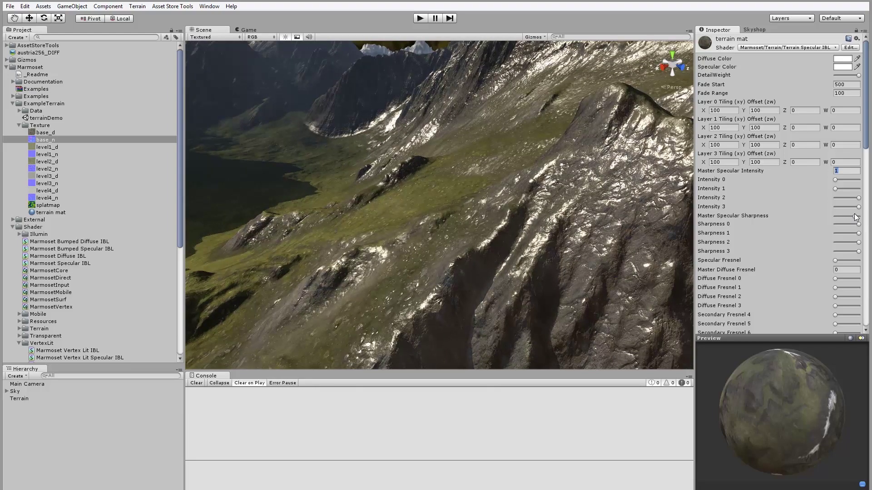
{"action": "mouse_move", "coordinate": [540, 191]}
{"action": "left_mouse_down", "text": "alt"}
{"action": "mouse_move", "coordinate": [556, 176]}
{"action": "mouse_move", "coordinate": [535, 183]}
{"action": "left_mouse_up", "text": "alt"}
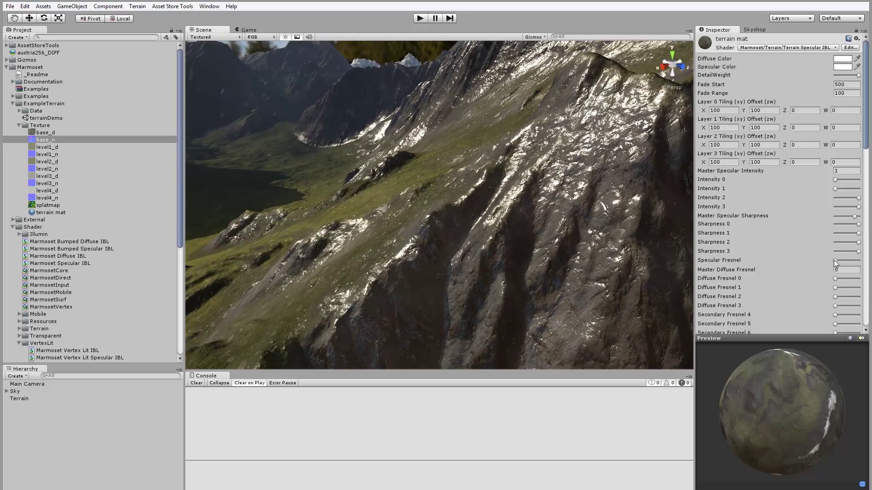
{"action": "mouse_move", "coordinate": [835, 260]}
{"action": "left_mouse_down"}
{"action": "mouse_move", "coordinate": [860, 261]}
{"action": "mouse_move", "coordinate": [852, 261]}
{"action": "left_mouse_up"}
{"action": "left_click_drag", "start_coordinate": [671, 216], "coordinate": [487, 144], "text": "alt"}
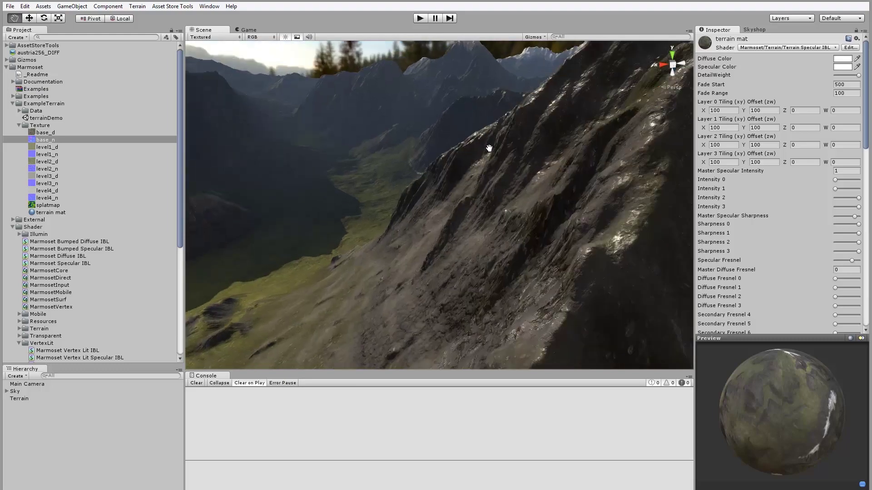
{"action": "right_click_drag", "start_coordinate": [487, 144], "coordinate": [466, 185], "text": "alt"}
{"action": "scroll", "coordinate": [490, 149], "scroll_direction": "up", "scroll_amount": 5}
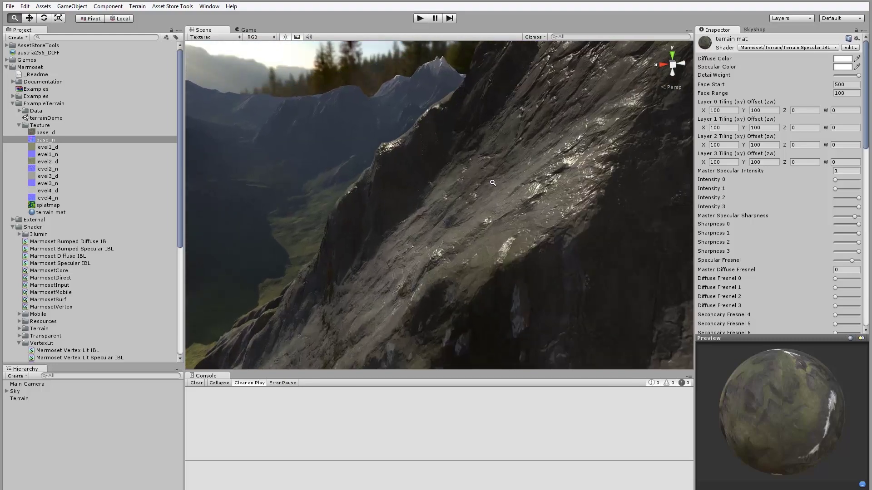
{"action": "scroll", "coordinate": [500, 181], "scroll_direction": "up", "scroll_amount": 5}
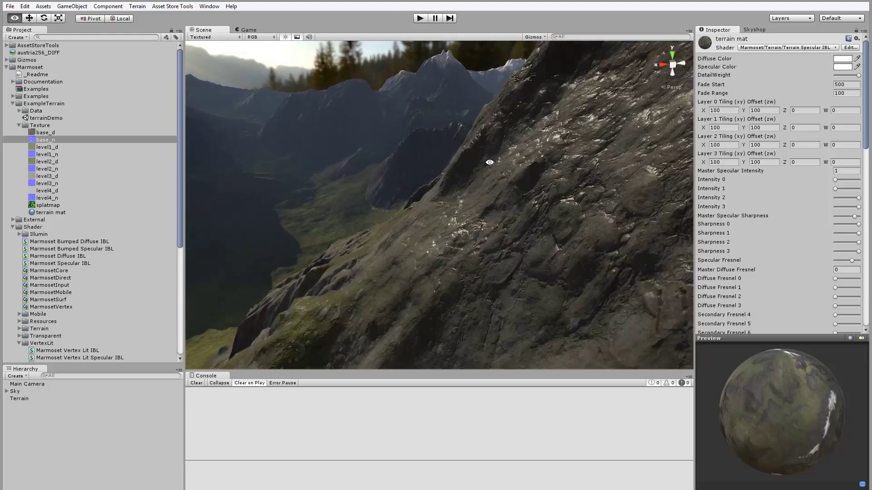
{"action": "scroll", "coordinate": [495, 190], "scroll_direction": "up", "scroll_amount": 4}
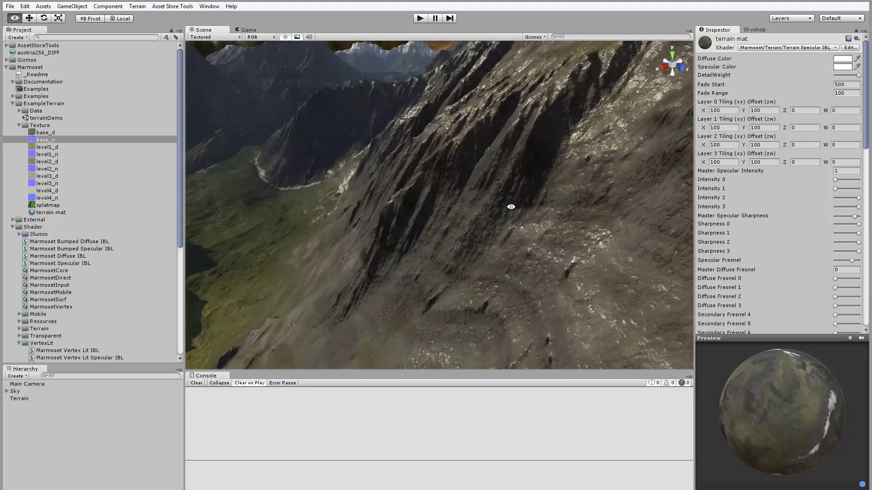
Set the Master Diffuse Fresnel to 1 and raise Diffuse Fresnel 0 and Diffuse Fresnel 1 to their maximum.
{"action": "scroll", "coordinate": [813, 281], "scroll_direction": "down", "scroll_amount": 3}
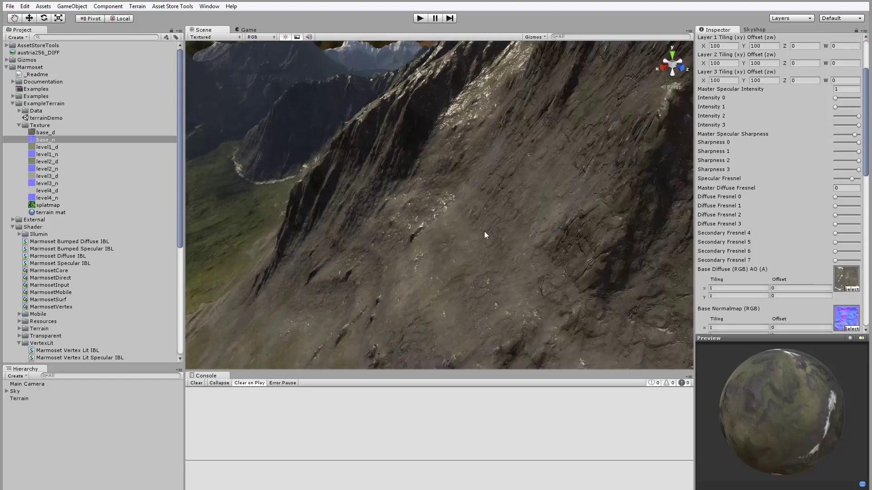
{"action": "middle_click_drag", "start_coordinate": [484, 231], "coordinate": [516, 219]}
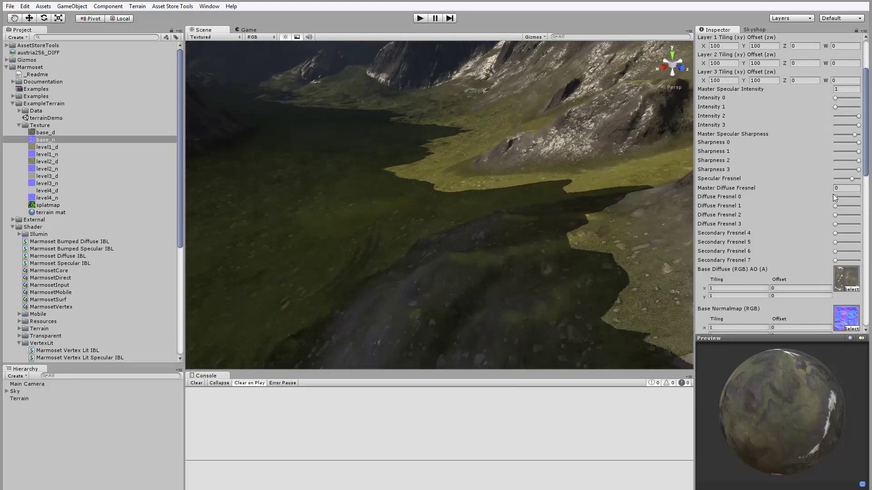
{"action": "type", "text": "1"}
{"action": "left_click_drag", "start_coordinate": [835, 197], "coordinate": [851, 199]}
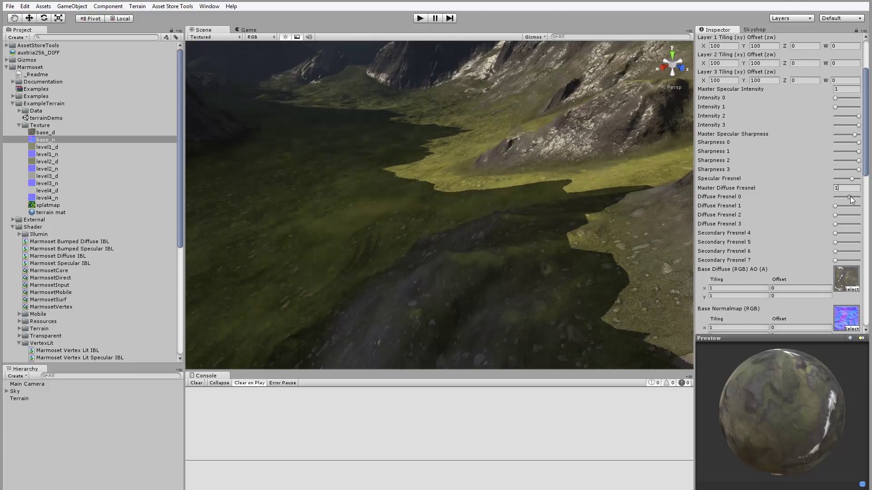
{"action": "left_click_drag", "start_coordinate": [545, 186], "coordinate": [445, 243], "text": "alt"}
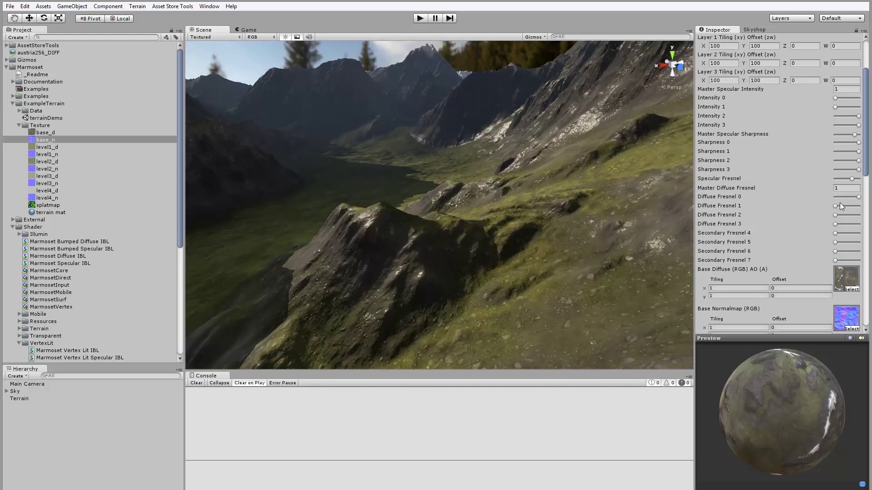
{"action": "left_click_drag", "start_coordinate": [836, 206], "coordinate": [858, 206]}
{"action": "left_click_drag", "start_coordinate": [475, 219], "coordinate": [472, 184], "text": "alt"}
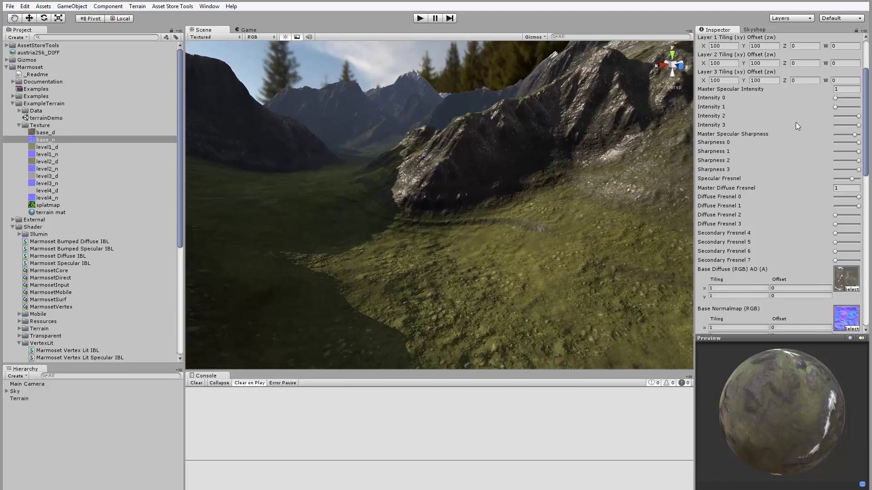
Review the material's Base Control, Layer, Normal and custom cubemap slots and examine the shading on the terrain's grass and rock.
{"action": "left_click_drag", "start_coordinate": [866, 123], "coordinate": [866, 177]}
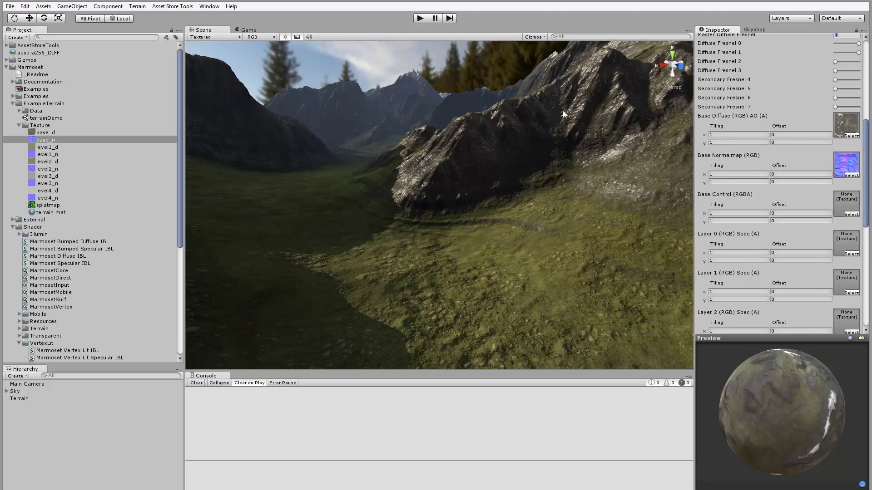
{"action": "left_click_drag", "start_coordinate": [562, 111], "coordinate": [373, 173], "text": "alt"}
{"action": "left_click_drag", "start_coordinate": [321, 238], "coordinate": [354, 200], "text": "alt"}
{"action": "left_click_drag", "start_coordinate": [867, 181], "coordinate": [870, 222]}
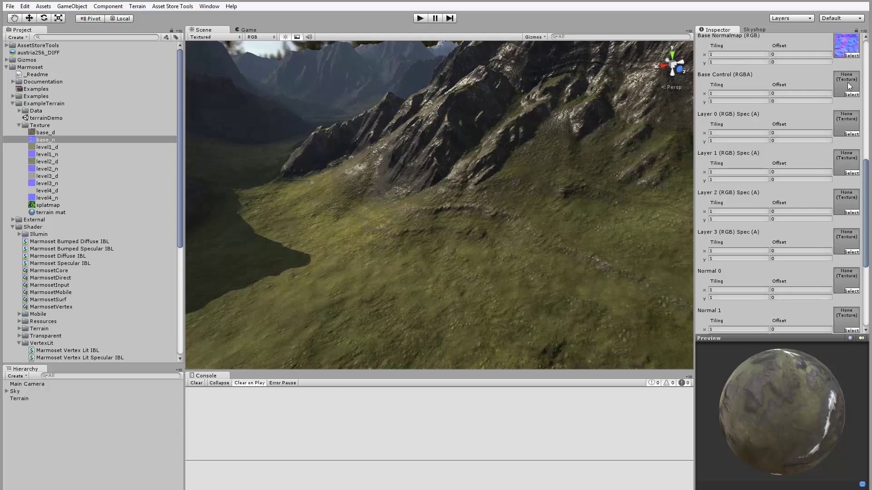
{"action": "middle_click_drag", "start_coordinate": [459, 112], "coordinate": [475, 152]}
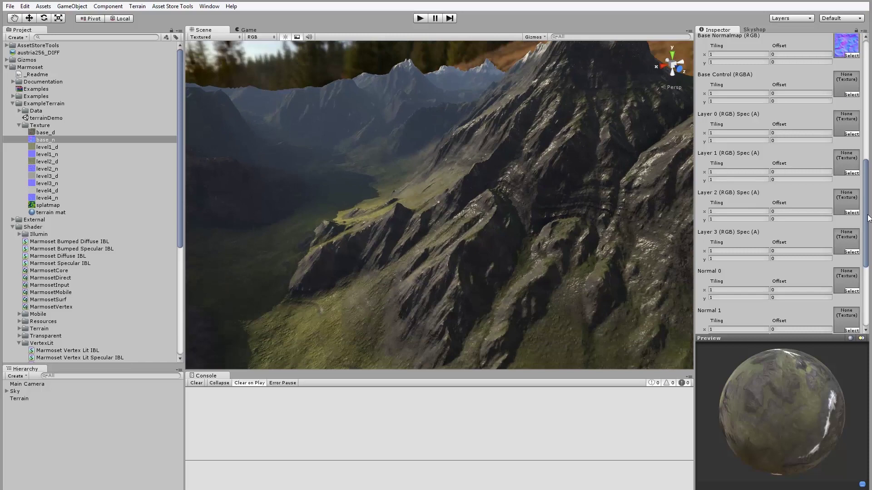
{"action": "left_click_drag", "start_coordinate": [866, 215], "coordinate": [866, 248]}
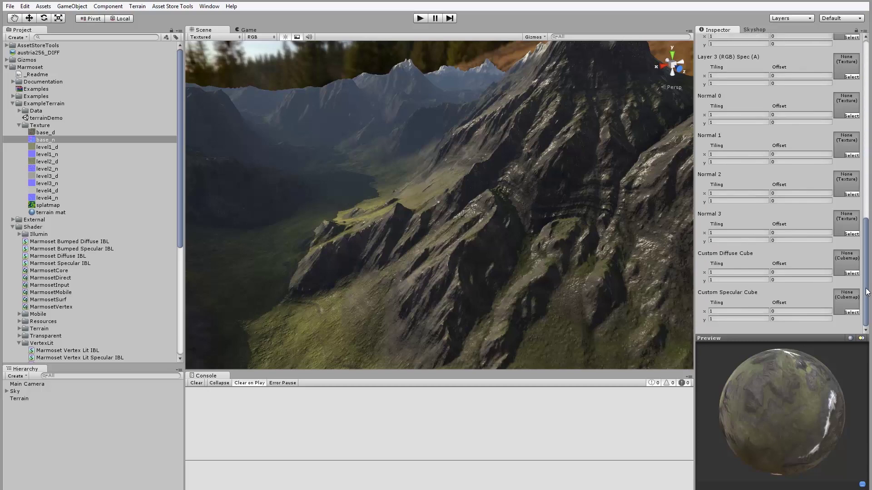
{"action": "scroll", "coordinate": [564, 244], "scroll_direction": "up", "scroll_amount": 3}
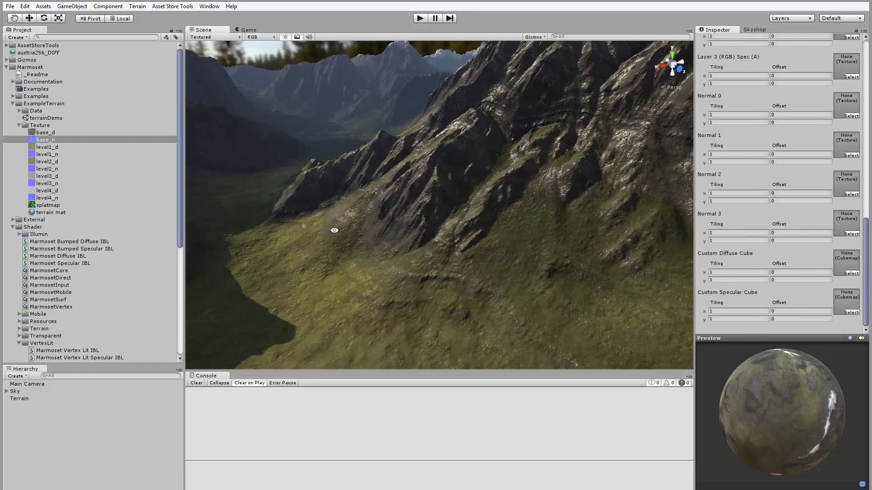
{"action": "left_click_drag", "start_coordinate": [335, 231], "coordinate": [420, 210], "text": "alt"}
{"action": "right_click_drag", "start_coordinate": [421, 210], "coordinate": [501, 259], "text": "alt"}
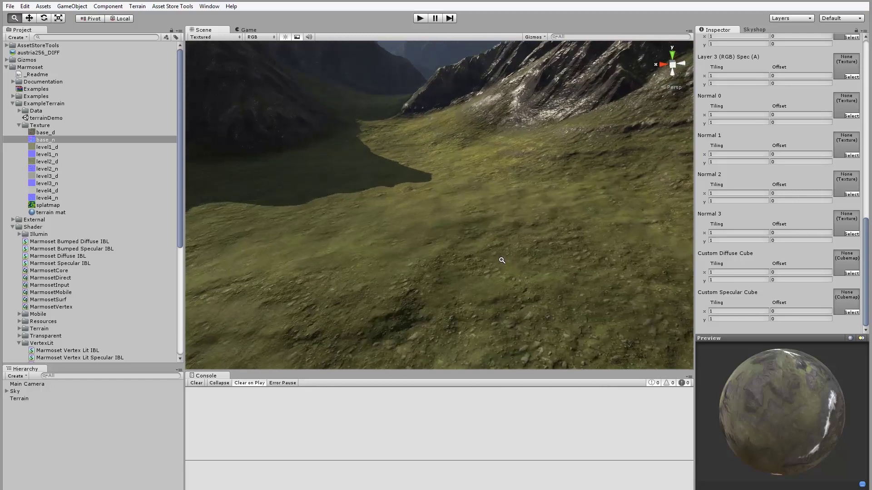
Set the Layer 1 tiling of the terrain mat material to 20 in both X and Y.
{"action": "left_click_drag", "start_coordinate": [866, 224], "coordinate": [864, 49]}
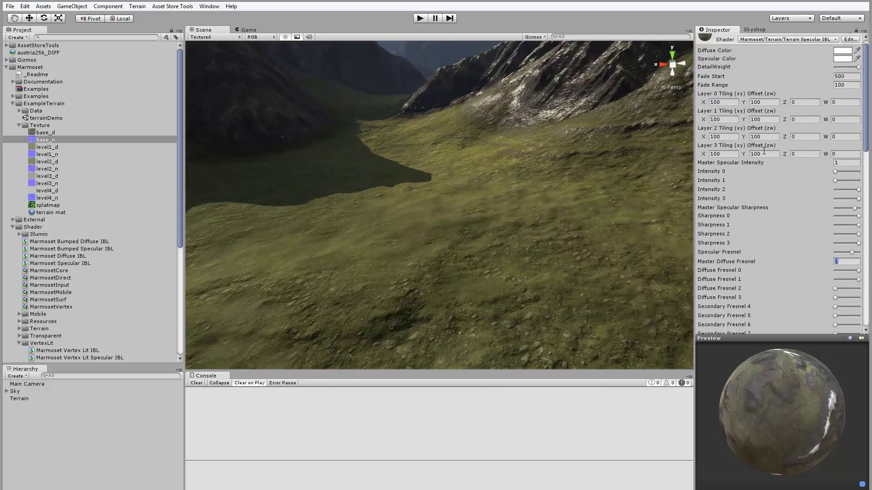
{"action": "left_click", "coordinate": [722, 102]}
{"action": "left_click_drag", "start_coordinate": [730, 120], "coordinate": [680, 115]}
{"action": "type", "text": "20"}
{"action": "key", "text": "Tab"}
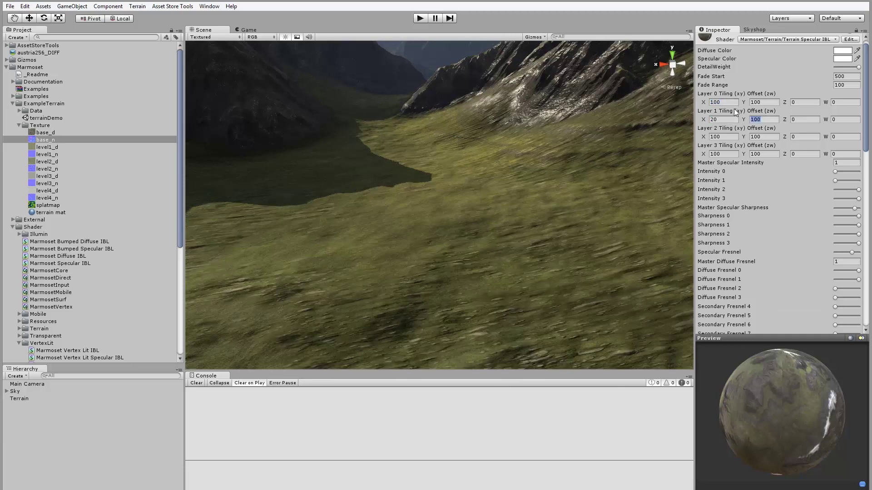
{"action": "type", "text": "20"}
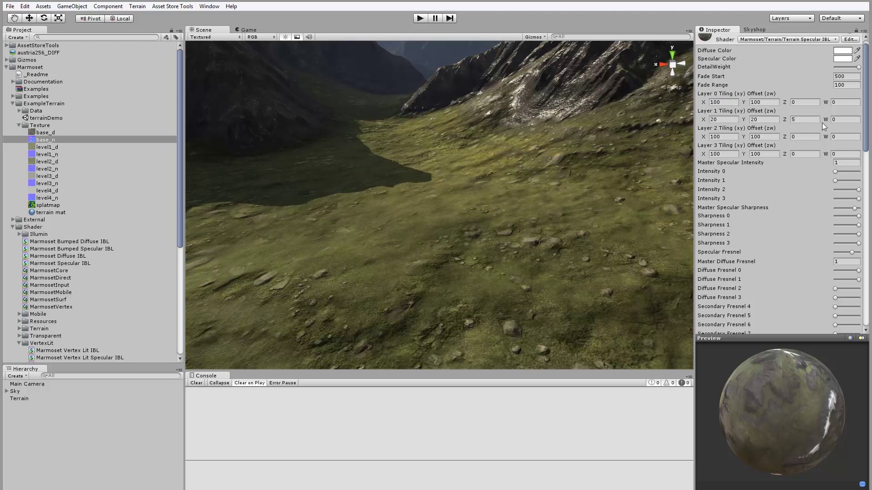
Try an offset of 5 for Layer 1, set its Z and W offsets to 0.1, and check the grassy ground.
{"action": "key", "text": "Tab"}
{"action": "type", "text": "5"}
{"action": "type", "text": ".1"}
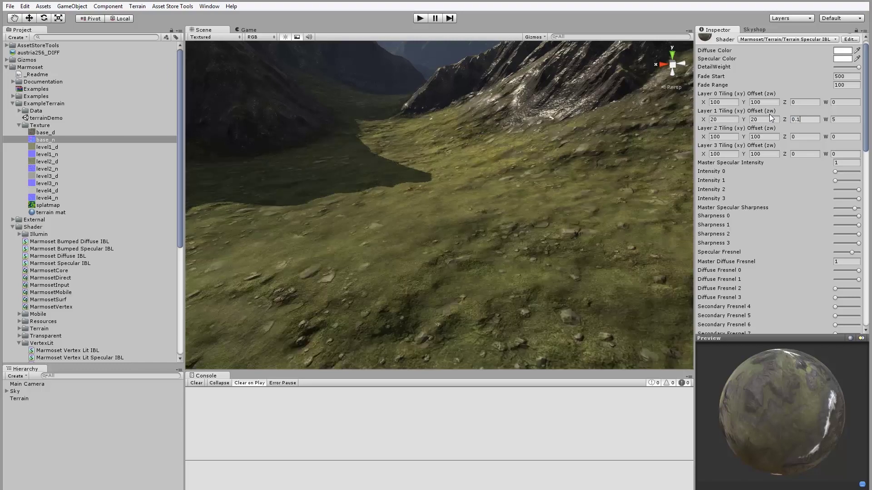
{"action": "key", "text": "Tab"}
{"action": "type", "text": "0.1"}
{"action": "right_click_drag", "start_coordinate": [303, 125], "coordinate": [520, 129]}
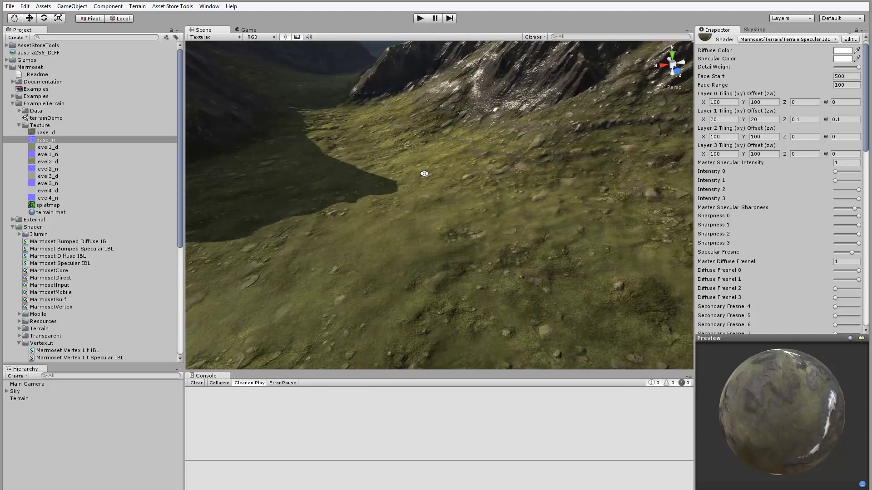
{"action": "middle_click_drag", "start_coordinate": [421, 172], "coordinate": [435, 208]}
{"action": "right_click_drag", "start_coordinate": [436, 208], "coordinate": [434, 193], "text": "alt"}
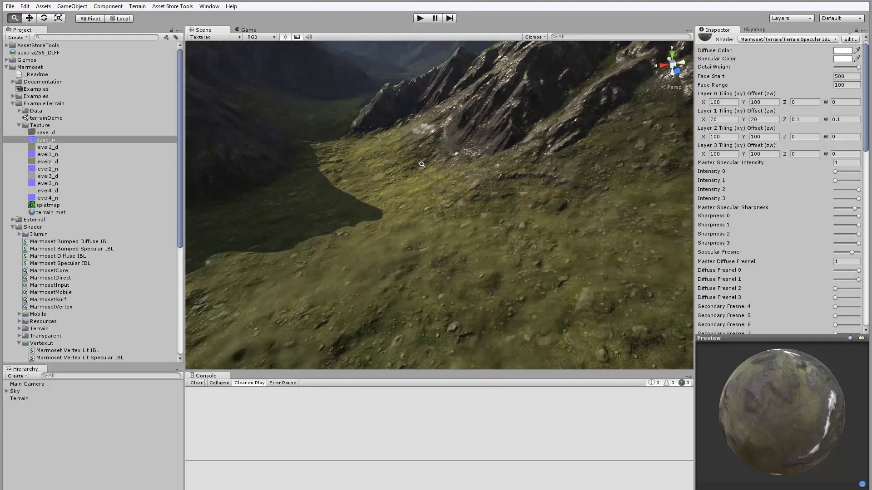
{"action": "middle_click_drag", "start_coordinate": [435, 193], "coordinate": [445, 166], "text": "alt"}
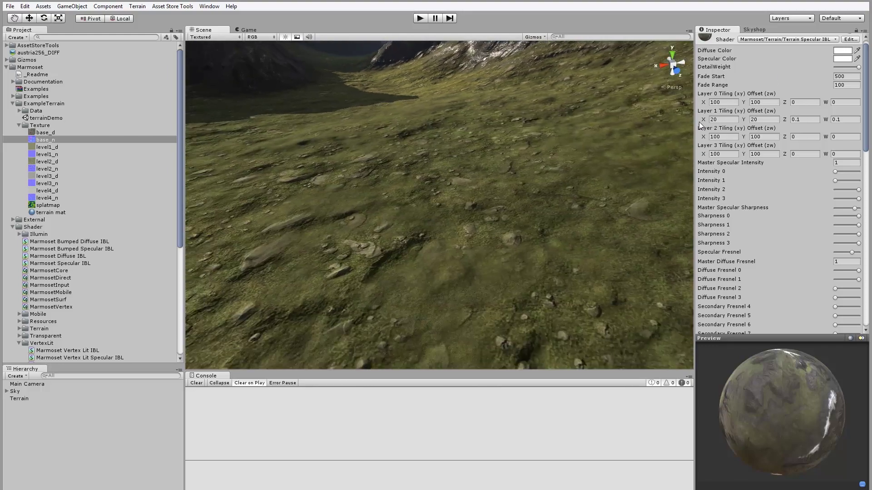
{"action": "middle_click_drag", "start_coordinate": [398, 229], "coordinate": [412, 220]}
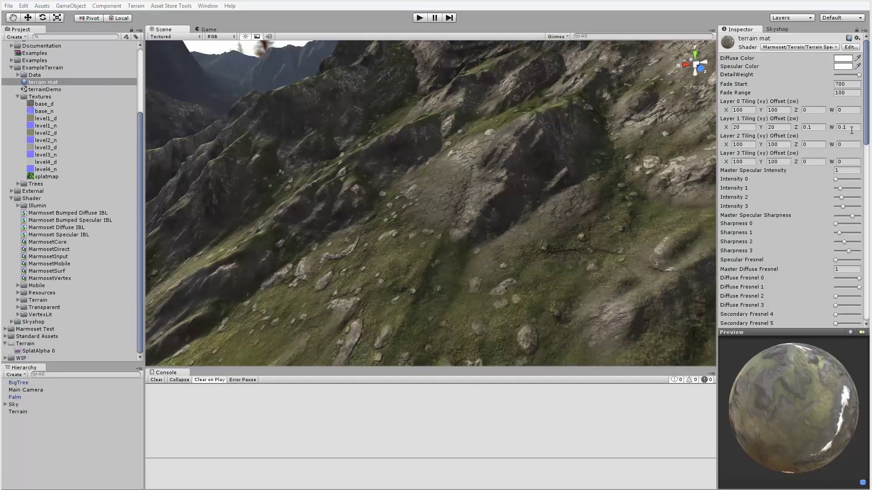
Look over the terrain mat layer texture slots and inspect the alpha channel of the level2_d texture in its preview.
{"action": "left_click_drag", "start_coordinate": [867, 126], "coordinate": [850, 226]}
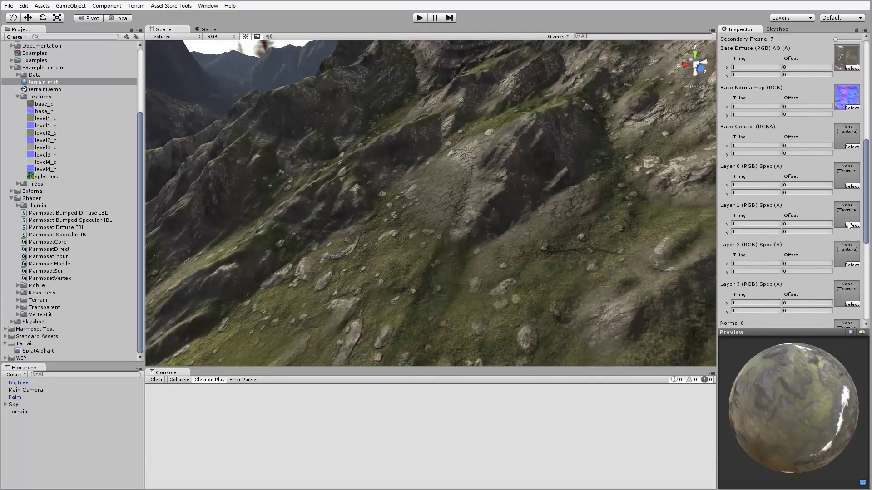
{"action": "scroll", "coordinate": [845, 224], "scroll_direction": "down", "scroll_amount": 3}
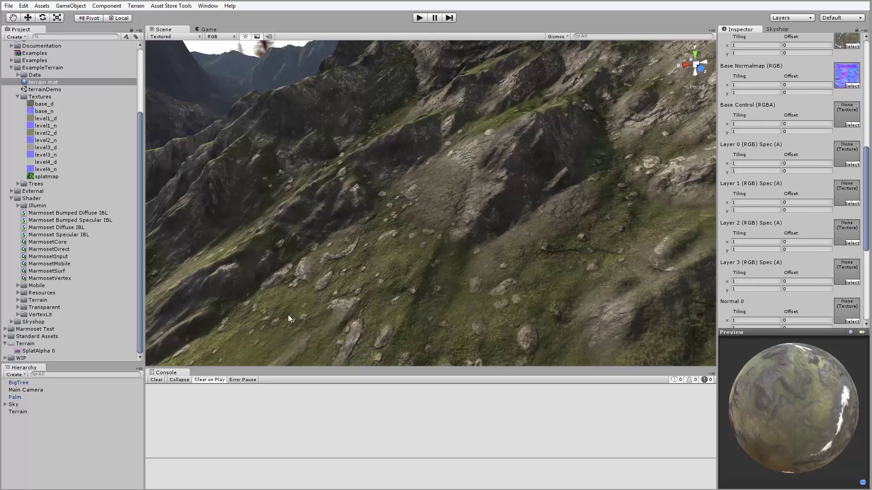
{"action": "left_click", "coordinate": [46, 133]}
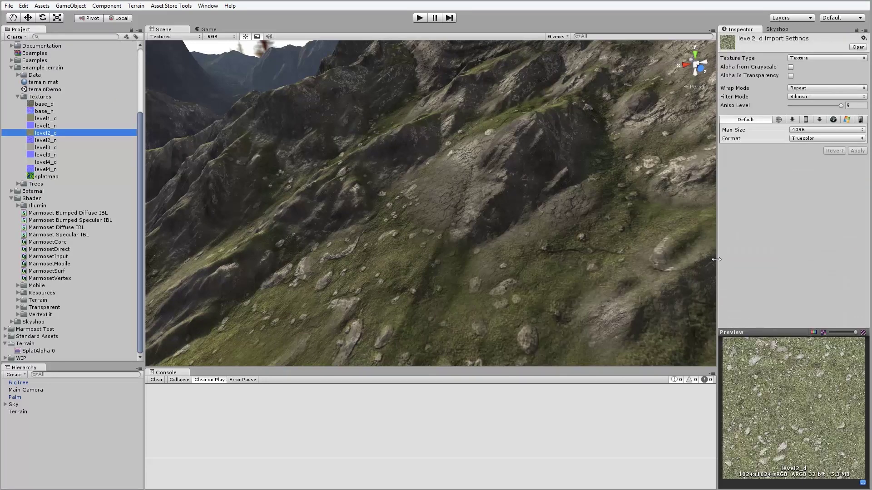
{"action": "left_click", "coordinate": [812, 333]}
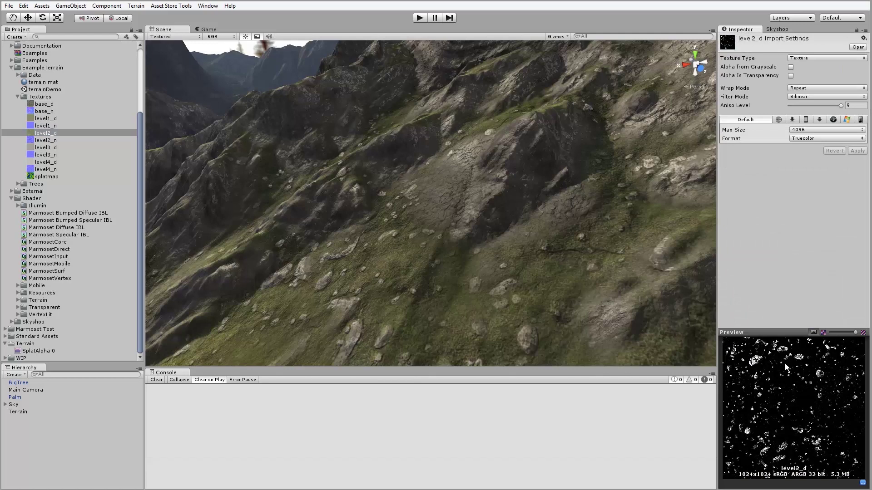
Return the level2_d preview to full color and raise Intensity 1 on the terrain mat material.
{"action": "left_click", "coordinate": [813, 332]}
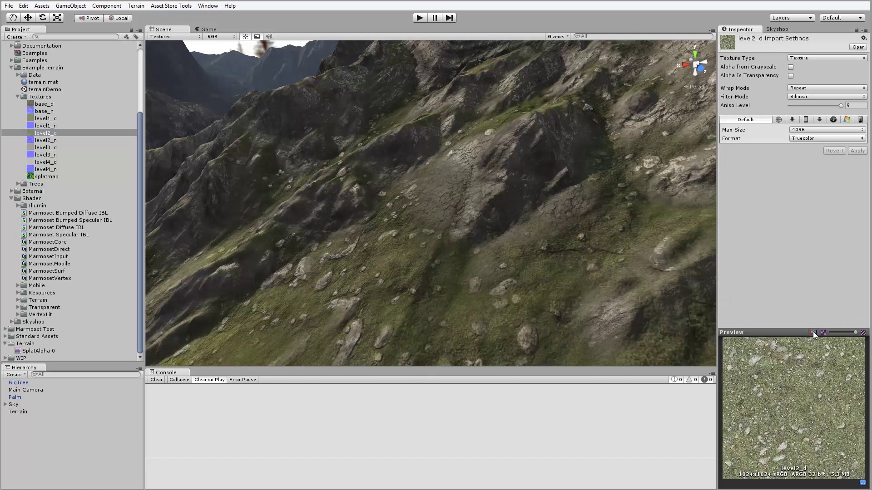
{"action": "left_click", "coordinate": [48, 83]}
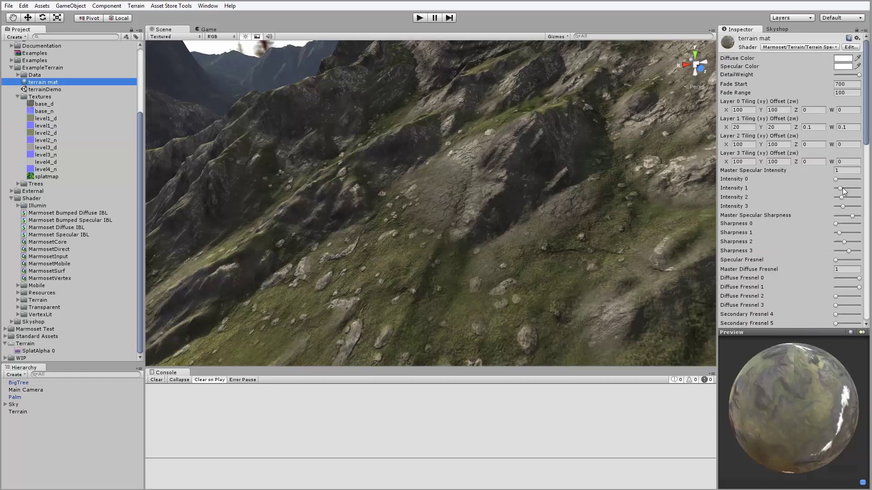
{"action": "left_click_drag", "start_coordinate": [840, 189], "coordinate": [857, 191]}
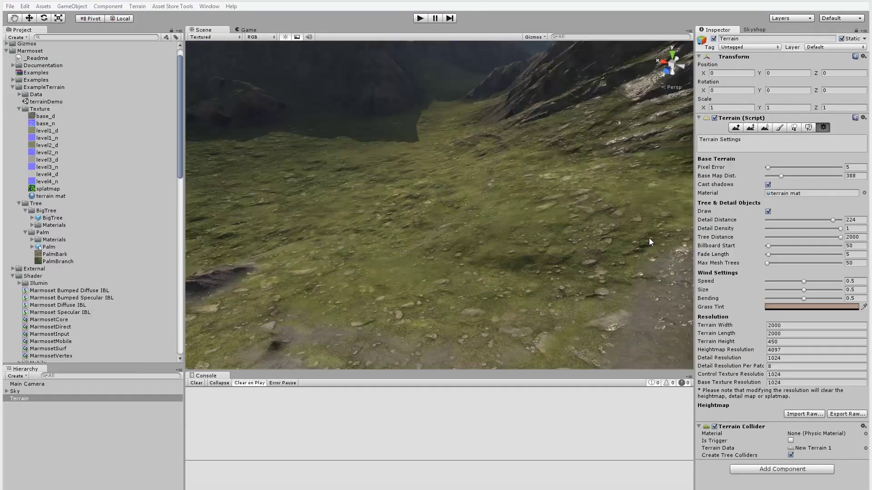
Try different Base Map Dist. values on the terrain and settle on 229.
{"action": "left_click_drag", "start_coordinate": [783, 176], "coordinate": [775, 178]}
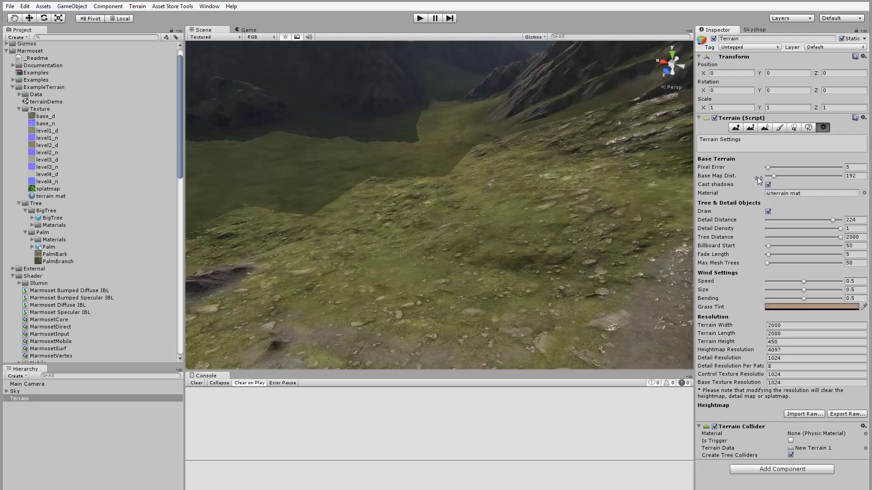
{"action": "left_click_drag", "start_coordinate": [773, 176], "coordinate": [775, 176]}
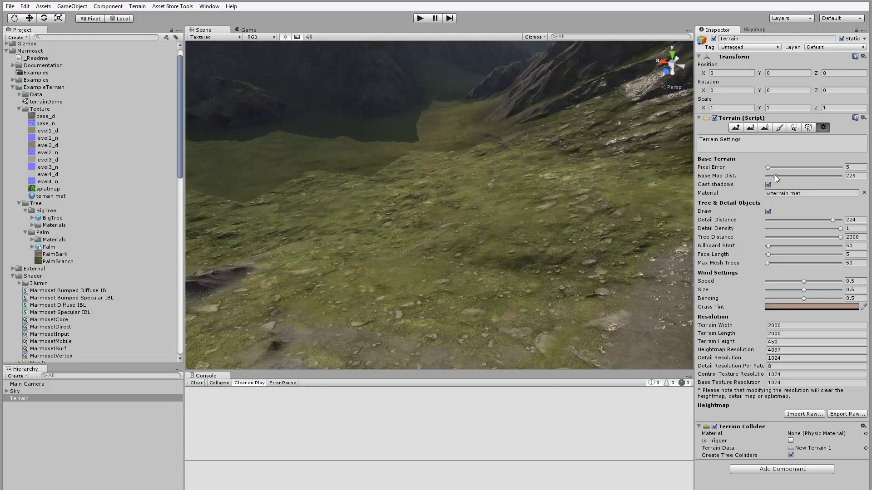
{"action": "left_click_drag", "start_coordinate": [775, 175], "coordinate": [772, 175]}
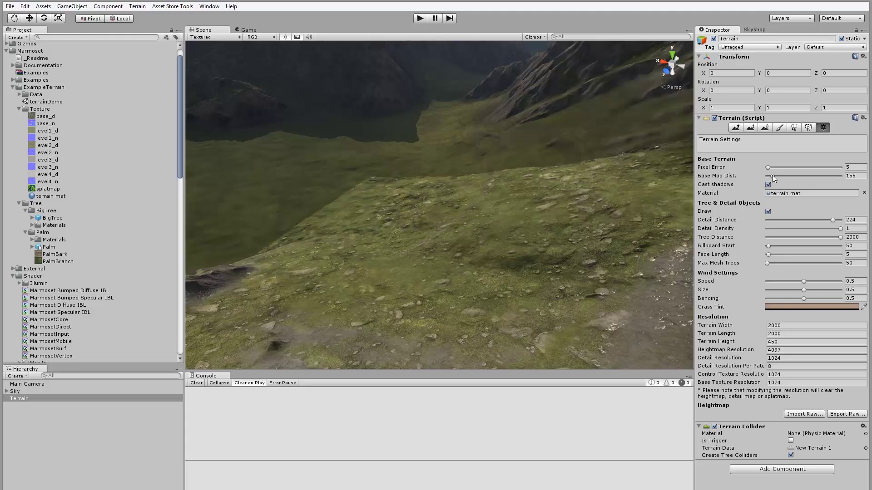
{"action": "left_click_drag", "start_coordinate": [772, 175], "coordinate": [774, 176]}
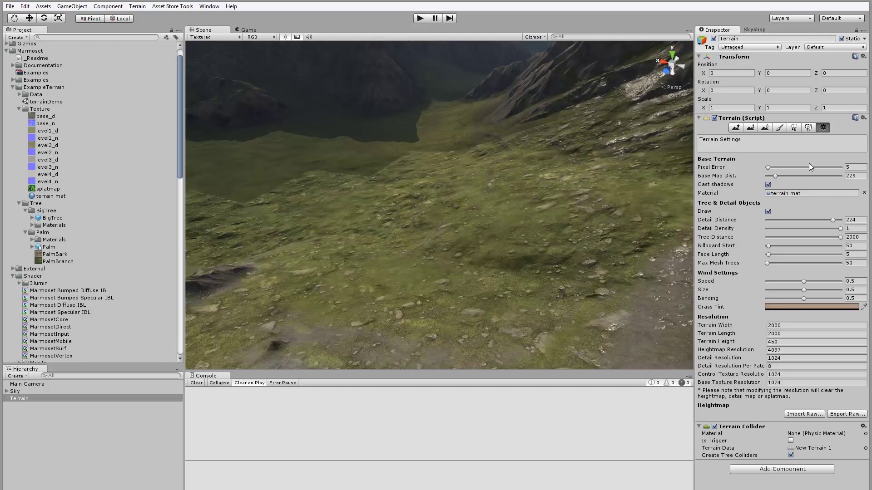
Set the Fade Start of terrain mat to 100 and its Fade Range to 10.
{"action": "left_click", "coordinate": [49, 197]}
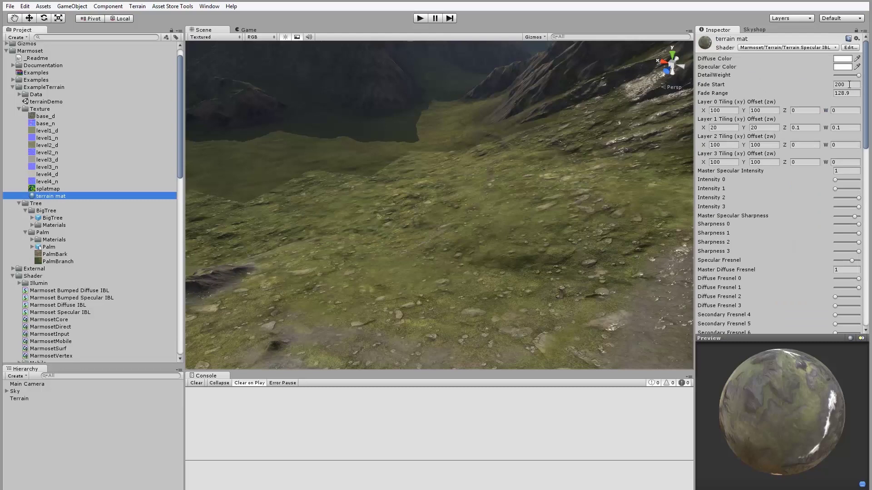
{"action": "left_click", "coordinate": [849, 84]}
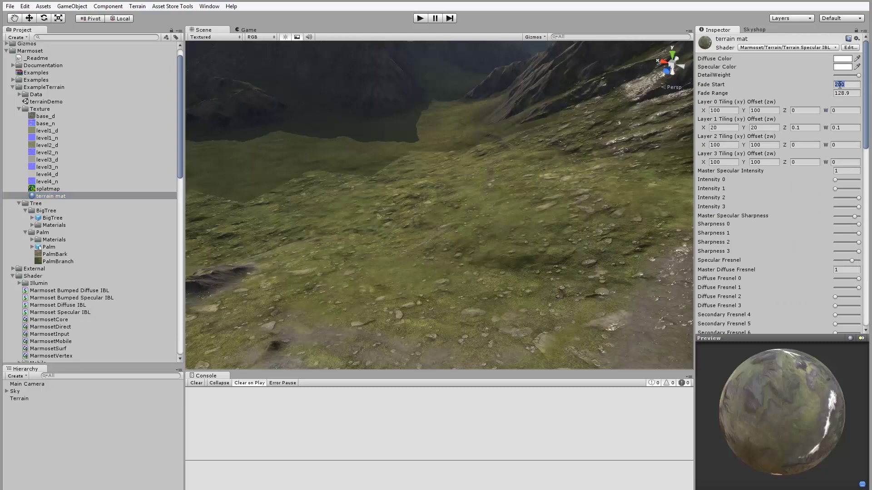
{"action": "type", "text": "100"}
{"action": "key", "text": "Tab"}
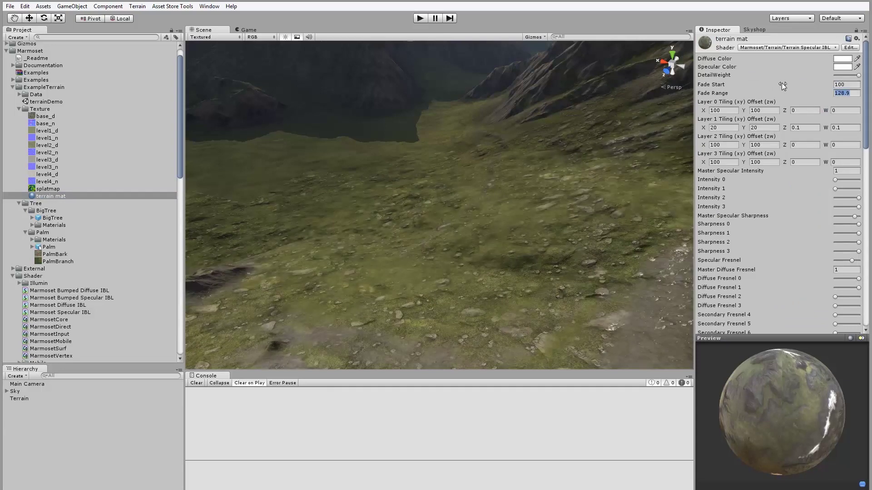
{"action": "type", "text": "10"}
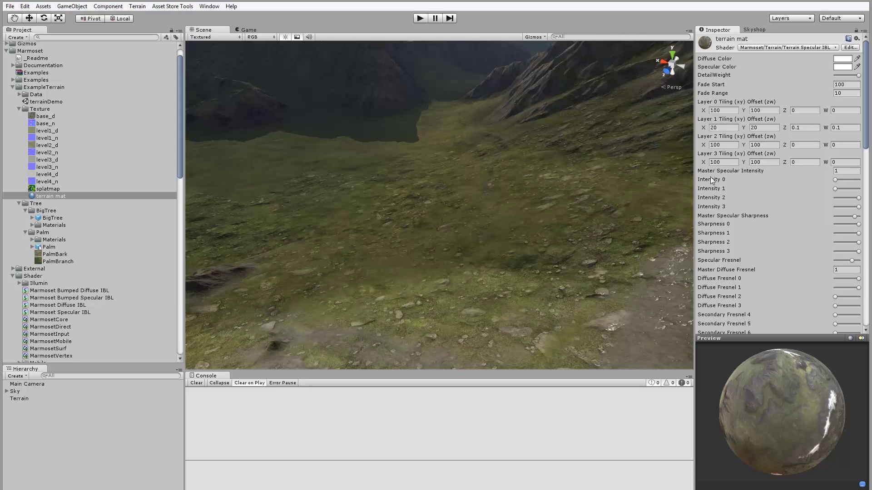
Set the terrain mat's Fade Range to 100 and Fade Start to 124, and check the fade across the valley.
{"action": "mouse_move", "coordinate": [832, 87]}
{"action": "left_mouse_down"}
{"action": "mouse_move", "coordinate": [867, 86]}
{"action": "mouse_move", "coordinate": [344, 109]}
{"action": "mouse_move", "coordinate": [525, 140]}
{"action": "left_mouse_up"}
{"action": "left_click_drag", "start_coordinate": [427, 136], "coordinate": [269, 146]}
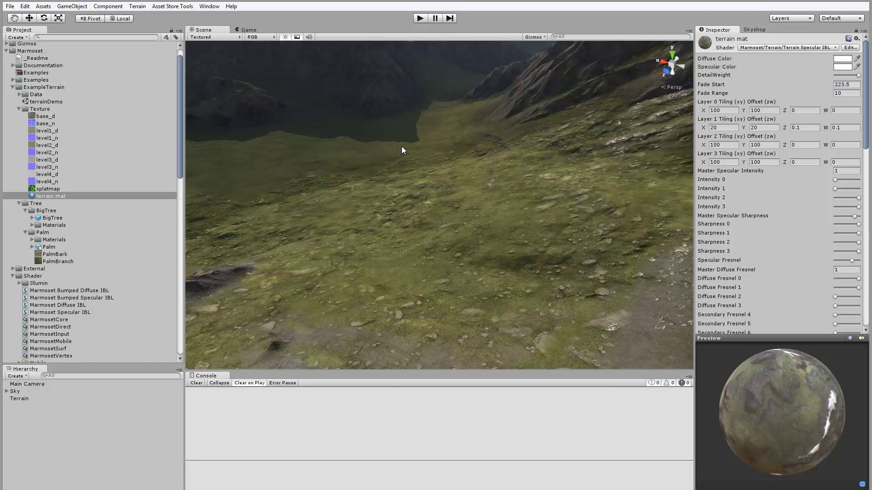
{"action": "left_click", "coordinate": [832, 93]}
{"action": "type", "text": "100"}
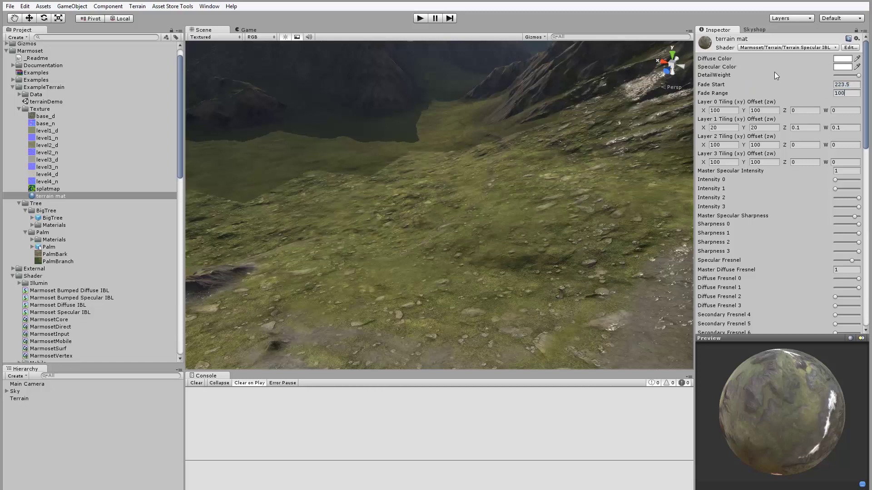
{"action": "left_click_drag", "start_coordinate": [817, 87], "coordinate": [679, 97]}
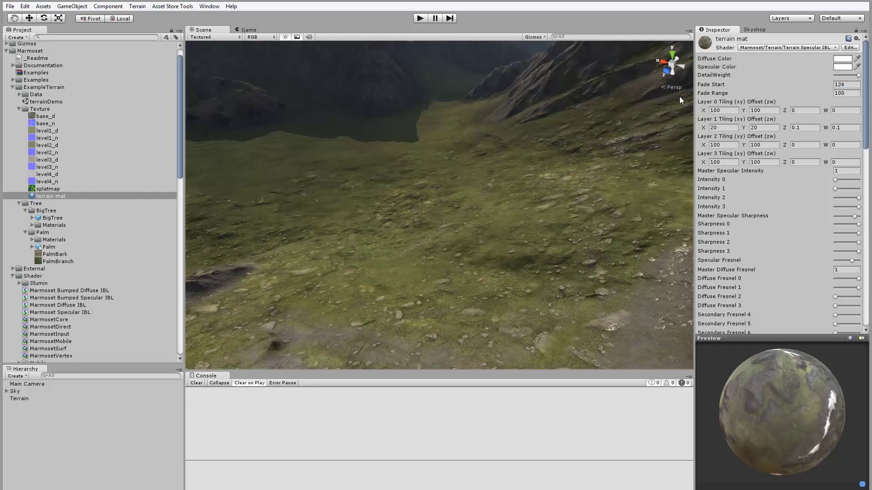
{"action": "right_click_drag", "start_coordinate": [442, 177], "coordinate": [372, 188], "text": "alt"}
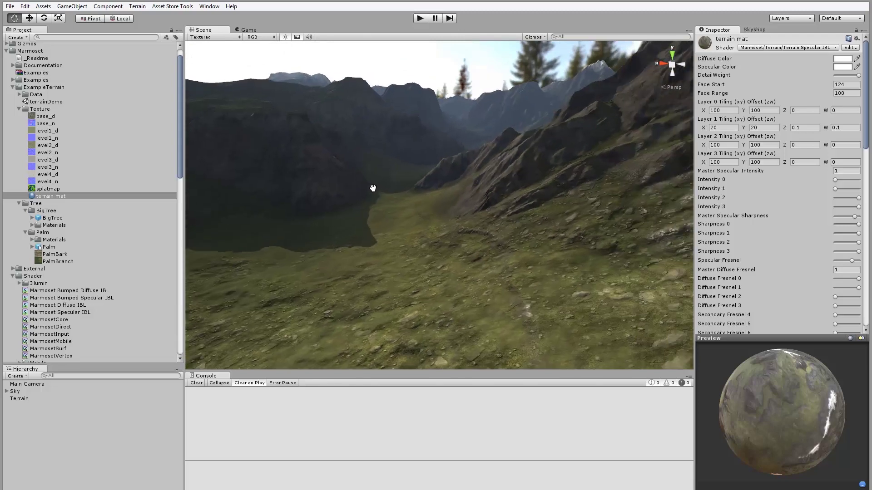
{"action": "left_click_drag", "start_coordinate": [373, 188], "coordinate": [360, 189]}
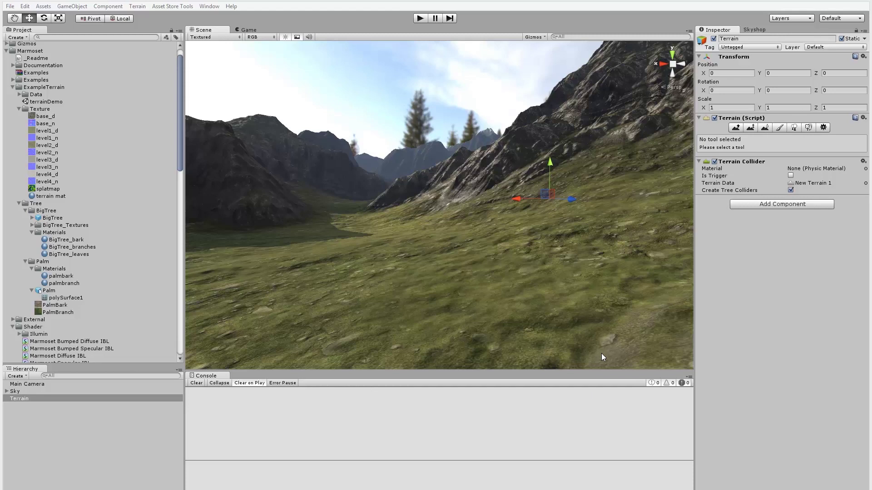
Start adding a grass texture to the terrain's paintable details, using Grass as the detail texture.
{"action": "left_click", "coordinate": [808, 129]}
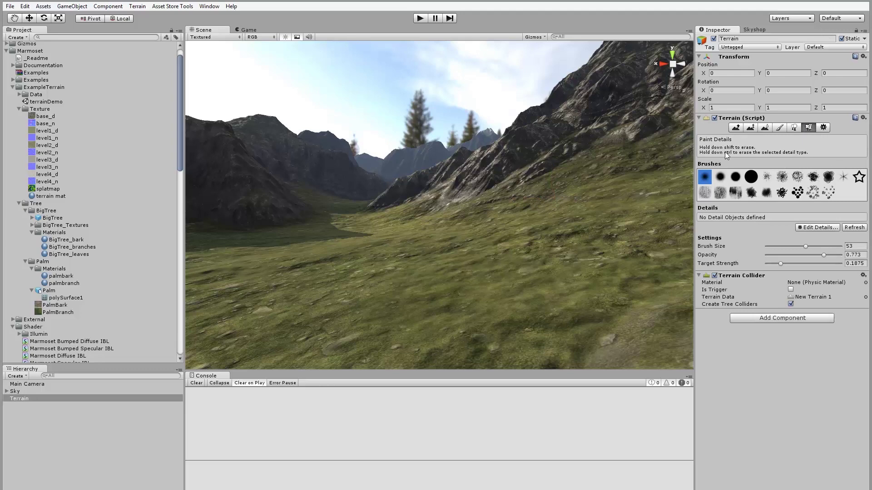
{"action": "left_click", "coordinate": [822, 227]}
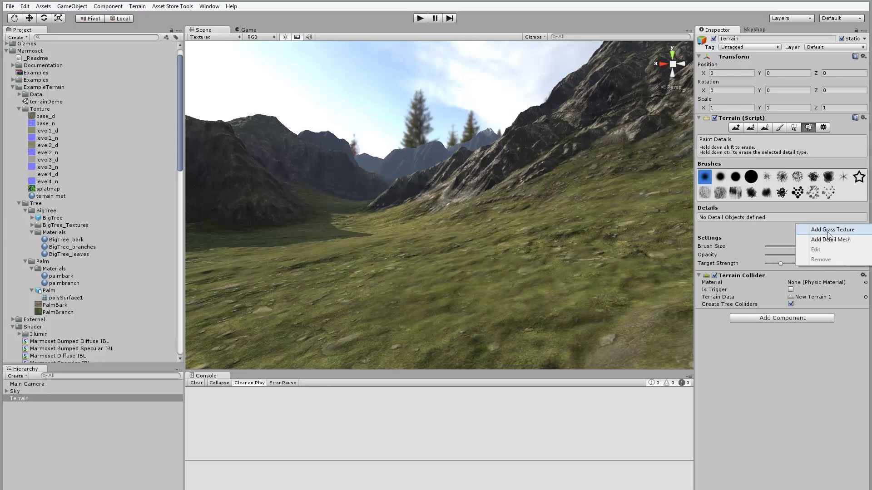
{"action": "left_click", "coordinate": [825, 231]}
{"action": "left_click", "coordinate": [521, 153]}
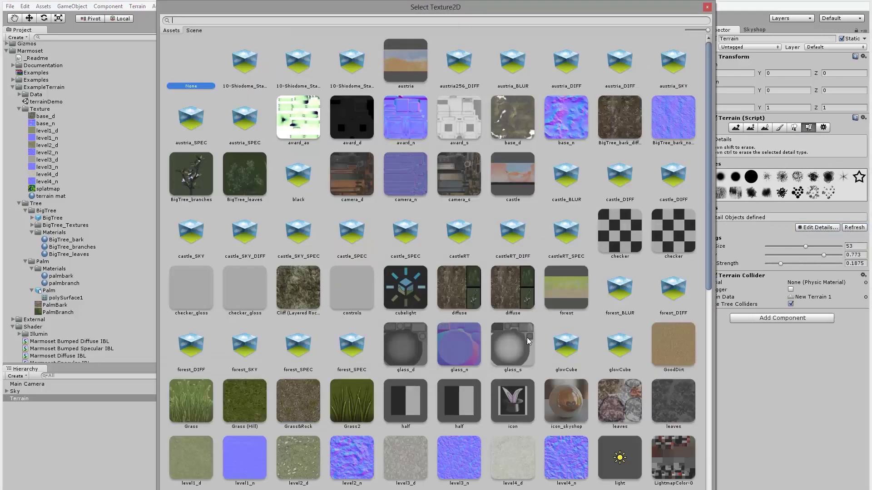
{"action": "scroll", "coordinate": [527, 337], "scroll_direction": "down", "scroll_amount": 3}
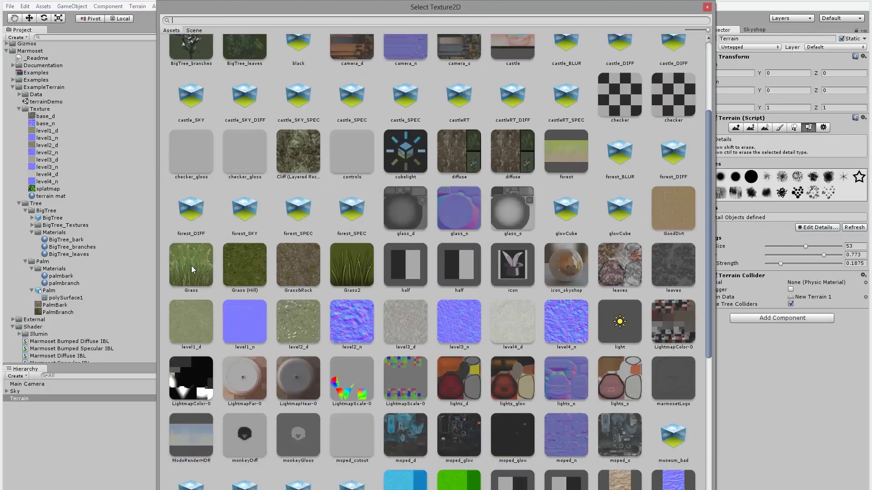
{"action": "double_click", "coordinate": [192, 265]}
Set the saturation of the grass's Healthy Color and Dry Color to 0 and add the grass detail.
{"action": "left_click", "coordinate": [415, 204]}
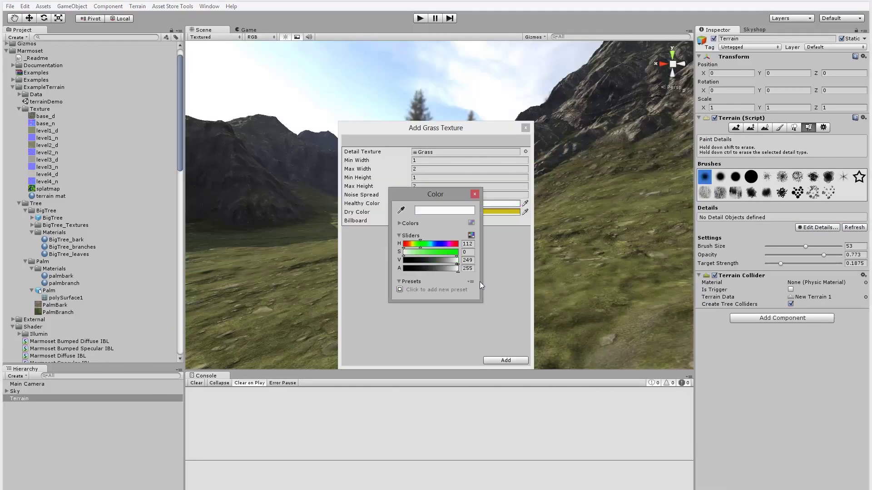
{"action": "left_click", "coordinate": [501, 212]}
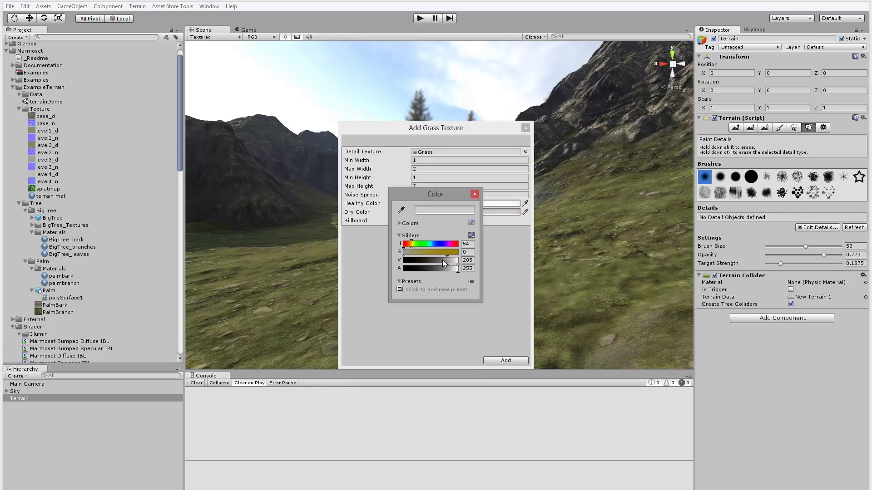
{"action": "left_click", "coordinate": [509, 360]}
Paint grass over the valley floor and hillside of the terrain and inspect its coverage from several angles.
{"action": "mouse_move", "coordinate": [508, 275]}
{"action": "left_mouse_down"}
{"action": "mouse_move", "coordinate": [399, 299]}
{"action": "mouse_move", "coordinate": [546, 206]}
{"action": "mouse_move", "coordinate": [451, 217]}
{"action": "mouse_move", "coordinate": [285, 268]}
{"action": "mouse_move", "coordinate": [258, 242]}
{"action": "mouse_move", "coordinate": [525, 203]}
{"action": "mouse_move", "coordinate": [586, 246]}
{"action": "left_mouse_up"}
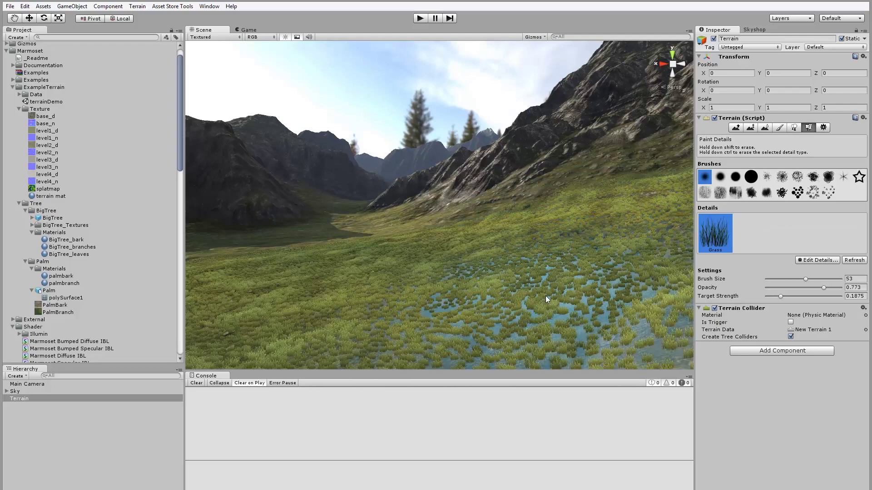
{"action": "middle_click_drag", "start_coordinate": [522, 293], "coordinate": [509, 271]}
{"action": "mouse_move", "coordinate": [423, 251]}
{"action": "right_mouse_down"}
{"action": "mouse_move", "coordinate": [390, 253]}
{"action": "mouse_move", "coordinate": [408, 273]}
{"action": "mouse_move", "coordinate": [491, 289]}
{"action": "mouse_move", "coordinate": [572, 190]}
{"action": "mouse_move", "coordinate": [521, 126]}
{"action": "right_mouse_up"}
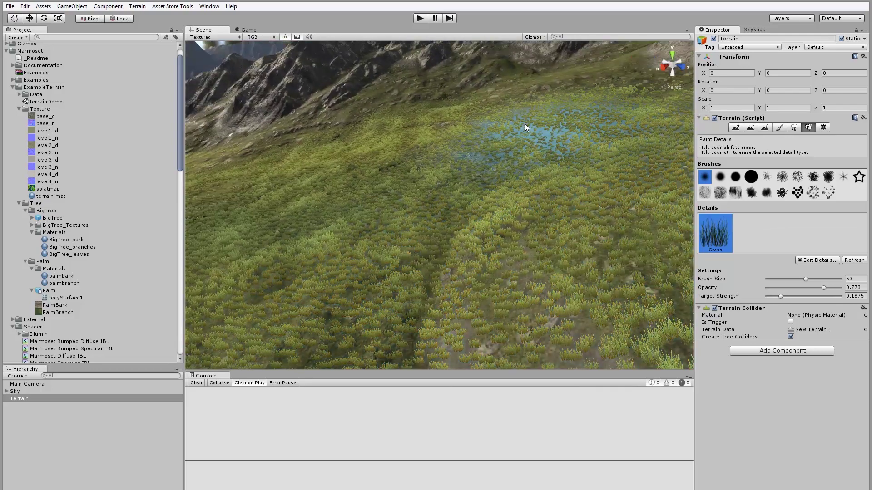
{"action": "mouse_move", "coordinate": [453, 171]}
{"action": "right_mouse_down", "text": "alt"}
{"action": "mouse_move", "coordinate": [467, 156]}
{"action": "mouse_move", "coordinate": [526, 232]}
{"action": "mouse_move", "coordinate": [299, 108]}
{"action": "right_mouse_up", "text": "alt"}
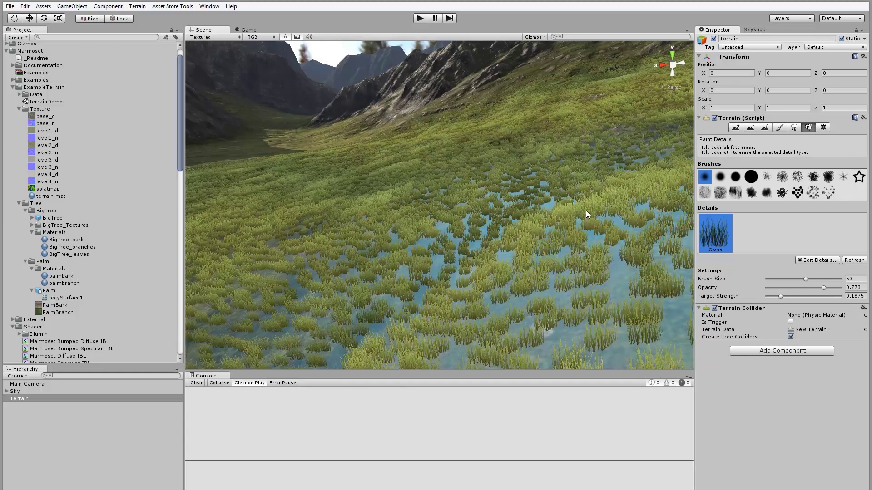
Add the Palm object as a placeable tree type for the terrain.
{"action": "left_click", "coordinate": [795, 128]}
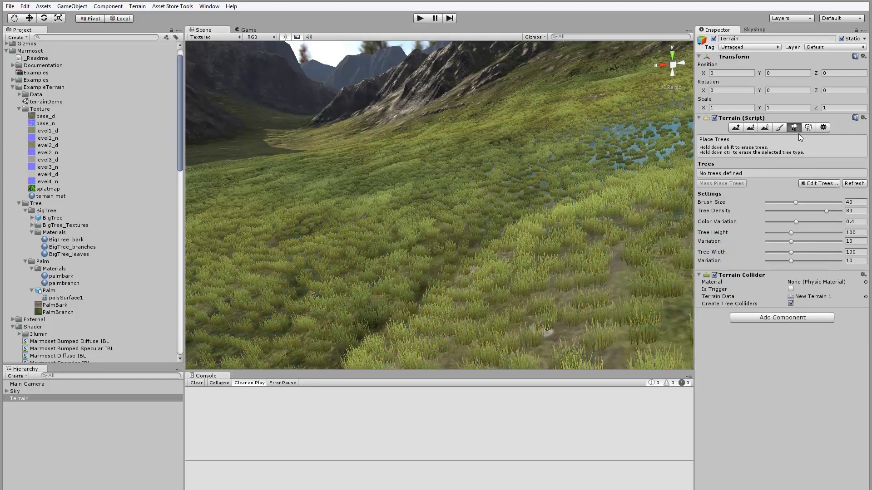
{"action": "left_click", "coordinate": [821, 184]}
{"action": "left_click", "coordinate": [825, 184]}
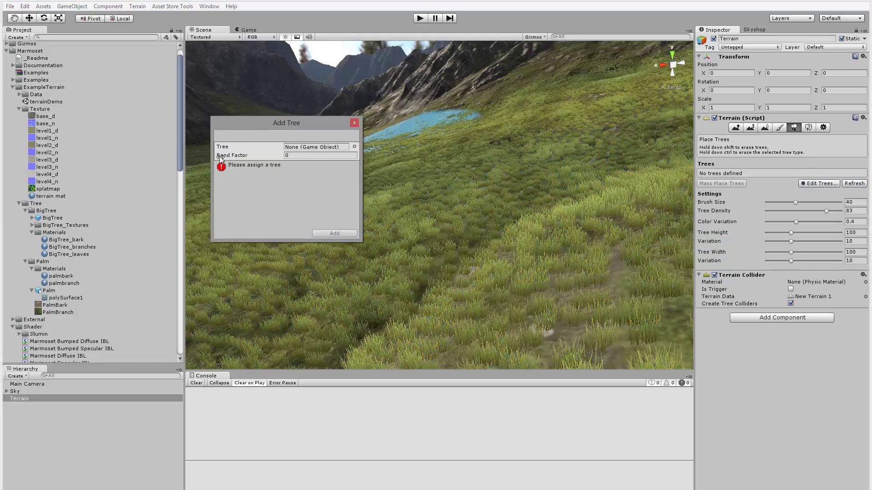
{"action": "left_click", "coordinate": [354, 146]}
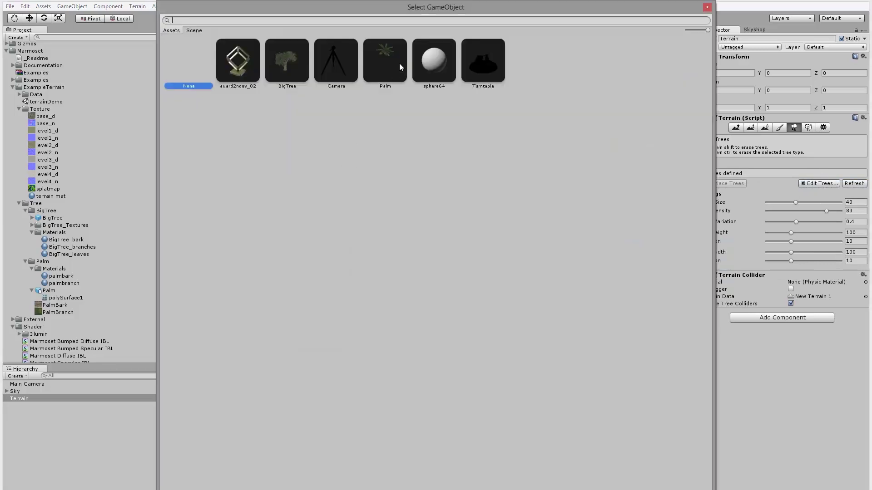
{"action": "double_click", "coordinate": [384, 59]}
{"action": "left_click", "coordinate": [336, 232]}
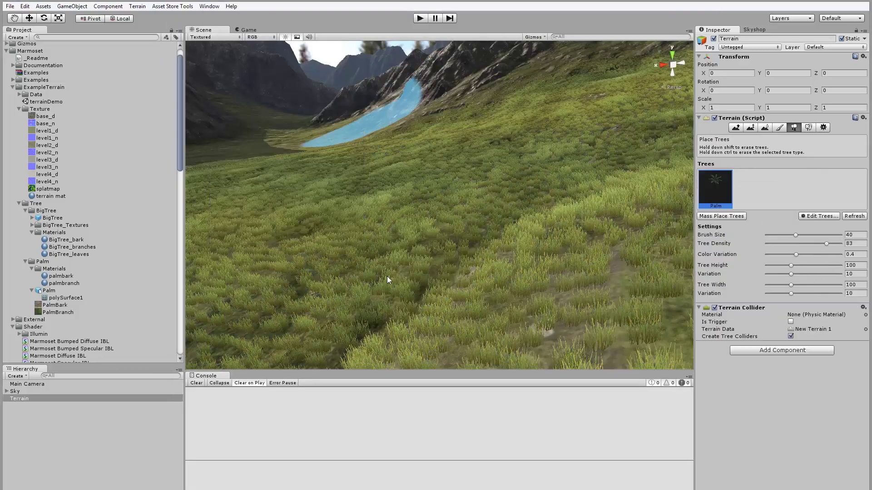
Place a cluster of palm trees on the grassy slope and view it from a distance.
{"action": "left_click", "coordinate": [425, 166]}
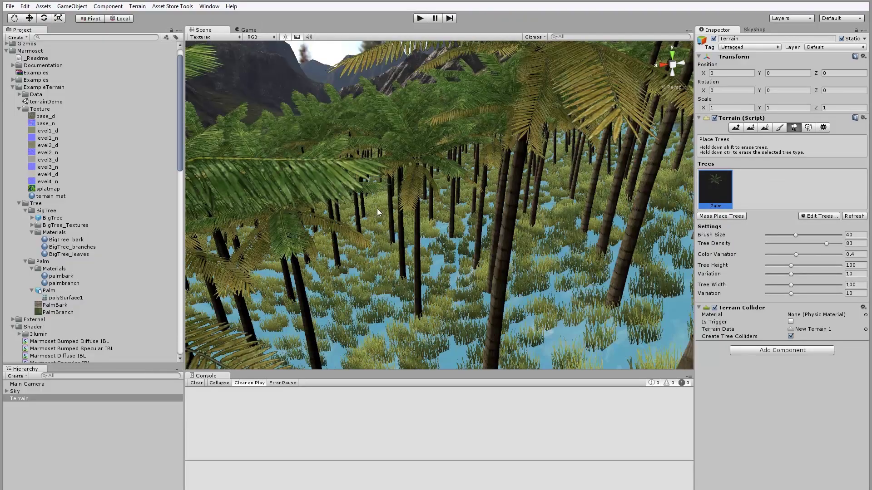
{"action": "middle_click_drag", "start_coordinate": [378, 212], "coordinate": [448, 211]}
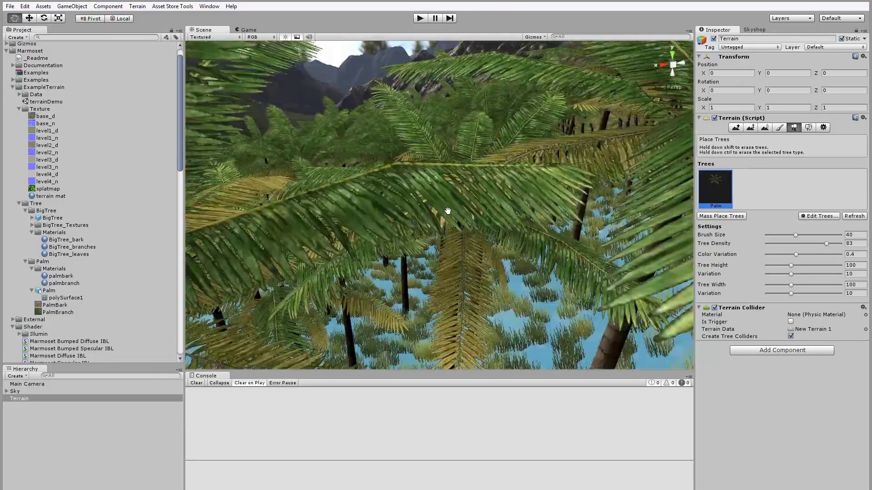
{"action": "scroll", "coordinate": [448, 210], "scroll_direction": "down", "scroll_amount": 8}
{"action": "left_click_drag", "start_coordinate": [379, 203], "coordinate": [407, 185], "text": "alt"}
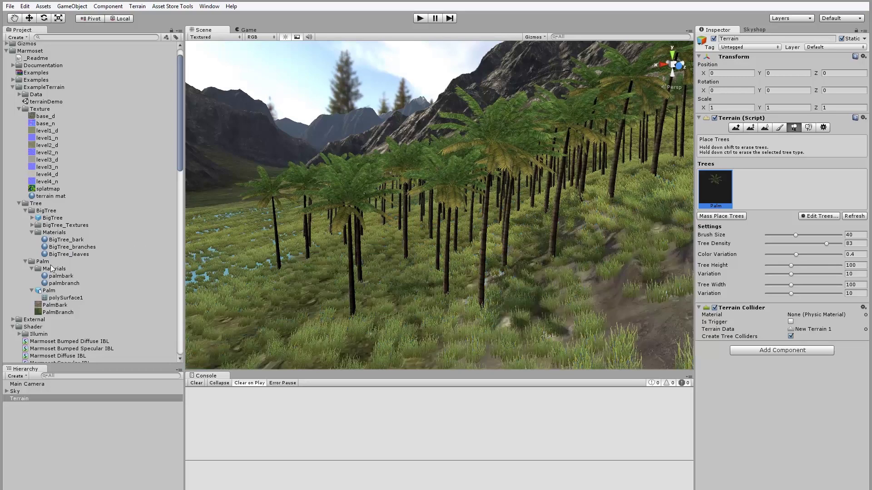
Set the Sky object's Master Intensity to 1.06 and its Camera Exposure to 1.07 after trying an exposure of 0.
{"action": "left_click", "coordinate": [15, 392]}
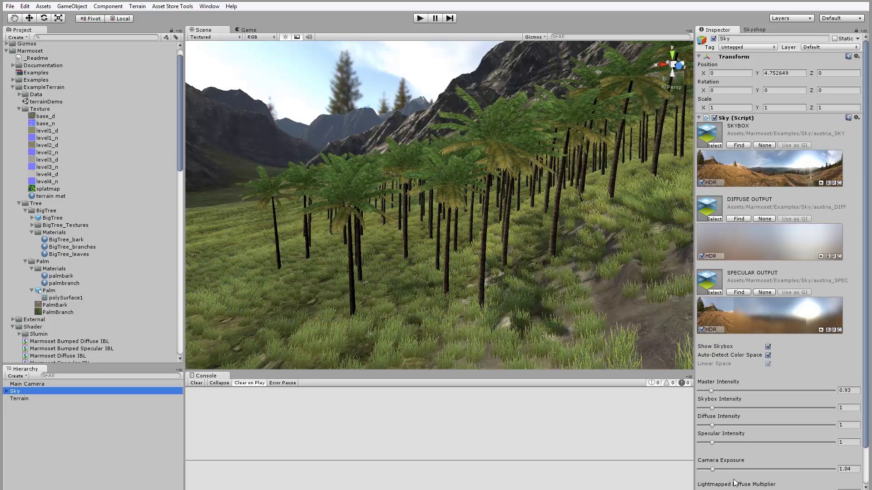
{"action": "mouse_move", "coordinate": [710, 392]}
{"action": "left_mouse_down"}
{"action": "mouse_move", "coordinate": [810, 386]}
{"action": "mouse_move", "coordinate": [705, 380]}
{"action": "mouse_move", "coordinate": [713, 381]}
{"action": "left_mouse_up"}
{"action": "left_click_drag", "start_coordinate": [712, 469], "coordinate": [689, 476]}
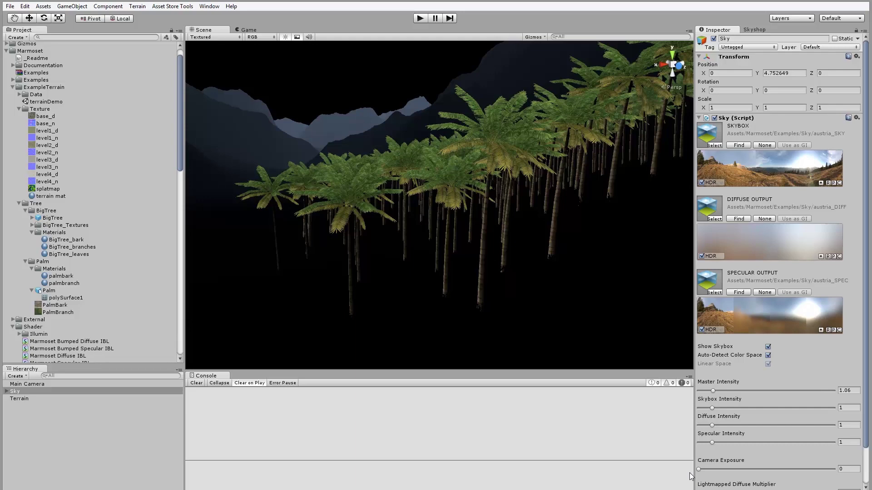
{"action": "left_click_drag", "start_coordinate": [689, 475], "coordinate": [711, 469]}
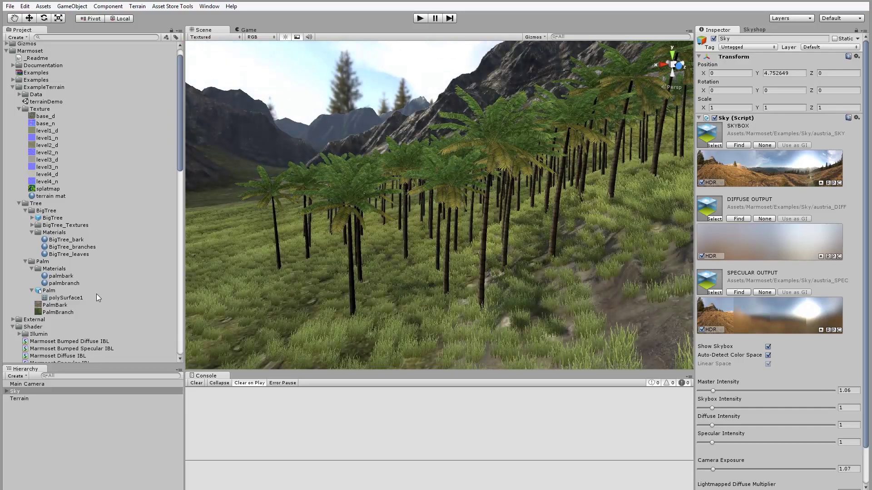
Place a Palm object in the scene beside the palm cluster and frame it in the view.
{"action": "left_click", "coordinate": [43, 262]}
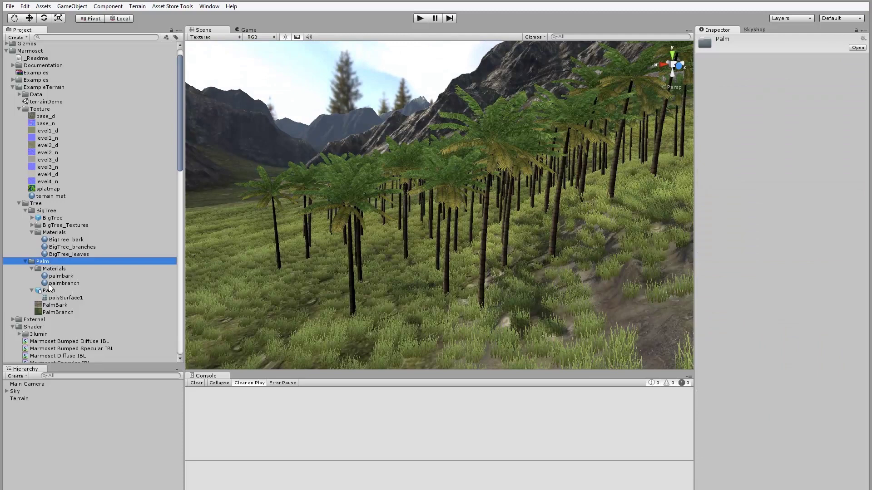
{"action": "left_click_drag", "start_coordinate": [49, 291], "coordinate": [250, 358]}
{"action": "key", "text": "f"}
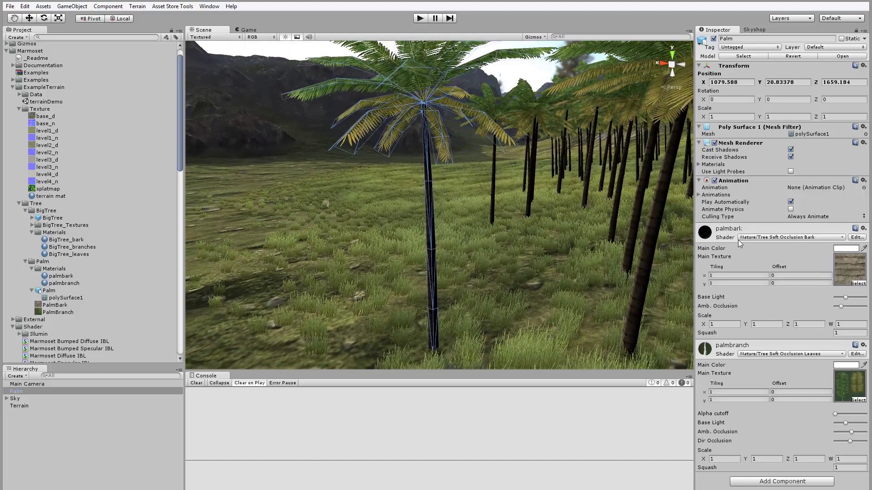
{"action": "left_click_drag", "start_coordinate": [428, 223], "coordinate": [439, 209], "text": "alt"}
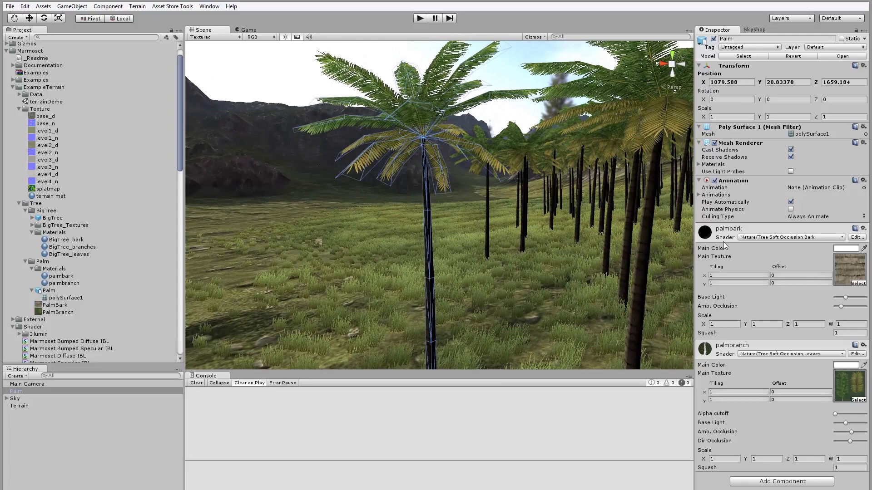
Change the palmbark material's shader to Marmoset/Nature/Tree Soft Occlusion Bark.
{"action": "left_click", "coordinate": [763, 238]}
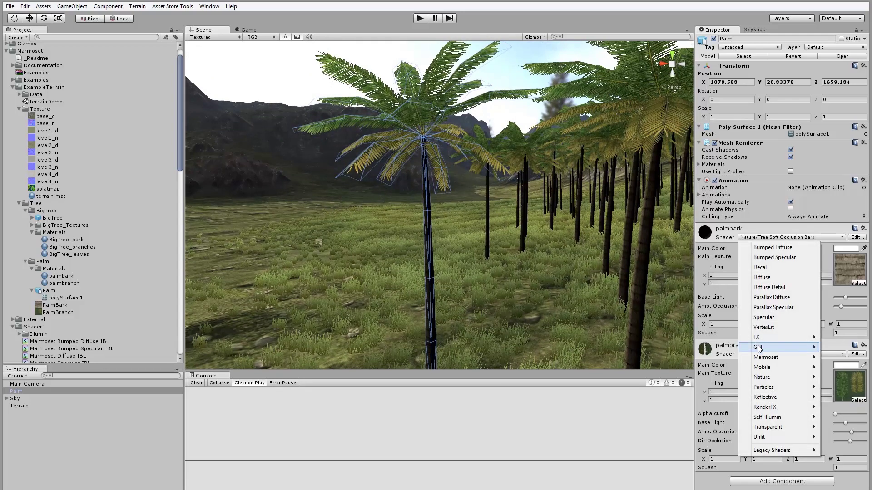
{"action": "mouse_move", "coordinate": [772, 357]}
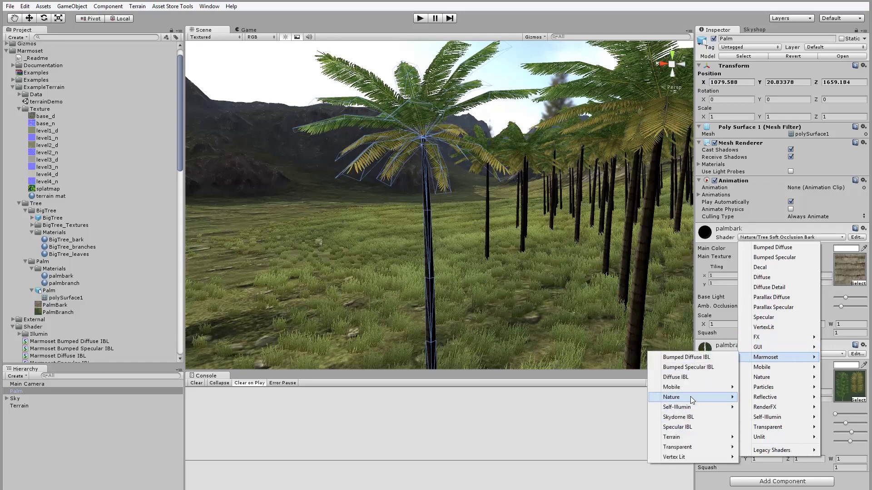
{"action": "mouse_move", "coordinate": [690, 397]}
{"action": "left_click", "coordinate": [595, 429]}
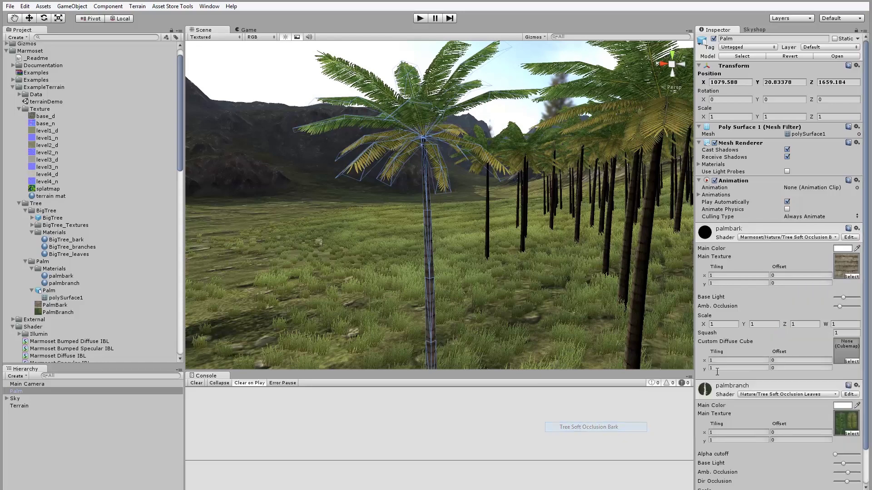
Change the palmbranch material's shader to Marmoset/Nature/Tree Soft Occlusion Leaves and inspect the deselected palm.
{"action": "left_click", "coordinate": [790, 394]}
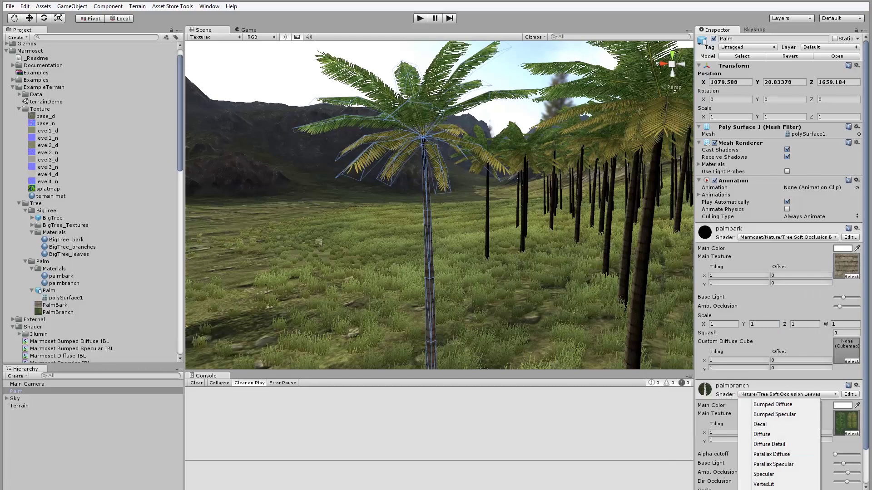
{"action": "left_click", "coordinate": [526, 393]}
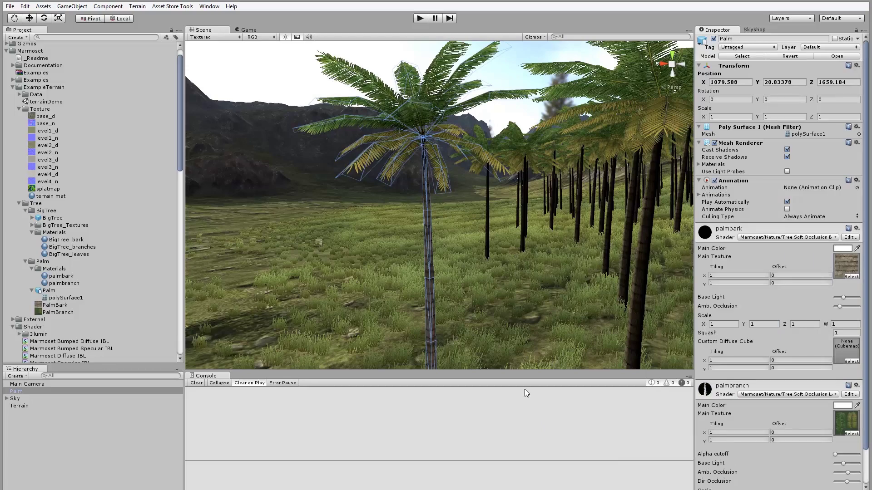
{"action": "left_click", "coordinate": [360, 94]}
{"action": "right_click_drag", "start_coordinate": [360, 94], "coordinate": [218, 215]}
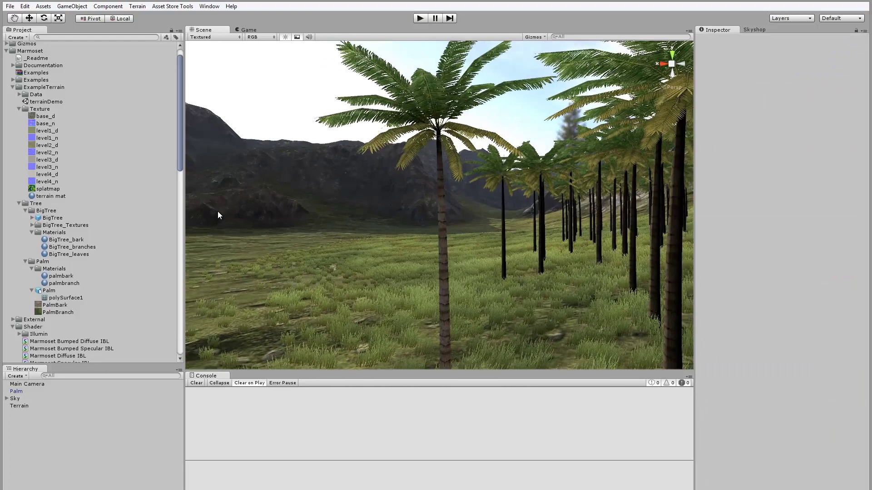
Set the Sky object's Camera Exposure to 1.14 and check the palms.
{"action": "left_click", "coordinate": [15, 399]}
{"action": "mouse_move", "coordinate": [717, 470]}
{"action": "left_mouse_down"}
{"action": "mouse_move", "coordinate": [734, 467]}
{"action": "mouse_move", "coordinate": [670, 471]}
{"action": "mouse_move", "coordinate": [726, 470]}
{"action": "mouse_move", "coordinate": [670, 470]}
{"action": "mouse_move", "coordinate": [716, 475]}
{"action": "left_mouse_up"}
{"action": "right_click_drag", "start_coordinate": [342, 218], "coordinate": [333, 264]}
Select the terrain, then open and close its Palm tree type's settings to refresh the placed palms' shading.
{"action": "left_click", "coordinate": [313, 264]}
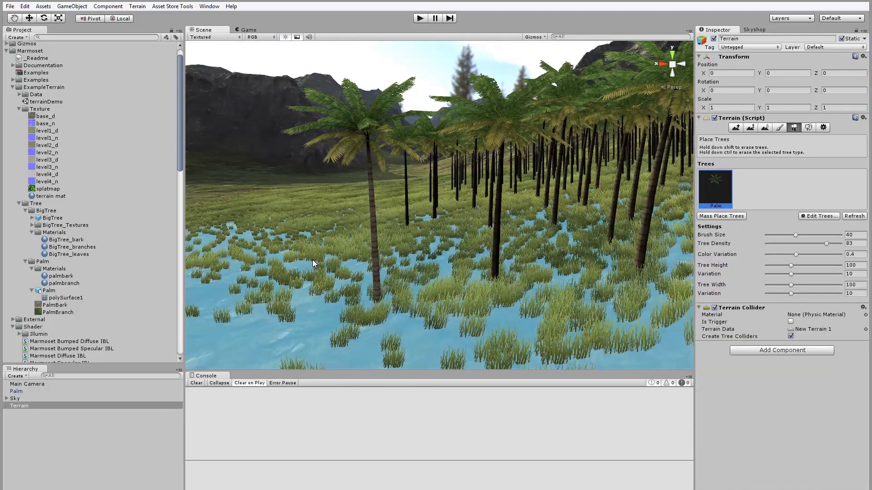
{"action": "left_click", "coordinate": [315, 263]}
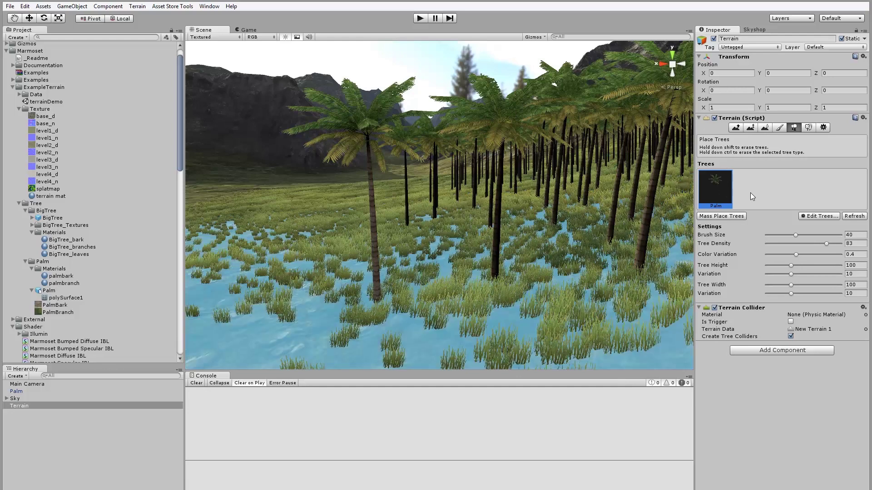
{"action": "double_click", "coordinate": [716, 184]}
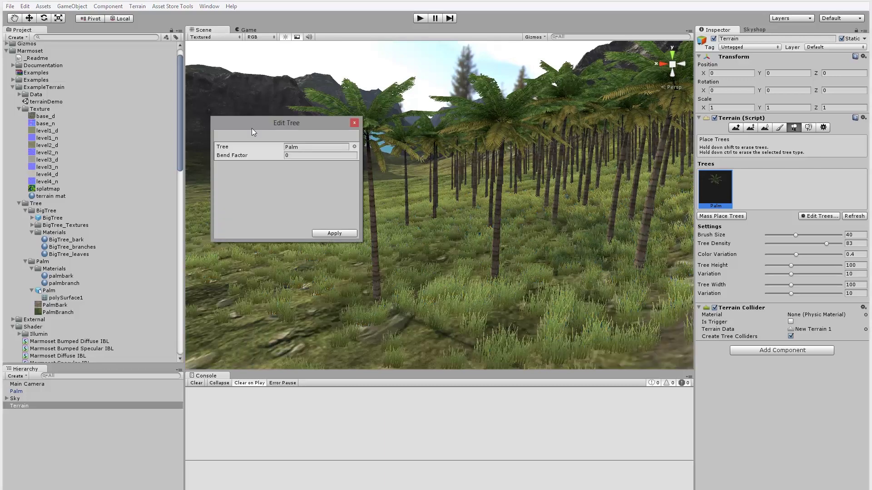
{"action": "left_click", "coordinate": [354, 123]}
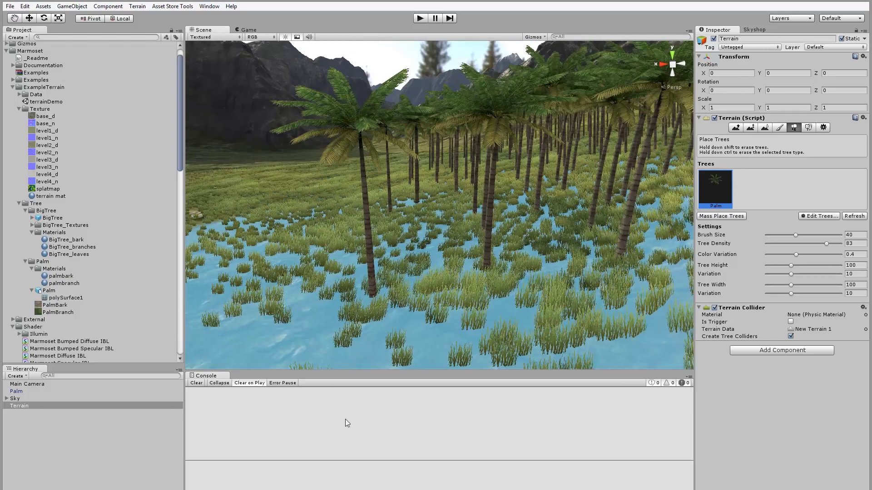
Lower the Sky object's Camera Exposure to 0 and inspect how the palms respond from different angles.
{"action": "left_click", "coordinate": [18, 399]}
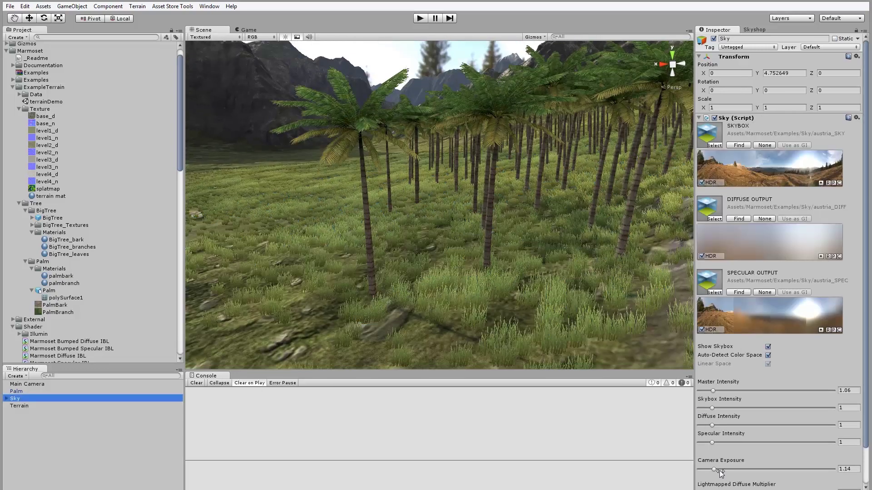
{"action": "left_click_drag", "start_coordinate": [720, 470], "coordinate": [688, 470]}
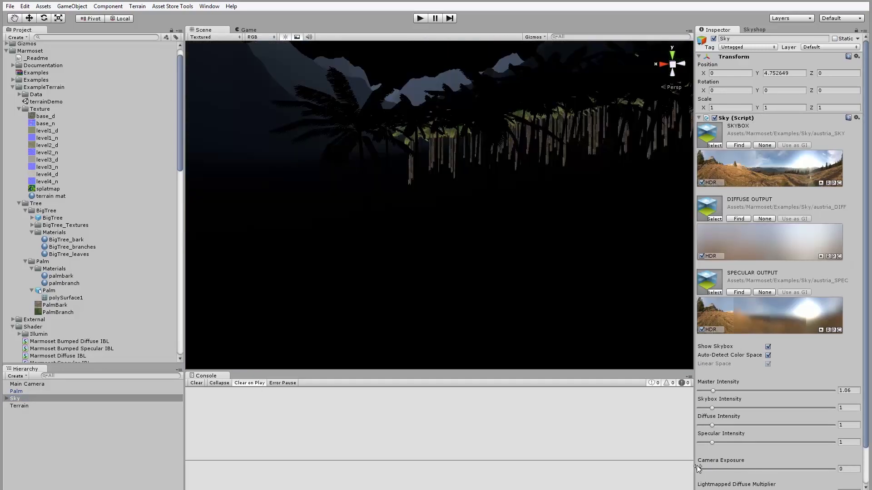
{"action": "middle_click_drag", "start_coordinate": [545, 318], "coordinate": [353, 142]}
{"action": "right_click_drag", "start_coordinate": [353, 142], "coordinate": [372, 177]}
{"action": "scroll", "coordinate": [441, 247], "scroll_direction": "down", "scroll_amount": 1}
{"action": "right_click_drag", "start_coordinate": [441, 247], "coordinate": [392, 162]}
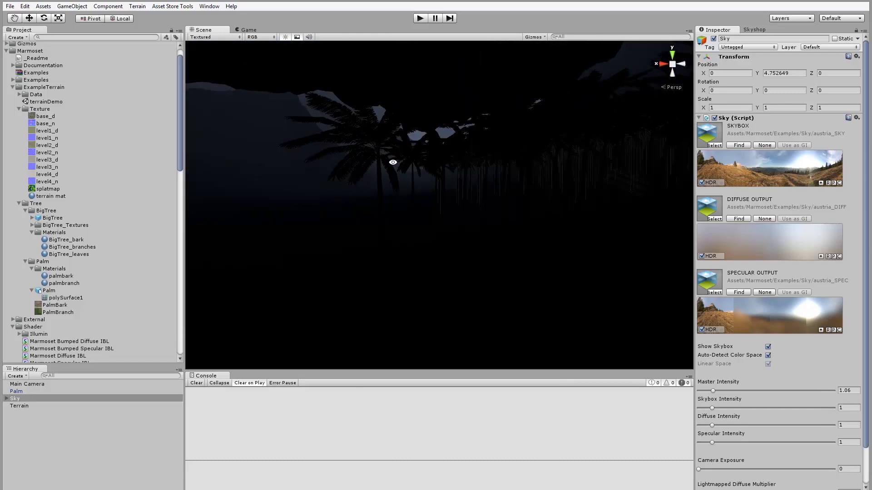
Set the Sky object's Camera Exposure to 1 and look over the open grass beside the palms.
{"action": "left_click_drag", "start_coordinate": [857, 471], "coordinate": [809, 466]}
{"action": "type", "text": "1"}
{"action": "right_click_drag", "start_coordinate": [378, 233], "coordinate": [560, 155]}
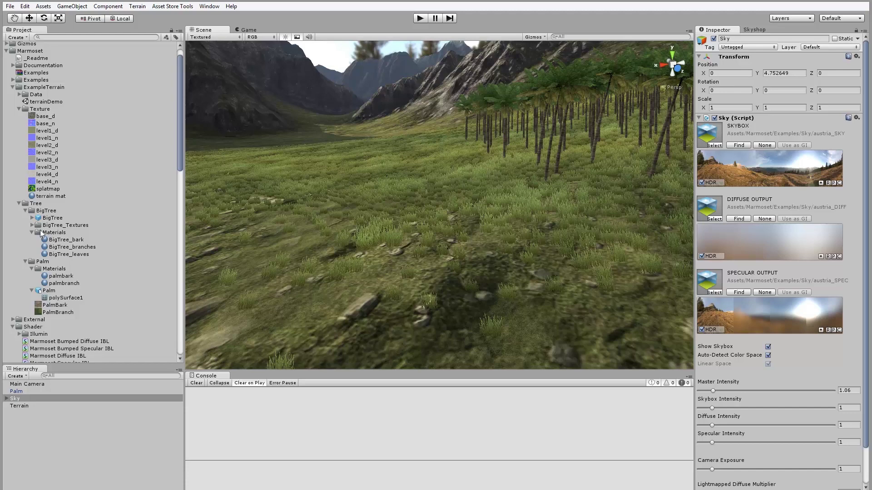
Place a BigTree object on the grass and add BigTree as a placeable tree type for the terrain.
{"action": "left_click_drag", "start_coordinate": [48, 221], "coordinate": [388, 296]}
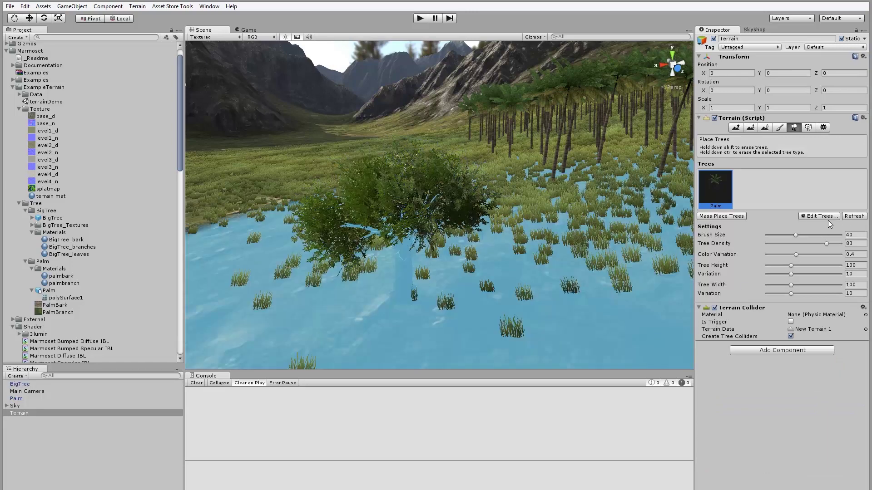
{"action": "left_click", "coordinate": [826, 217]}
{"action": "left_click", "coordinate": [846, 218]}
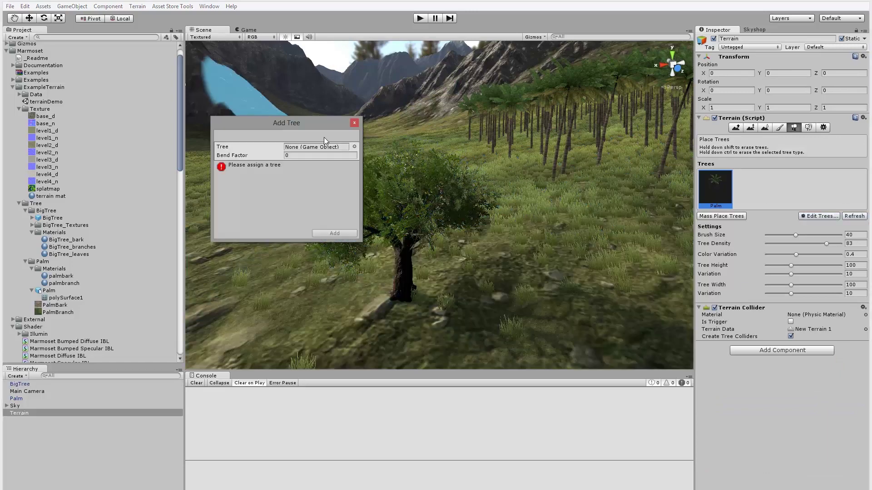
{"action": "left_click", "coordinate": [355, 144]}
{"action": "double_click", "coordinate": [278, 57]}
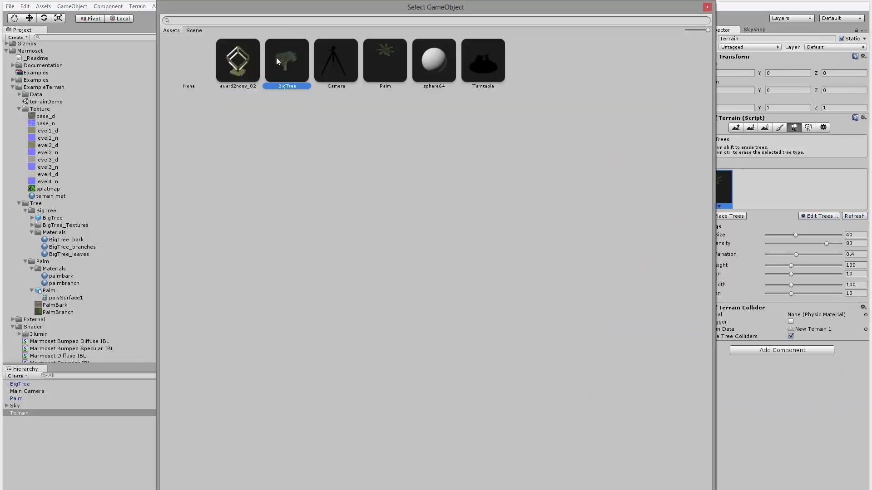
{"action": "left_click", "coordinate": [333, 233]}
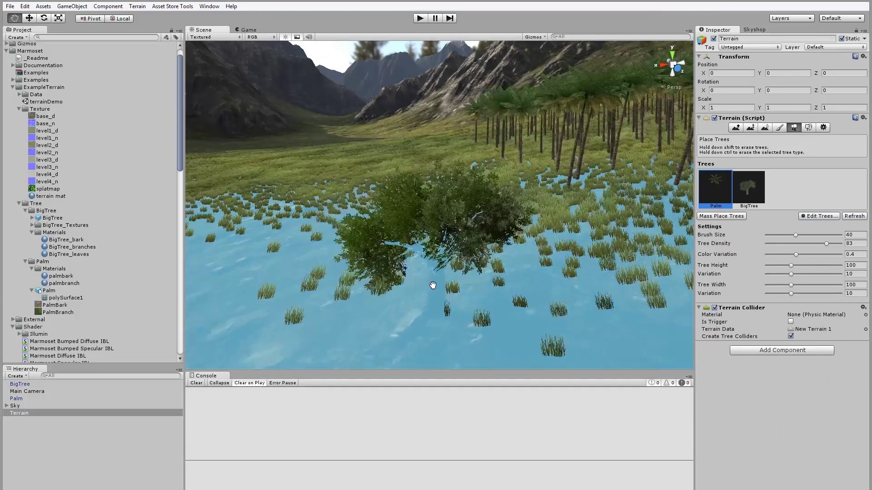
Place a group of BigTree trees across the valley floor and view them beside the standalone BigTree.
{"action": "mouse_move", "coordinate": [359, 245]}
{"action": "left_mouse_down"}
{"action": "mouse_move", "coordinate": [348, 203]}
{"action": "mouse_move", "coordinate": [236, 149]}
{"action": "mouse_move", "coordinate": [473, 213]}
{"action": "mouse_move", "coordinate": [593, 230]}
{"action": "mouse_move", "coordinate": [625, 179]}
{"action": "left_mouse_up"}
{"action": "left_click", "coordinate": [748, 186]}
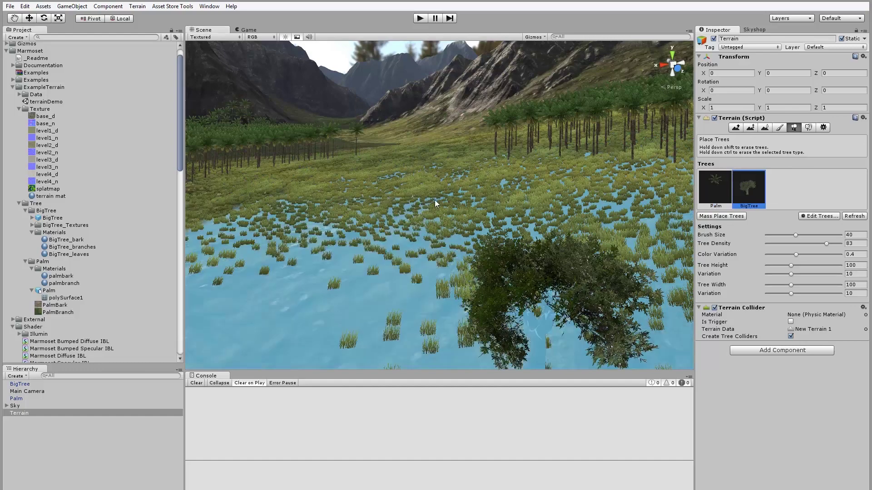
{"action": "mouse_move", "coordinate": [454, 236]}
{"action": "left_mouse_down"}
{"action": "mouse_move", "coordinate": [321, 140]}
{"action": "mouse_move", "coordinate": [429, 176]}
{"action": "left_mouse_up"}
{"action": "scroll", "coordinate": [461, 156], "scroll_direction": "up", "scroll_amount": 10}
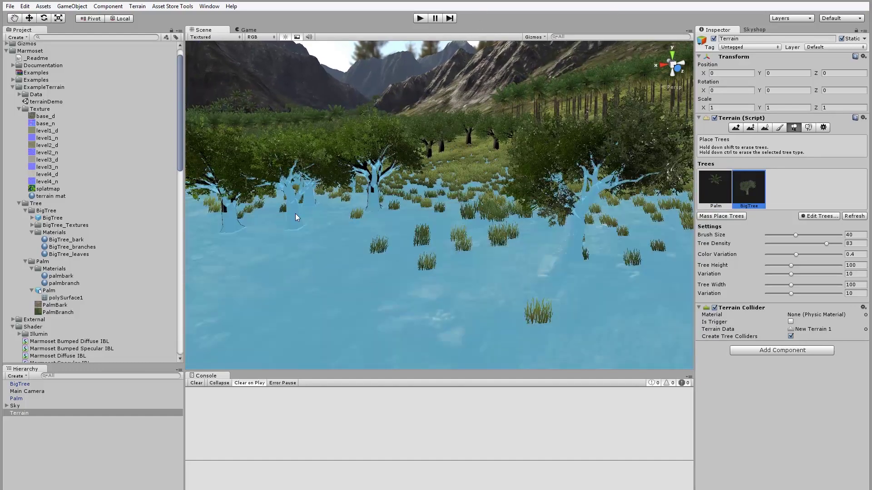
{"action": "key", "text": "w"}
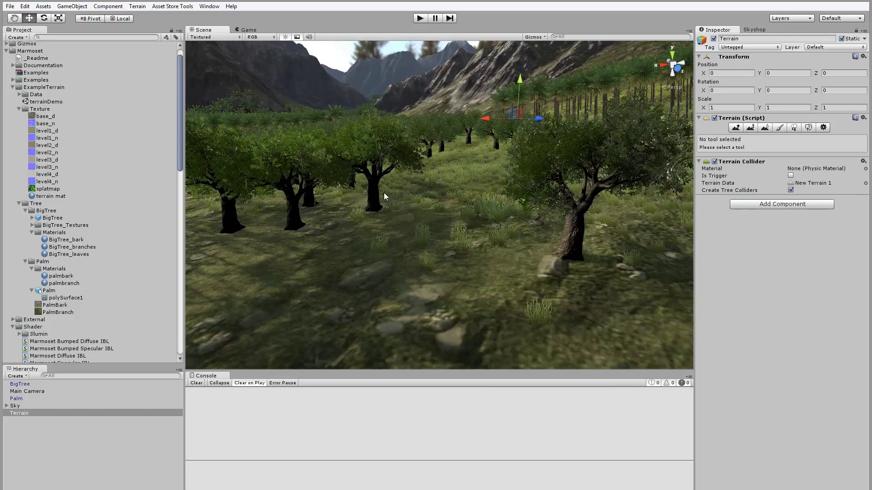
{"action": "right_click_drag", "start_coordinate": [456, 192], "coordinate": [378, 256]}
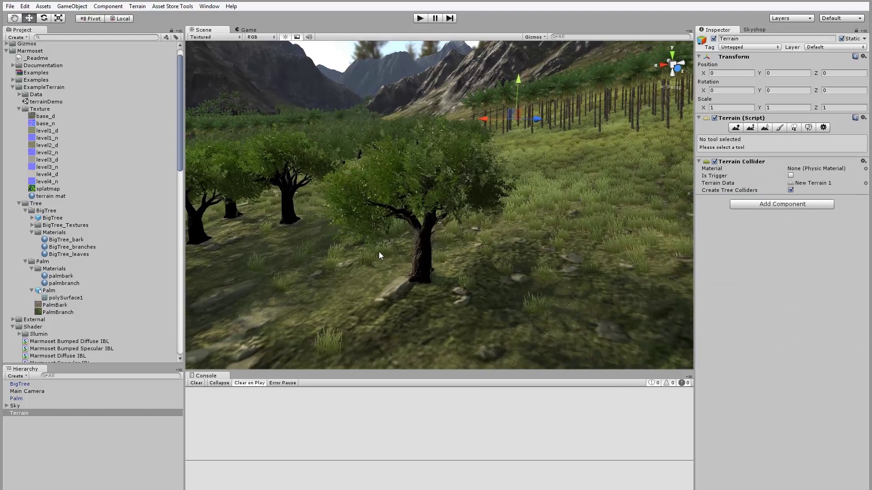
Inspect the standalone BigTree's trunk branch group to identify its branch material.
{"action": "left_click", "coordinate": [429, 252]}
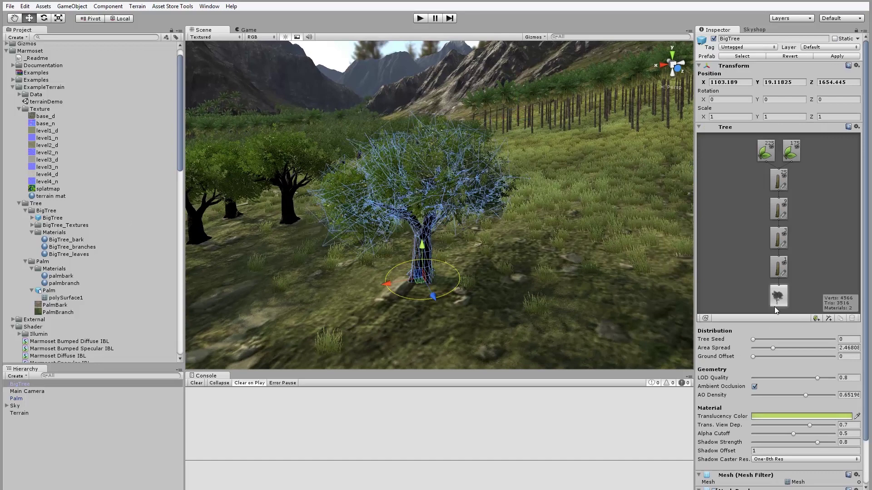
{"action": "left_click", "coordinate": [782, 271]}
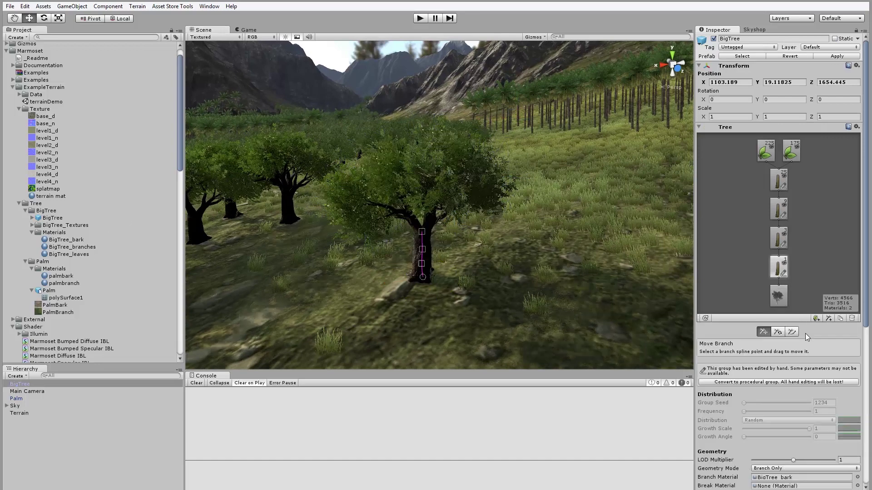
{"action": "scroll", "coordinate": [808, 332], "scroll_direction": "down", "scroll_amount": 5}
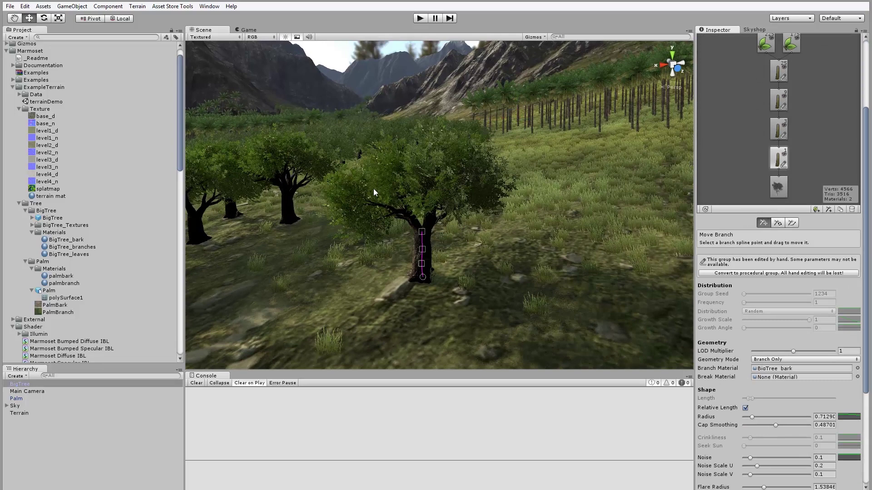
{"action": "left_click", "coordinate": [770, 369]}
Change the BigTree_bark material's shader to Marmoset/Nature/Tree Creator Bark.
{"action": "left_click", "coordinate": [64, 241]}
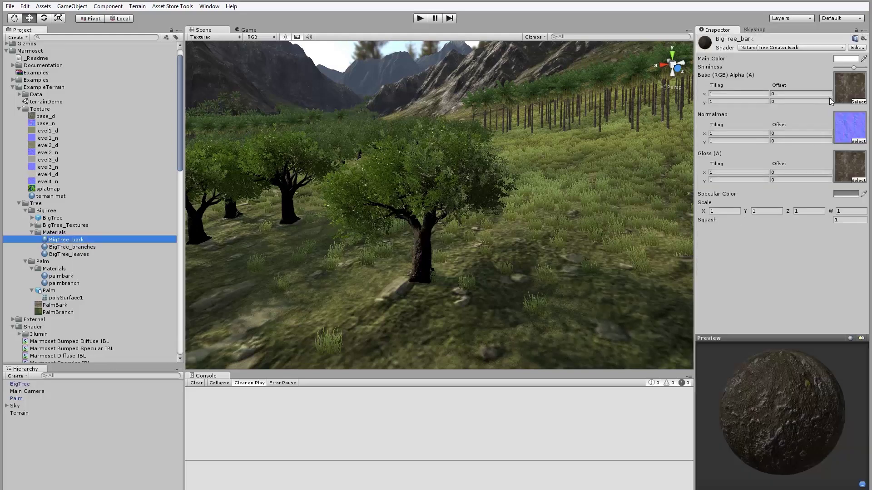
{"action": "left_click", "coordinate": [775, 48]}
{"action": "mouse_move", "coordinate": [772, 167]}
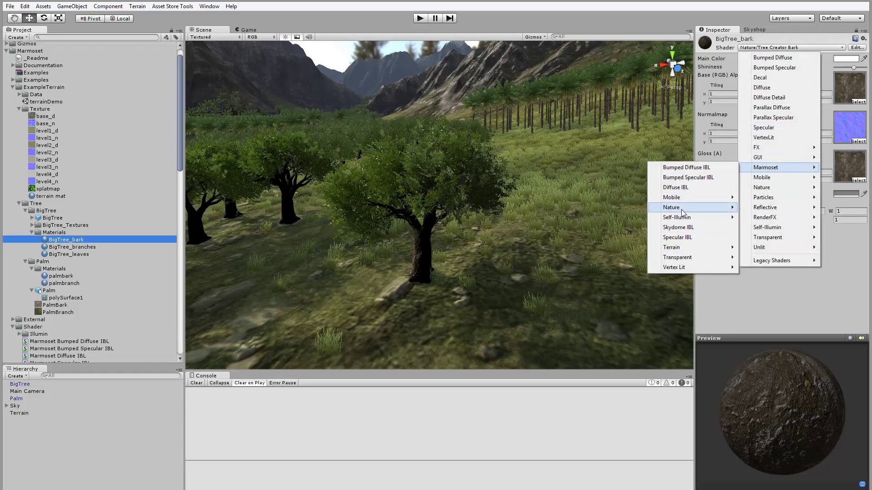
{"action": "mouse_move", "coordinate": [681, 208]}
{"action": "left_click", "coordinate": [572, 208]}
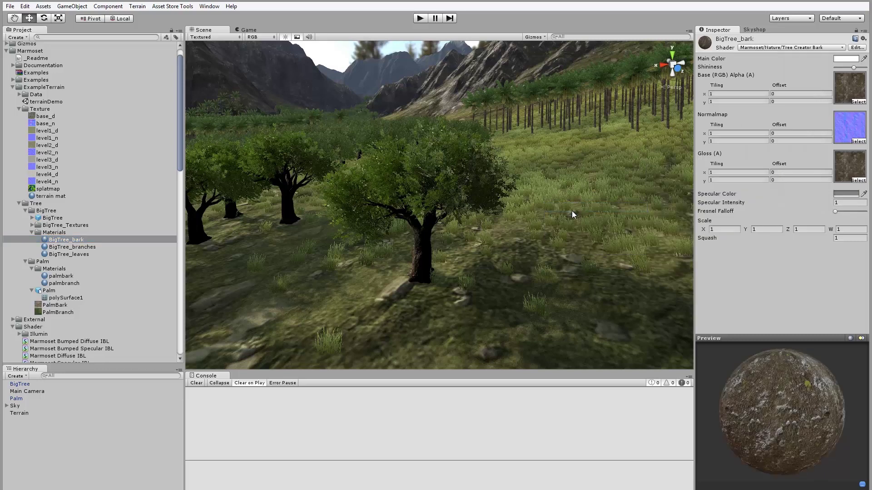
Change the BigTree_branches material's shader to Marmoset/Nature/Tree Creator Leaves.
{"action": "left_click", "coordinate": [80, 249]}
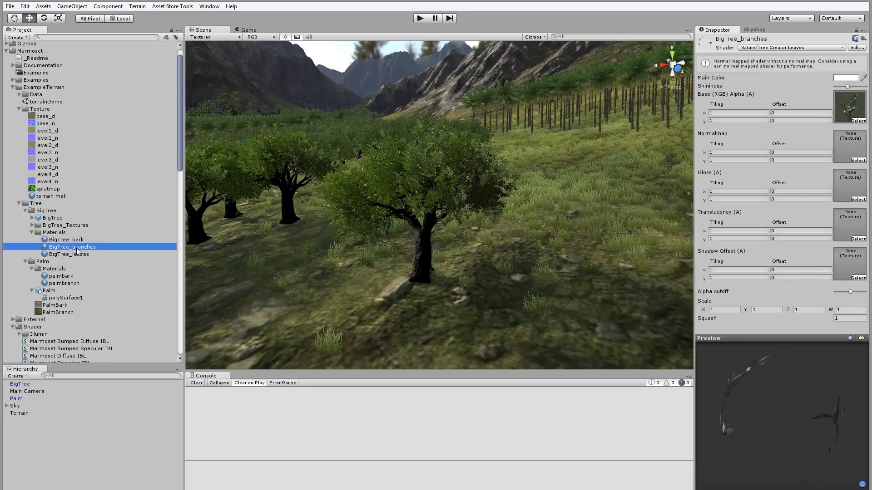
{"action": "left_click", "coordinate": [759, 47]}
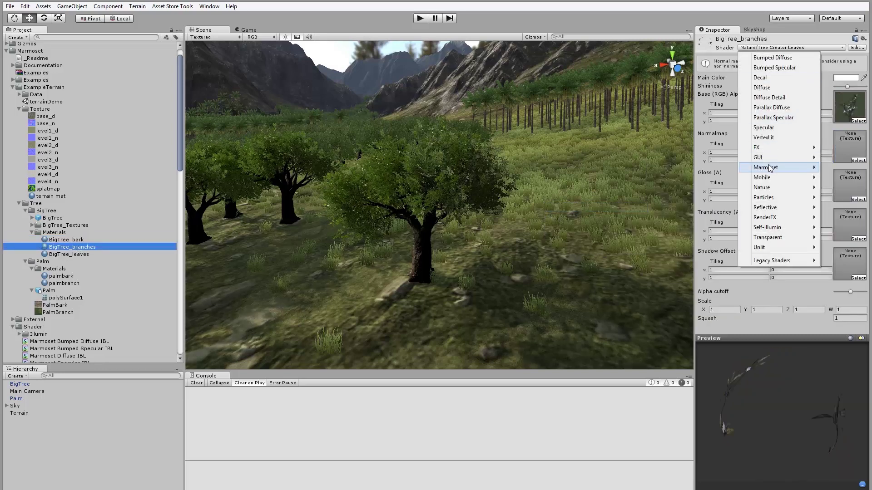
{"action": "mouse_move", "coordinate": [771, 169]}
{"action": "mouse_move", "coordinate": [697, 214]}
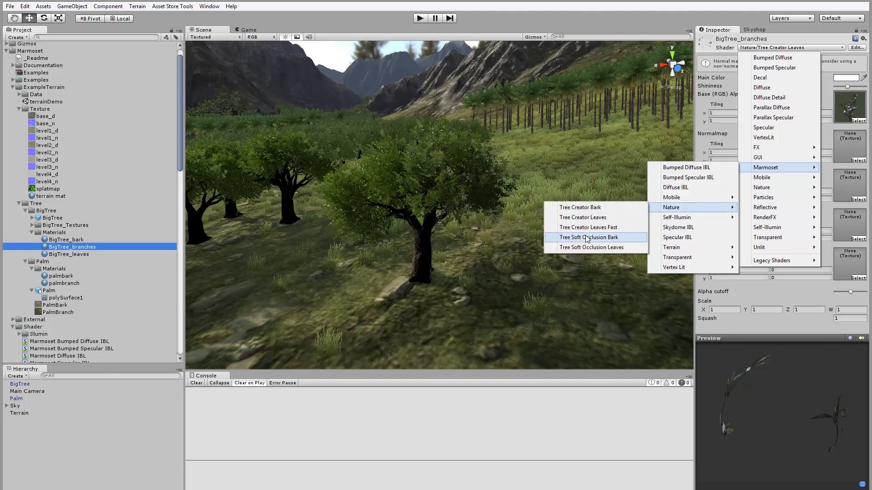
{"action": "left_click", "coordinate": [589, 218]}
Change the BigTree_leaves material's shader to Marmoset/Nature/Tree Creator Leaves.
{"action": "left_click", "coordinate": [56, 254]}
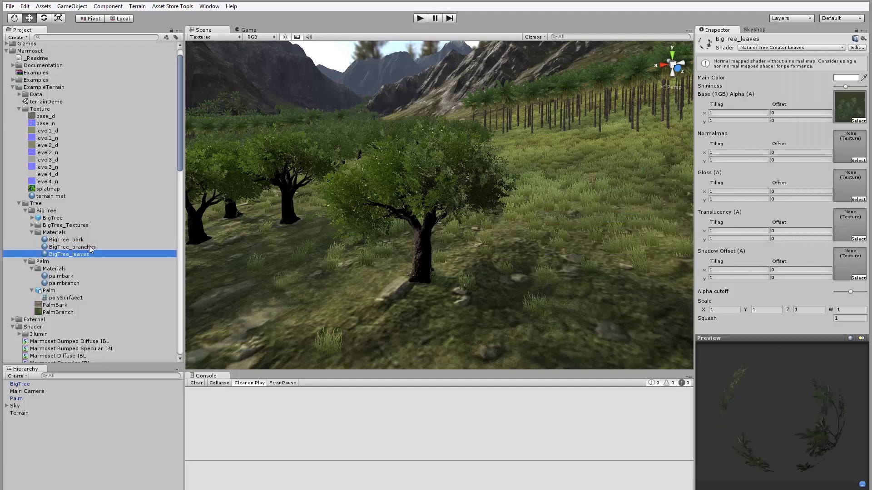
{"action": "left_click", "coordinate": [779, 49]}
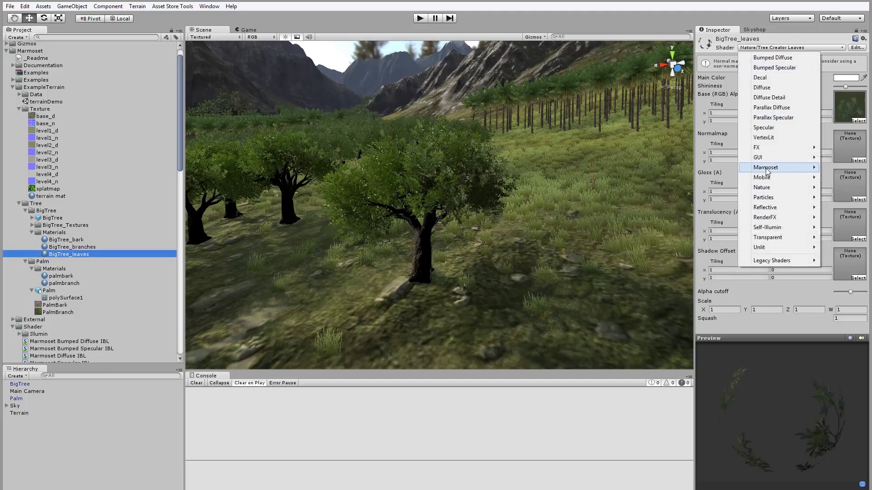
{"action": "mouse_move", "coordinate": [772, 168]}
{"action": "mouse_move", "coordinate": [676, 214]}
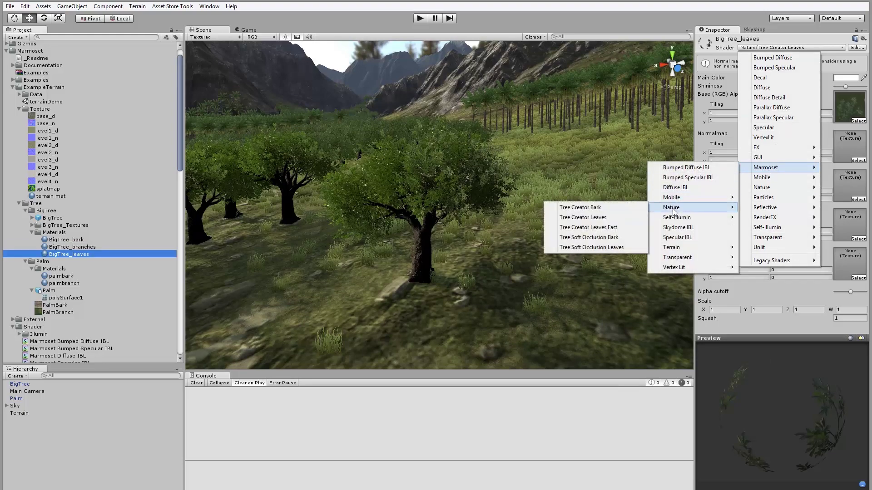
{"action": "left_click", "coordinate": [605, 215]}
Select the standalone BigTree and examine its trunk and foliage from several sides.
{"action": "left_click", "coordinate": [419, 245]}
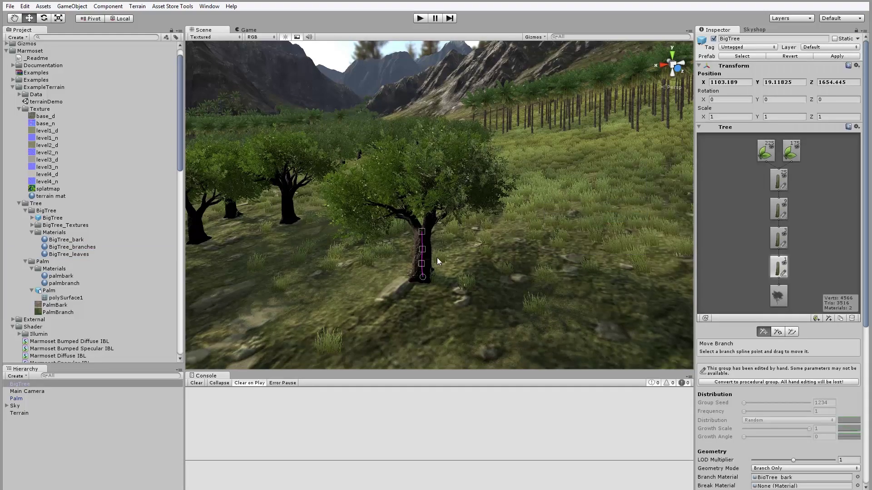
{"action": "left_click_drag", "start_coordinate": [437, 259], "coordinate": [601, 234], "text": "alt"}
{"action": "left_click_drag", "start_coordinate": [433, 234], "coordinate": [477, 189], "text": "alt"}
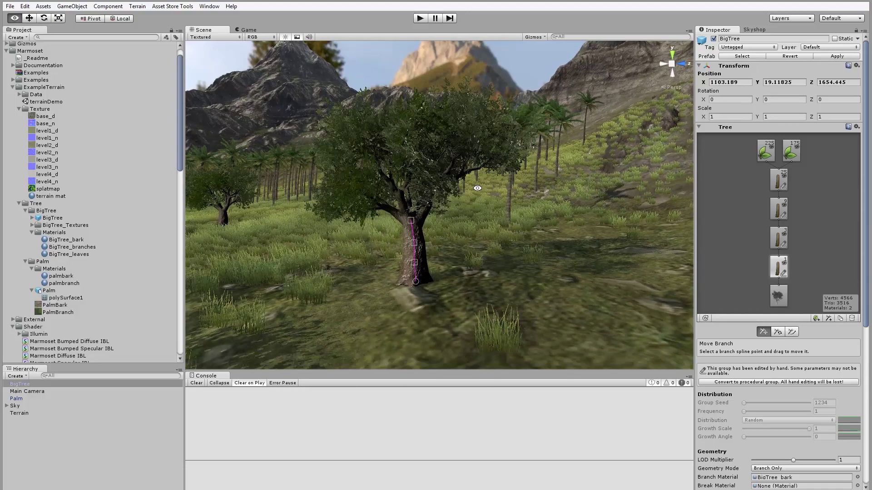
{"action": "right_click_drag", "start_coordinate": [477, 189], "coordinate": [642, 403], "text": "alt"}
{"action": "left_click_drag", "start_coordinate": [581, 277], "coordinate": [423, 241], "text": "alt"}
{"action": "scroll", "coordinate": [423, 241], "scroll_direction": "down", "scroll_amount": 1}
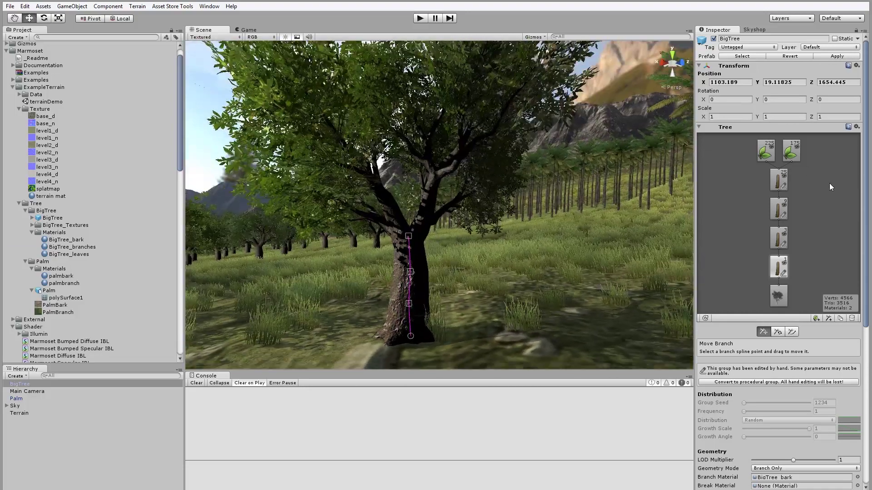
Review the trunk branch group's settings on the standalone BigTree and frame the trunk up close.
{"action": "scroll", "coordinate": [823, 198], "scroll_direction": "down", "scroll_amount": 3}
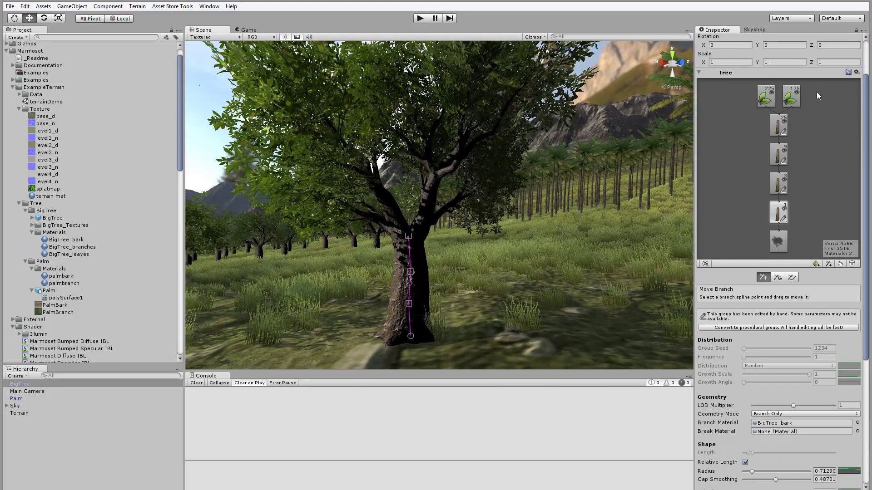
{"action": "scroll", "coordinate": [862, 93], "scroll_direction": "down", "scroll_amount": 3}
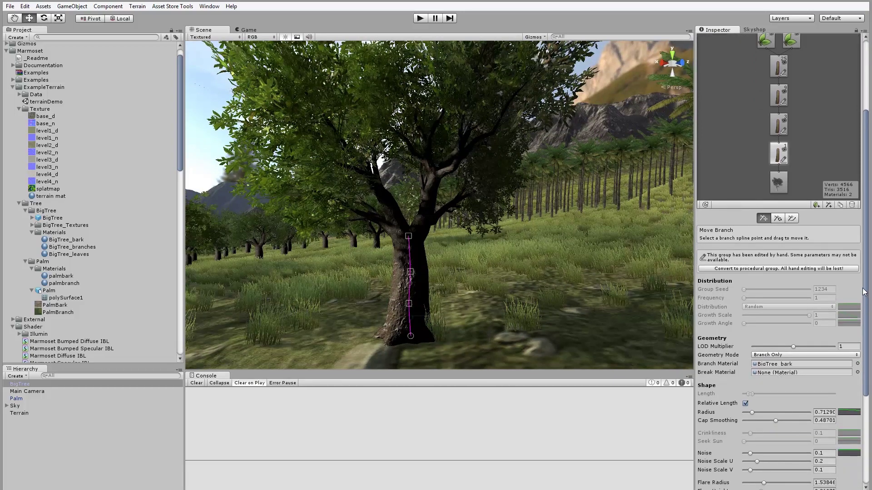
{"action": "scroll", "coordinate": [864, 292], "scroll_direction": "up", "scroll_amount": 3}
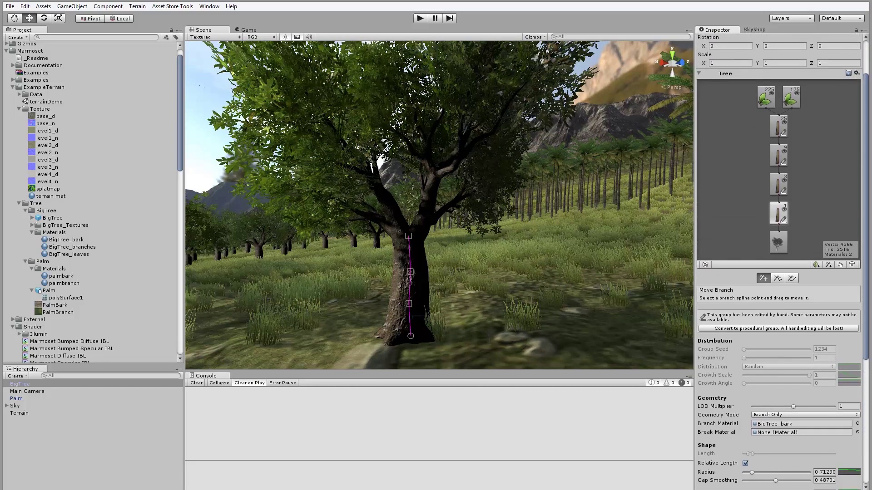
{"action": "scroll", "coordinate": [865, 292], "scroll_direction": "up", "scroll_amount": 3}
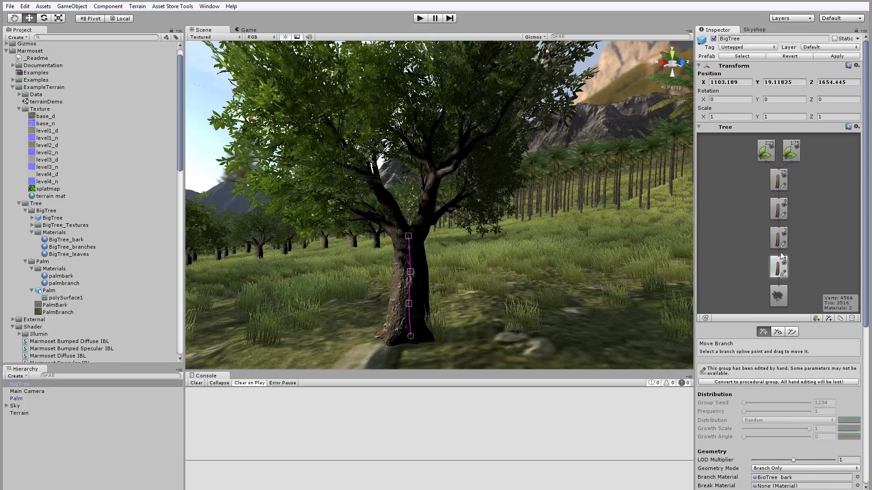
{"action": "double_click", "coordinate": [778, 271]}
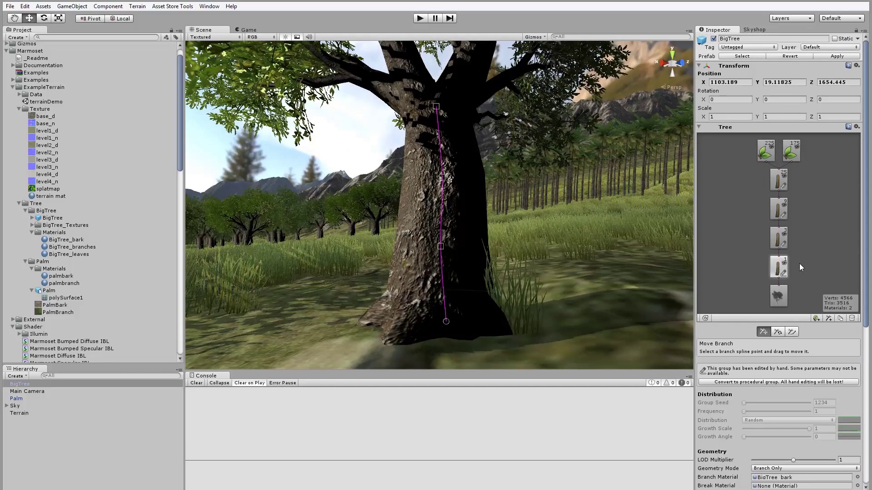
Select the BigTree's root node and examine the bark and leaves under the new shaders.
{"action": "left_click", "coordinate": [778, 299]}
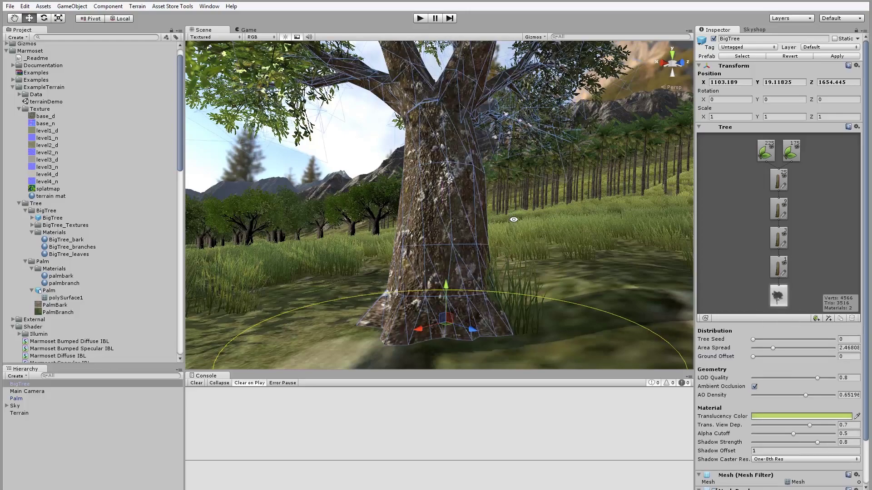
{"action": "left_click_drag", "start_coordinate": [515, 219], "coordinate": [601, 240], "text": "alt"}
{"action": "right_click_drag", "start_coordinate": [601, 240], "coordinate": [472, 207], "text": "alt"}
{"action": "left_click_drag", "start_coordinate": [472, 206], "coordinate": [404, 170], "text": "alt"}
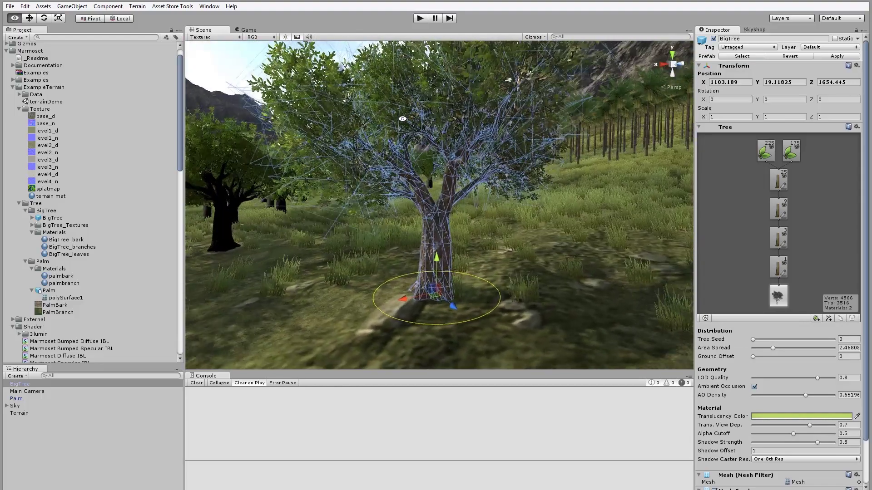
{"action": "right_click_drag", "start_coordinate": [405, 170], "coordinate": [419, 185], "text": "alt"}
{"action": "mouse_move", "coordinate": [419, 185]}
{"action": "left_mouse_down", "text": "alt"}
{"action": "mouse_move", "coordinate": [425, 169]}
{"action": "mouse_move", "coordinate": [417, 173]}
{"action": "left_mouse_up", "text": "alt"}
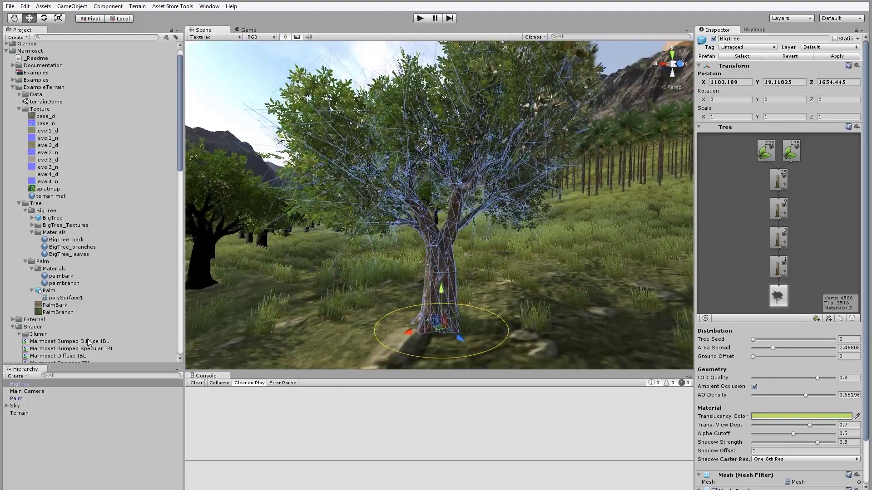
Adjust the Sky object's Camera Exposure to 1.03 and view the terrain-placed BigTree group.
{"action": "left_click", "coordinate": [15, 406]}
{"action": "mouse_move", "coordinate": [716, 468]}
{"action": "left_mouse_down"}
{"action": "mouse_move", "coordinate": [696, 468]}
{"action": "mouse_move", "coordinate": [736, 468]}
{"action": "mouse_move", "coordinate": [713, 476]}
{"action": "left_mouse_up"}
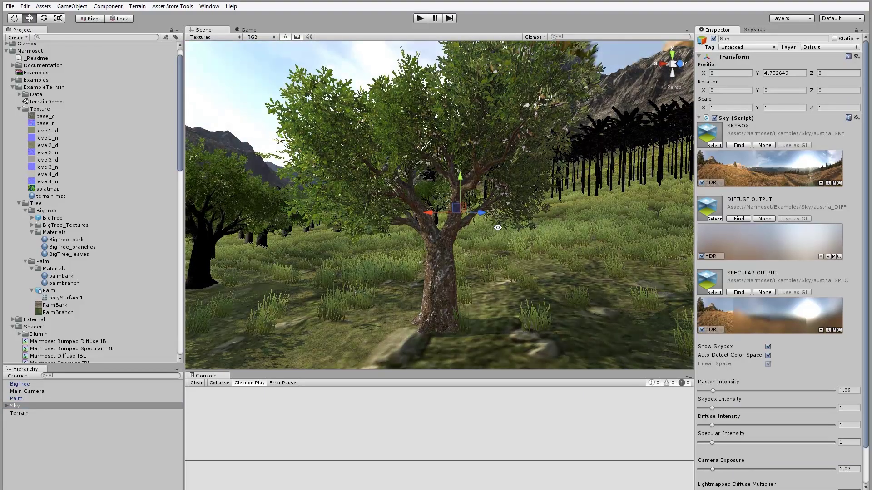
{"action": "right_click_drag", "start_coordinate": [452, 237], "coordinate": [510, 236]}
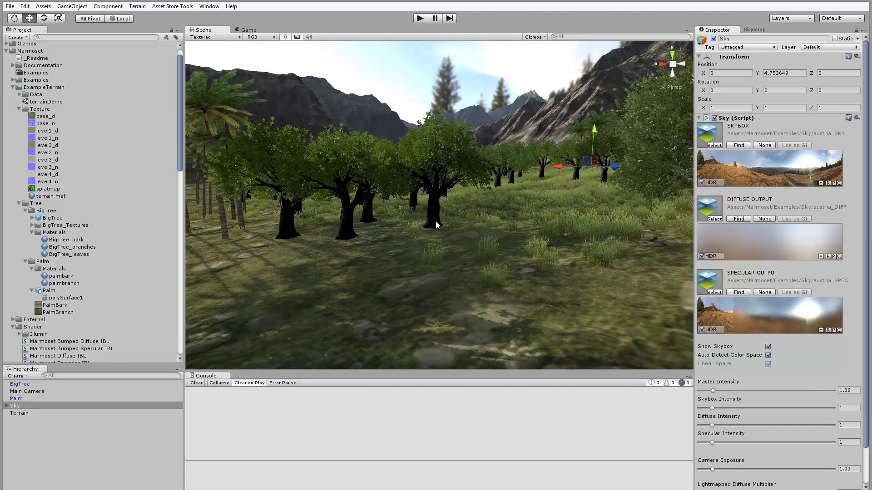
Refresh the terrain-placed trees by opening the terrain's BigTree entry for editing and closing it without changes.
{"action": "left_click", "coordinate": [504, 266]}
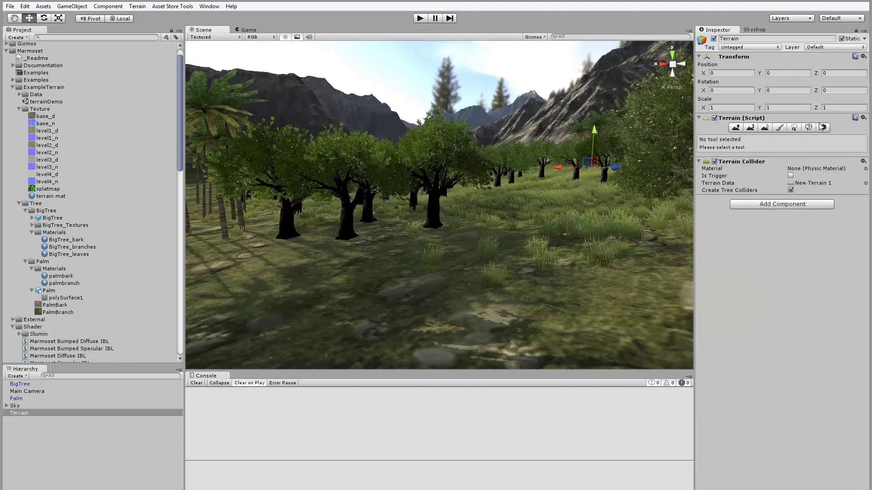
{"action": "left_click", "coordinate": [794, 129]}
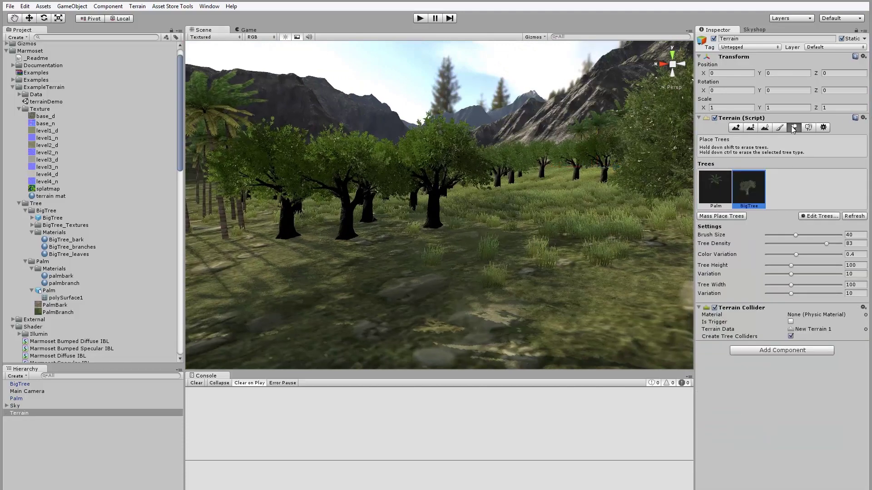
{"action": "double_click", "coordinate": [745, 189]}
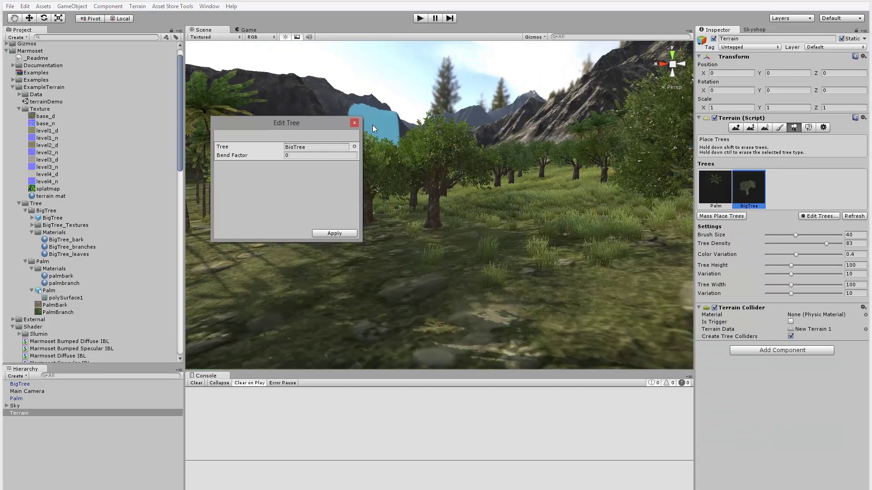
{"action": "left_click", "coordinate": [355, 122]}
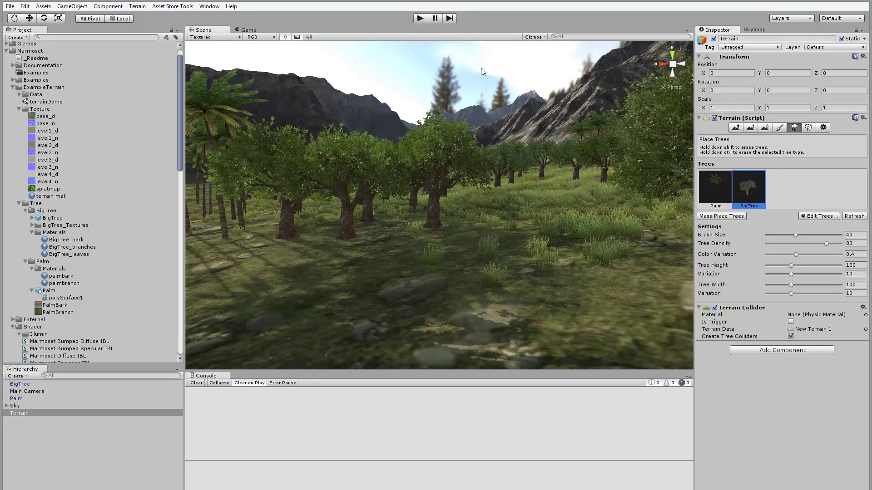
Fly around the valley to examine the placed BigTree group, the standalone BigTree and the palms.
{"action": "right_click_drag", "start_coordinate": [478, 121], "coordinate": [491, 227]}
{"action": "key", "text": "w"}
{"action": "key", "text": "s"}
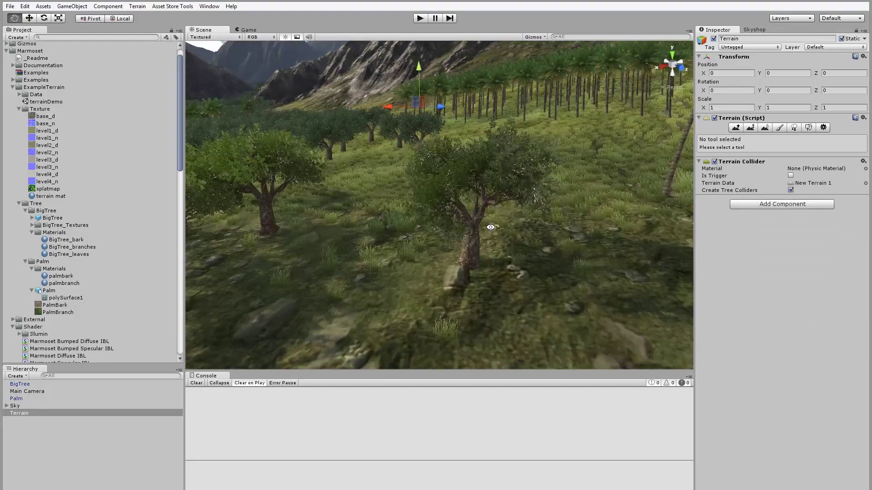
{"action": "right_click_drag", "start_coordinate": [404, 238], "coordinate": [331, 141]}
{"action": "key", "text": "w"}
{"action": "key", "text": "s"}
{"action": "key", "text": "w"}
{"action": "middle_click_drag", "start_coordinate": [331, 141], "coordinate": [454, 227]}
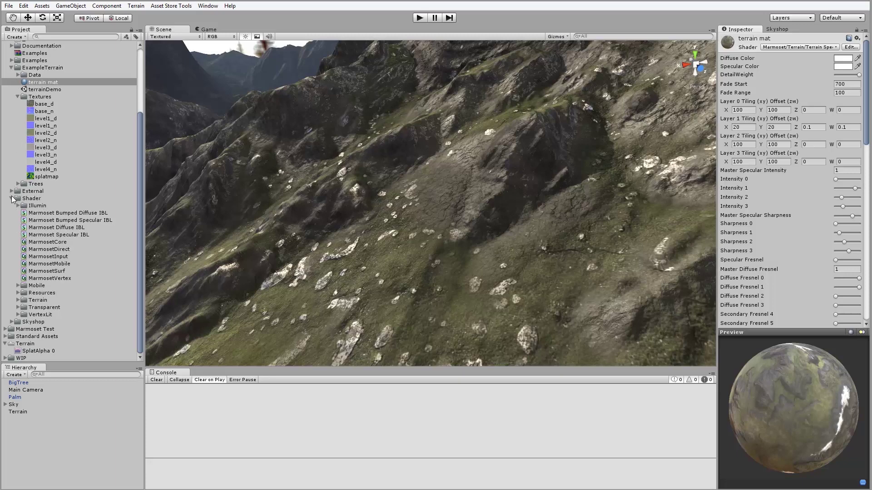
Examine the Marmoset Terrain shader folder, including the Simple First Pass, Add Pass and Distant shaders, MarmosetSimpleTerrain and MarmosetGrass.
{"action": "left_click", "coordinate": [39, 301]}
{"action": "left_click", "coordinate": [18, 301]}
{"action": "scroll", "coordinate": [27, 291], "scroll_direction": "down", "scroll_amount": 3}
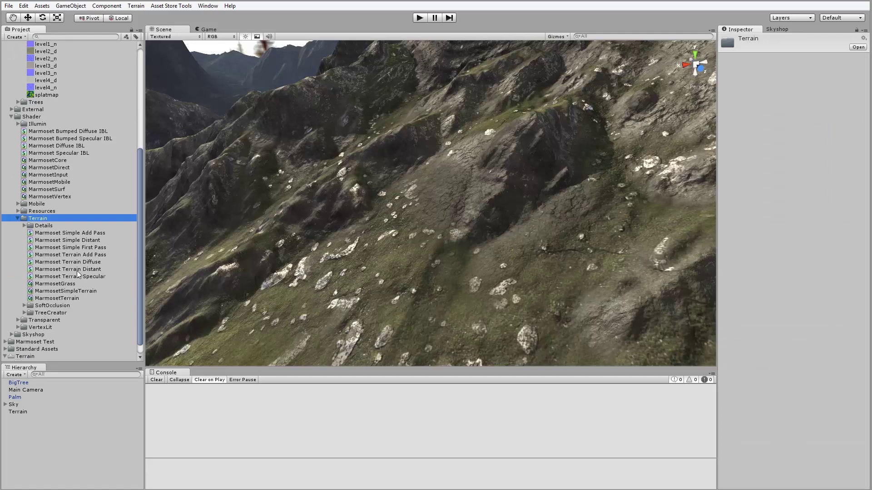
{"action": "left_click", "coordinate": [92, 247]}
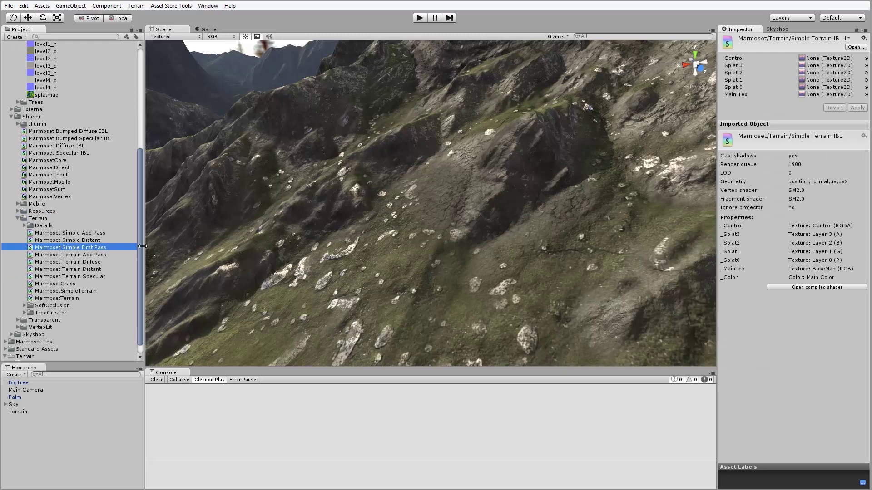
{"action": "left_click", "coordinate": [97, 233]}
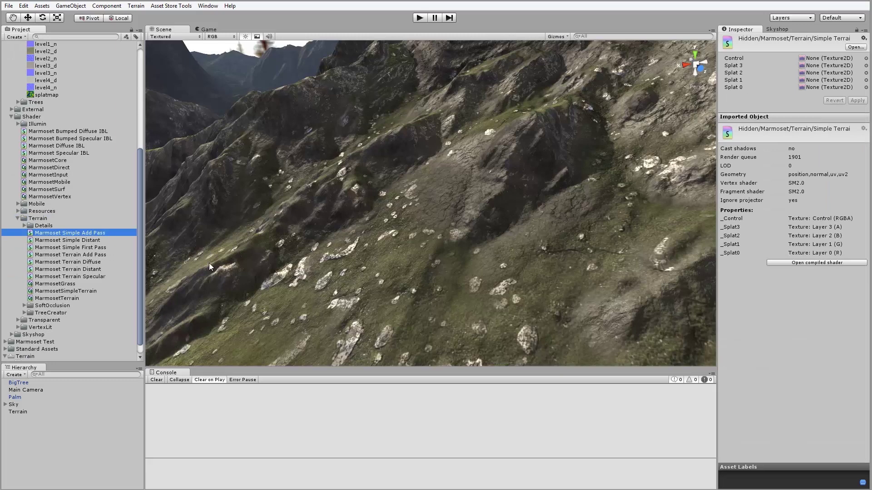
{"action": "left_click", "coordinate": [93, 240]}
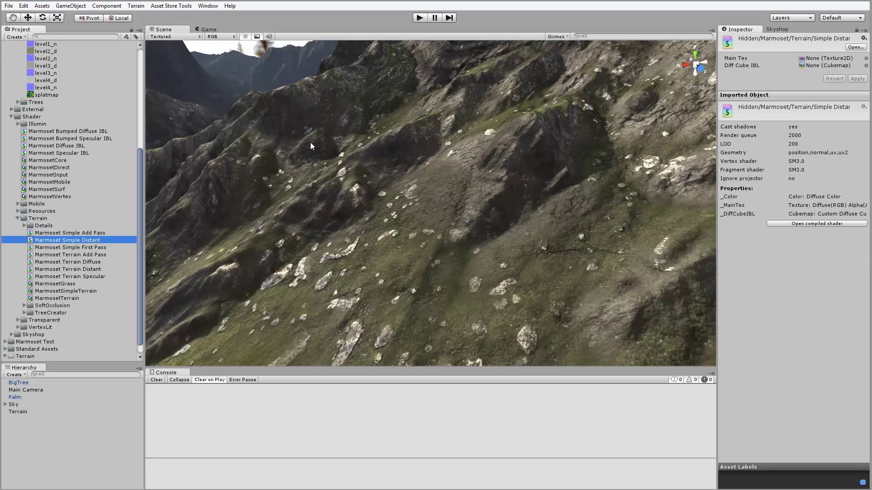
{"action": "left_click", "coordinate": [59, 291]}
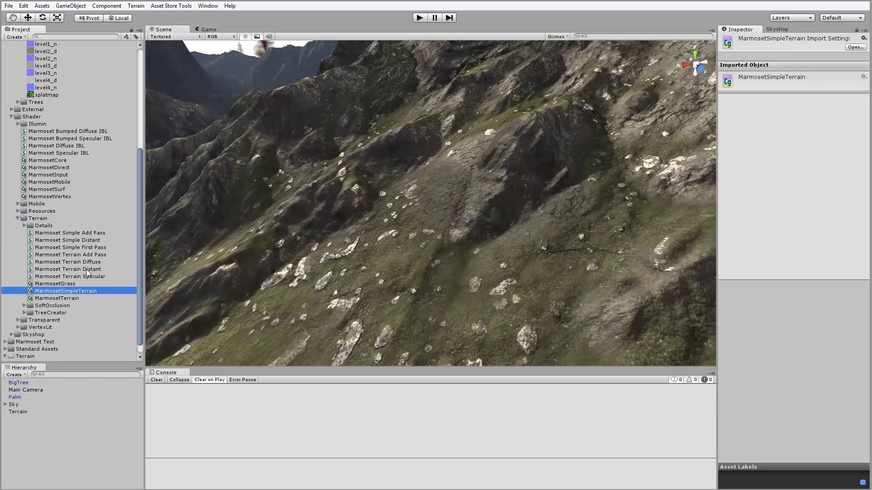
{"action": "left_click", "coordinate": [57, 285]}
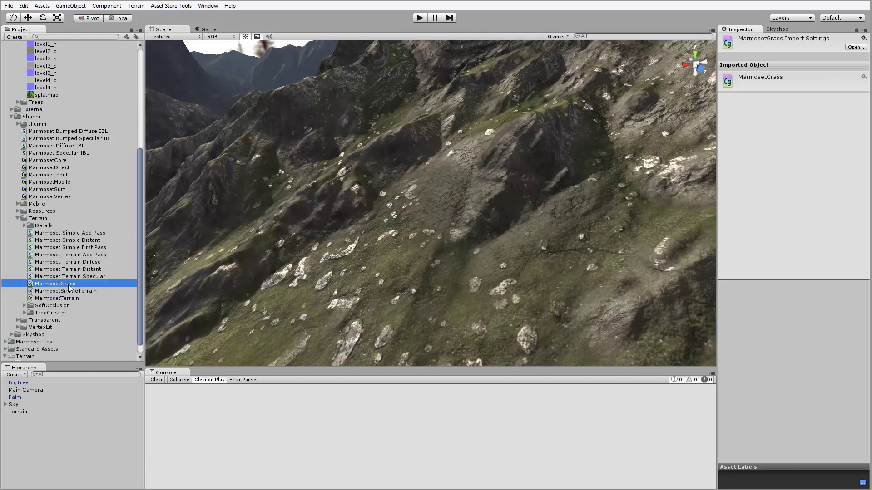
Examine the contents of the SoftOcclusion, TreeCreator and VertexLit shader folders.
{"action": "left_click", "coordinate": [26, 305]}
{"action": "left_click", "coordinate": [24, 349]}
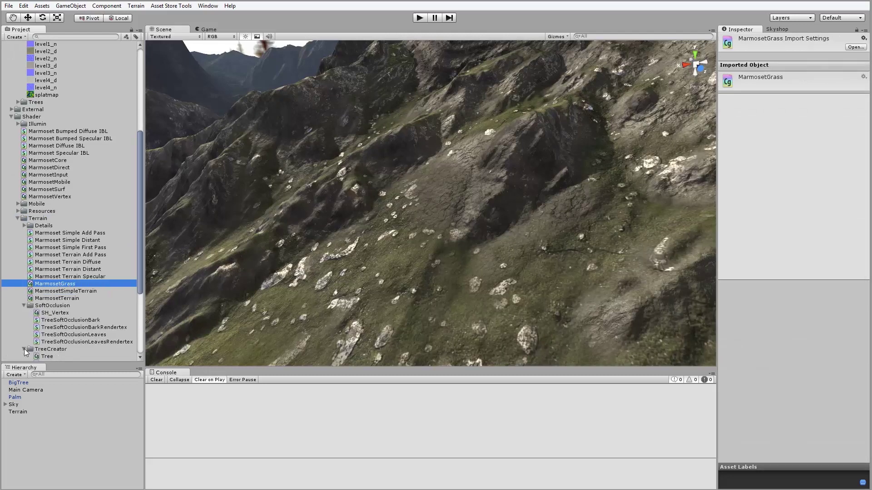
{"action": "scroll", "coordinate": [37, 336], "scroll_direction": "down", "scroll_amount": 3}
{"action": "scroll", "coordinate": [45, 326], "scroll_direction": "down", "scroll_amount": 1}
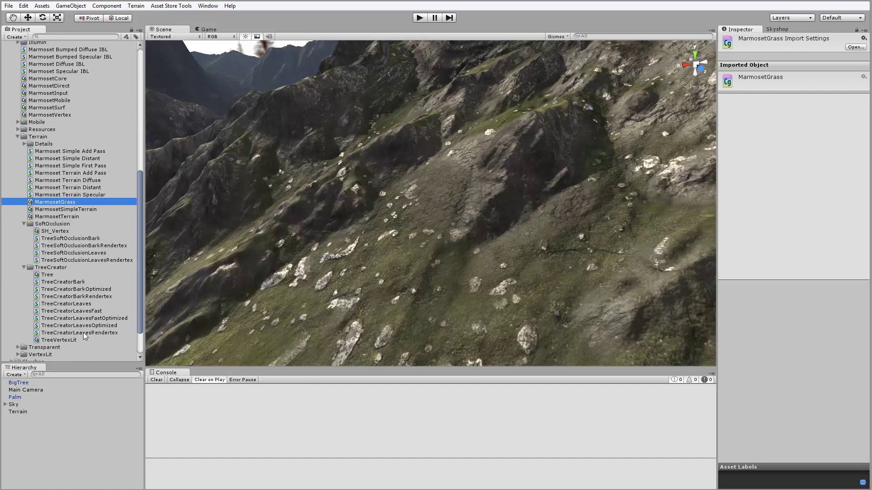
{"action": "scroll", "coordinate": [78, 332], "scroll_direction": "down", "scroll_amount": 3}
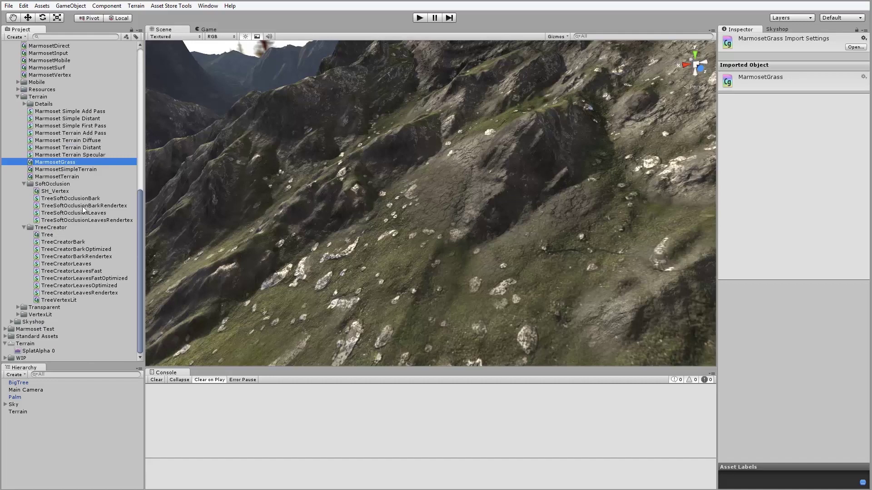
{"action": "left_click", "coordinate": [18, 314]}
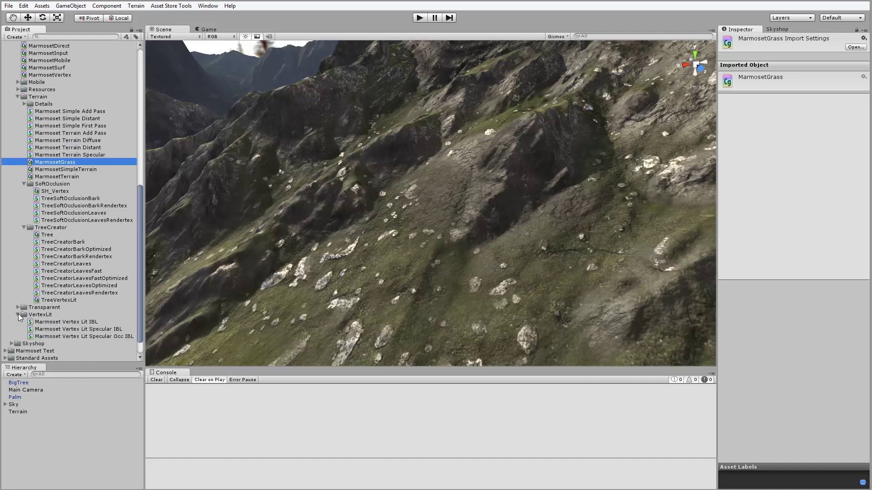